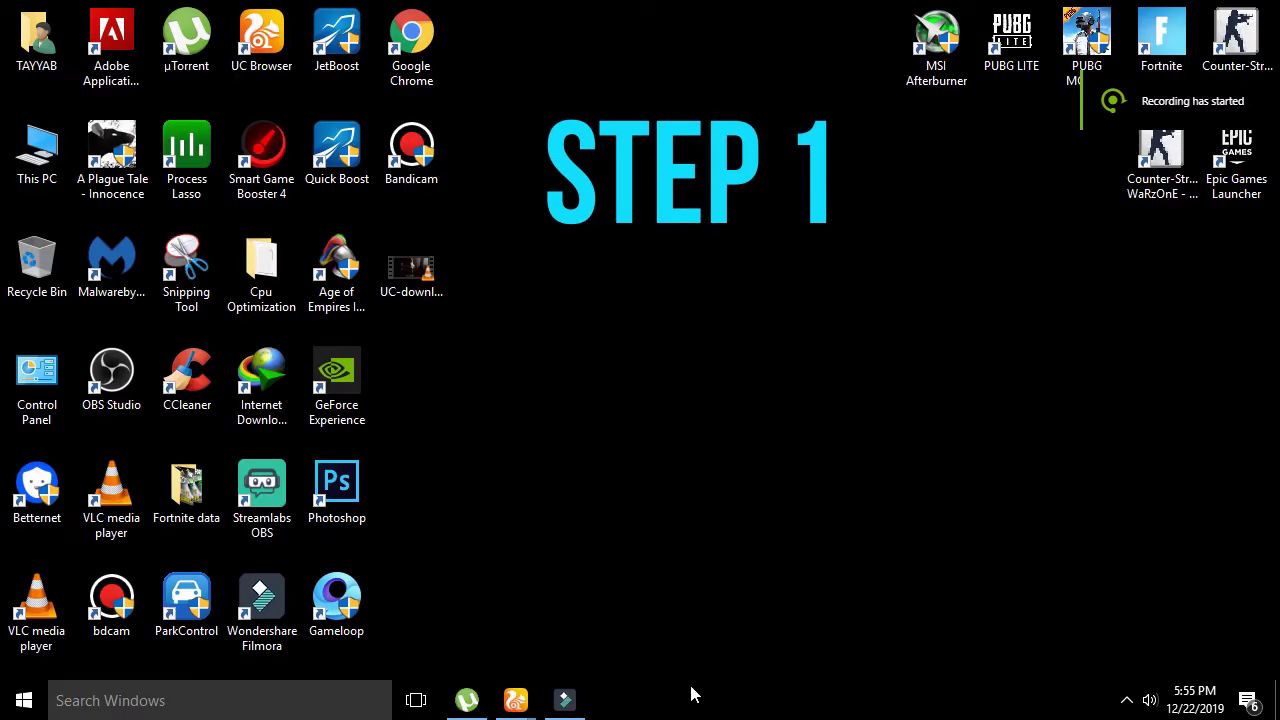
Open Task Manager and examine the running apps, background processes and Windows processes
right_click(735, 700)
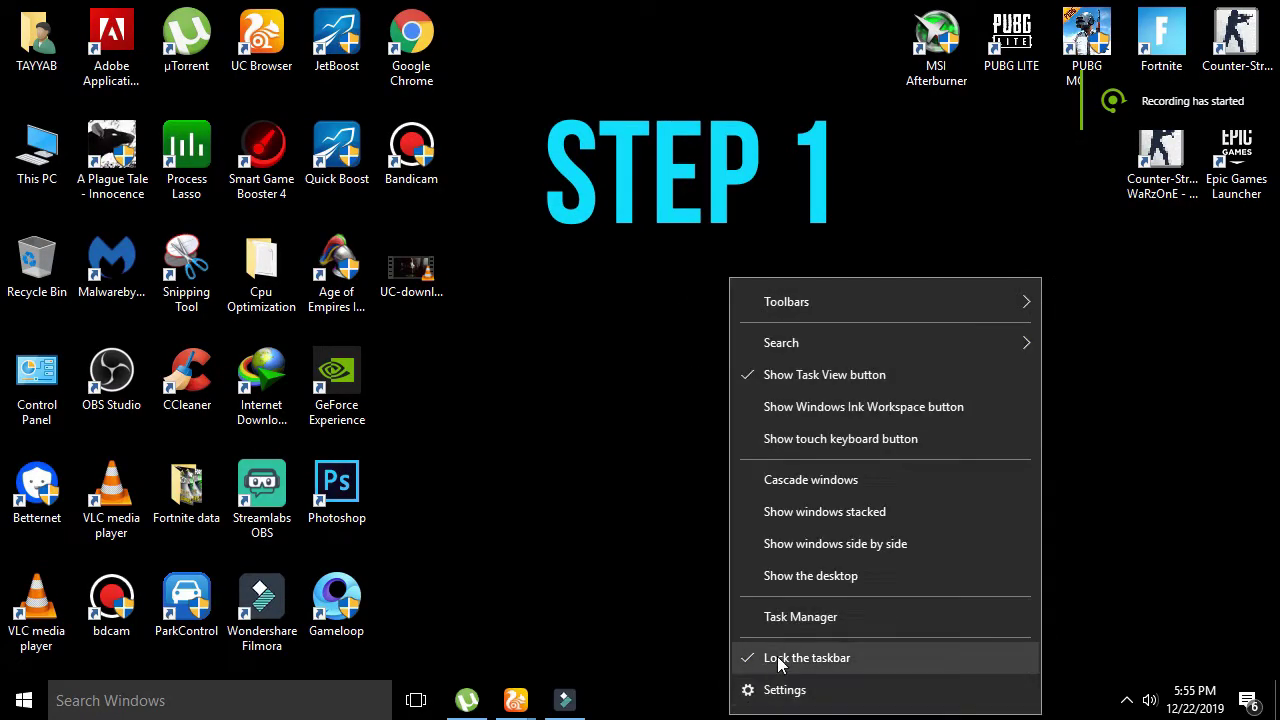
left_click(812, 618)
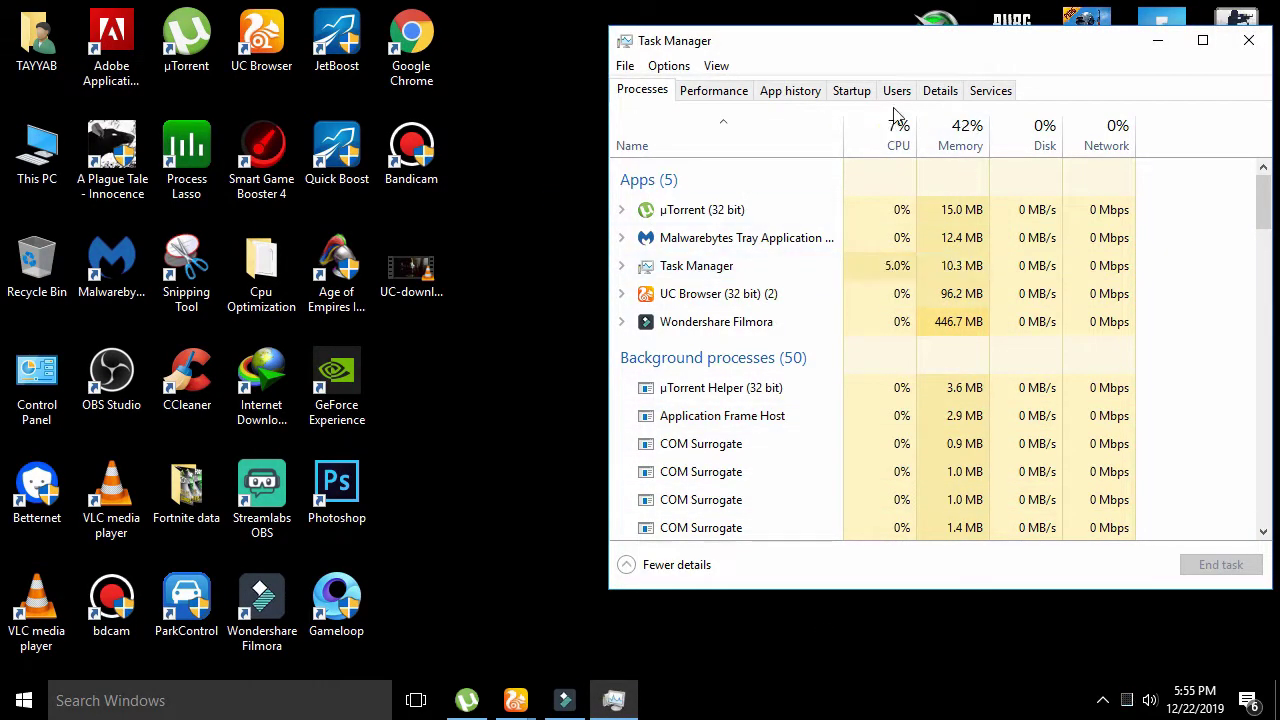
left_click_drag(837, 33, 680, 30)
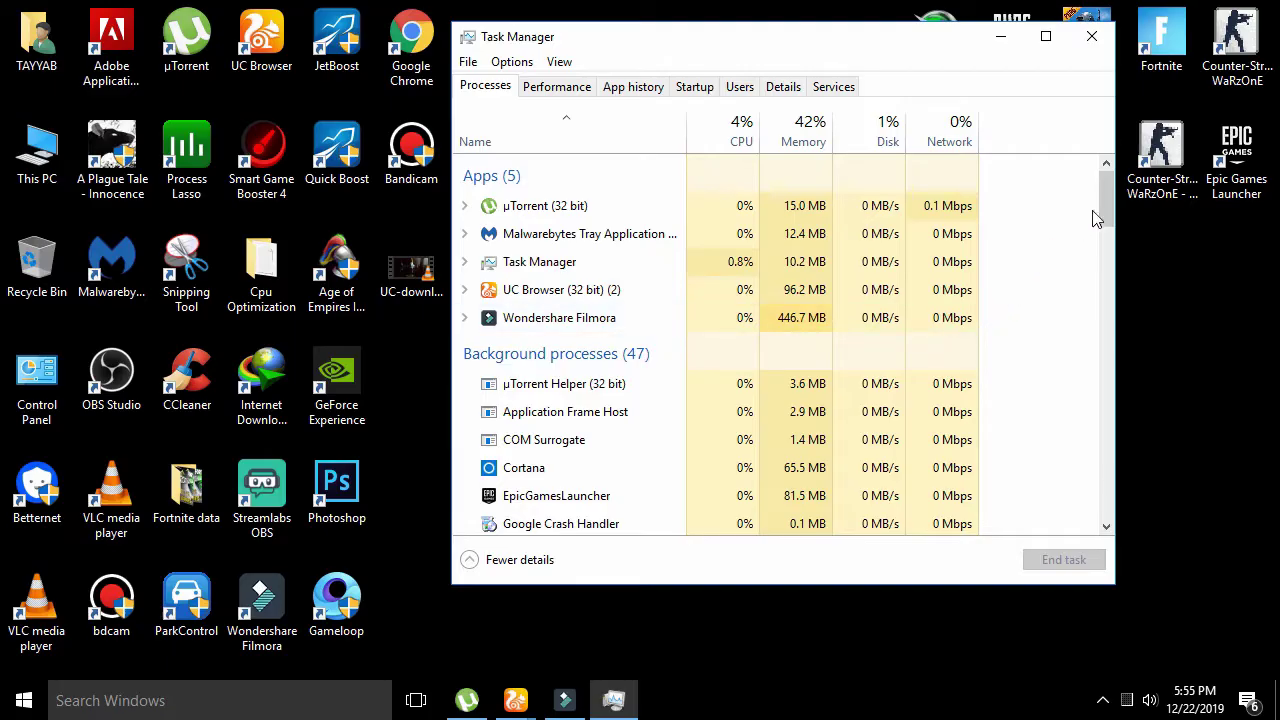
left_click_drag(1107, 205, 1111, 247)
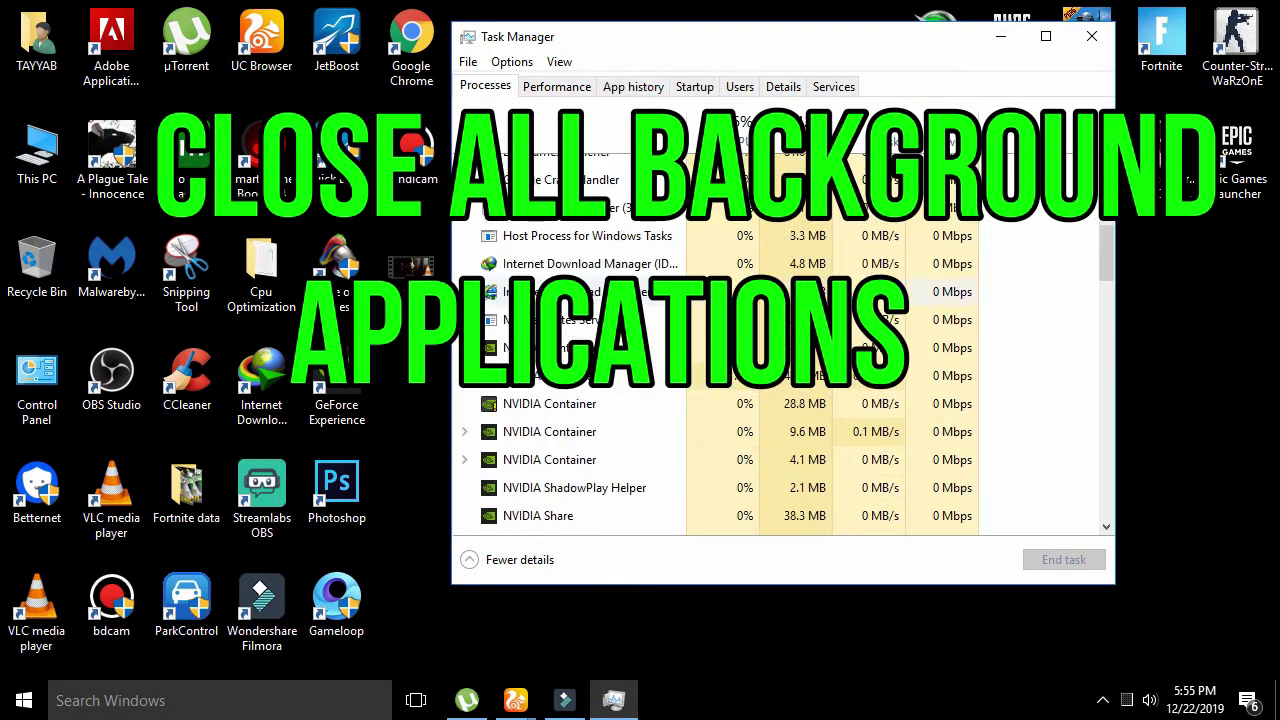
scroll(614, 257, "down", 1)
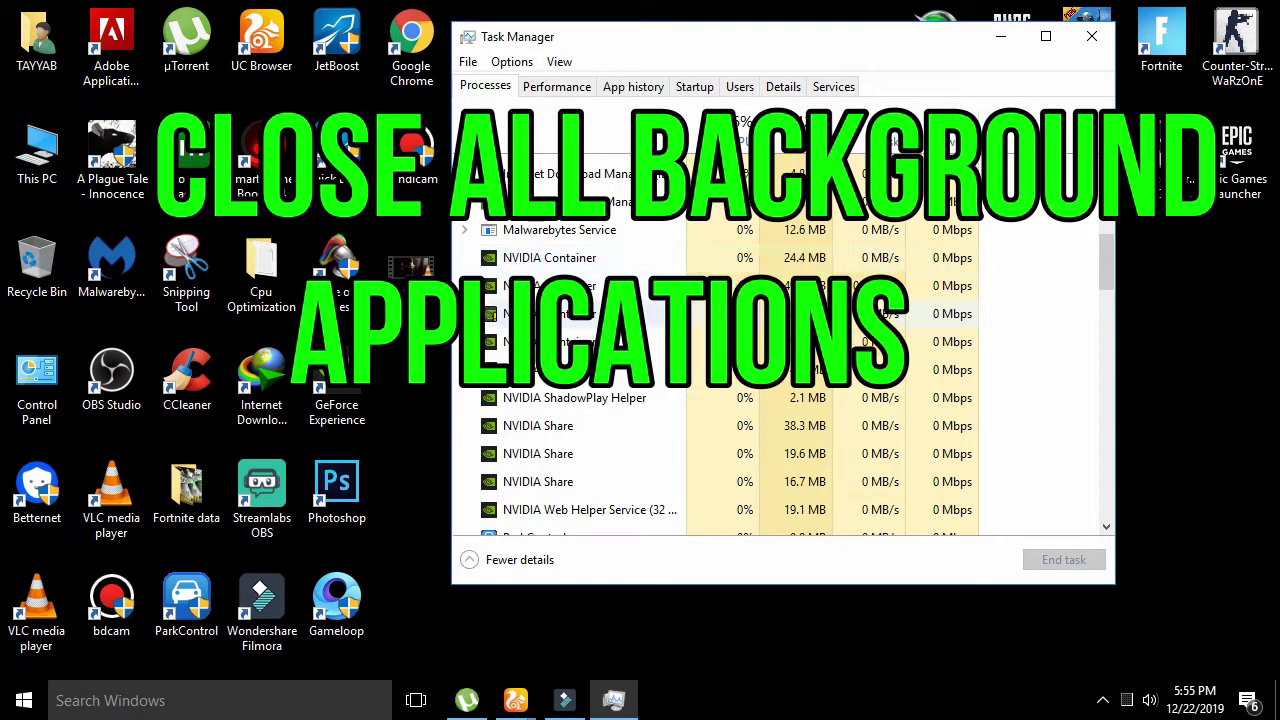
scroll(645, 310, "down", 3)
scroll(743, 310, "down", 4)
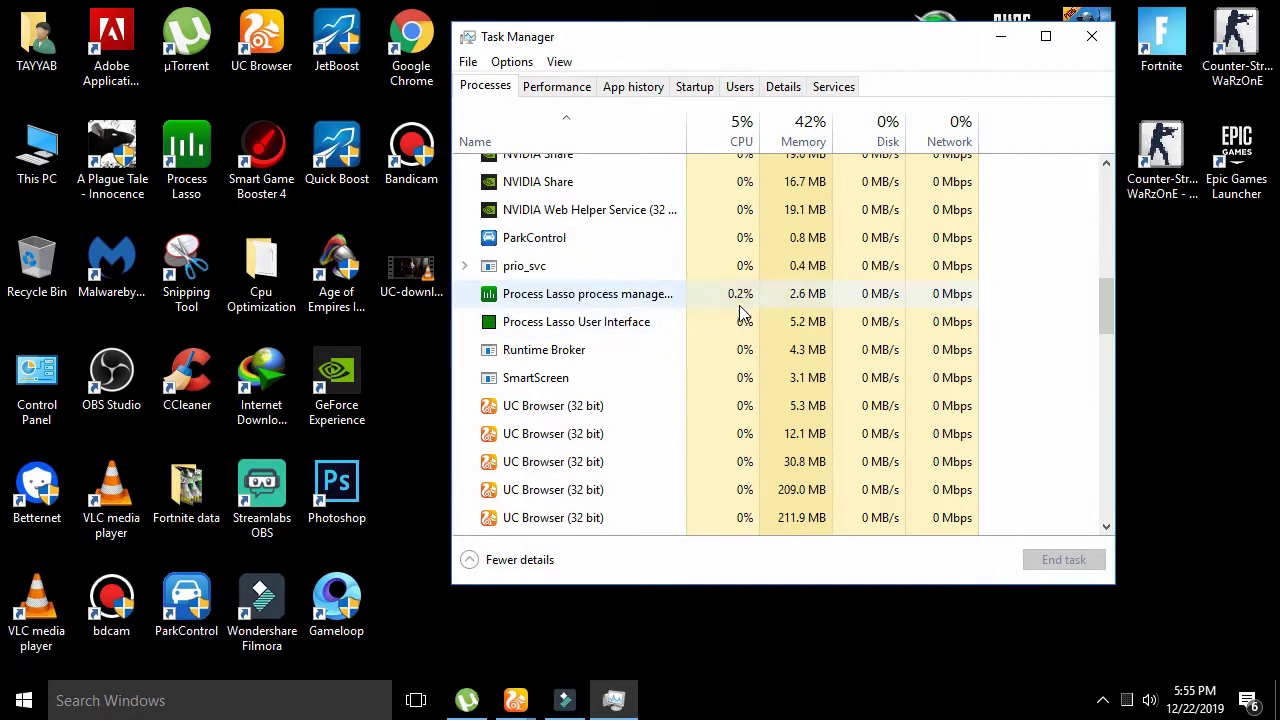
scroll(743, 303, "down", 1)
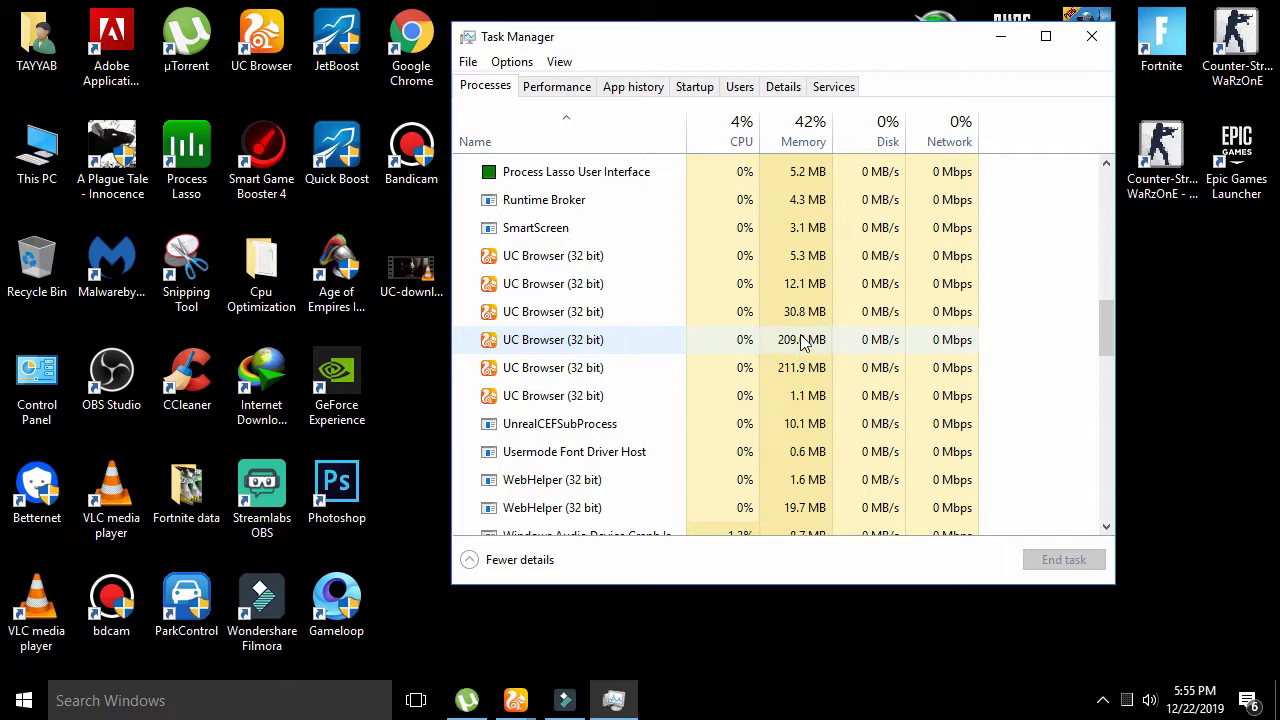
scroll(830, 362, "down", 3)
scroll(838, 365, "down", 4)
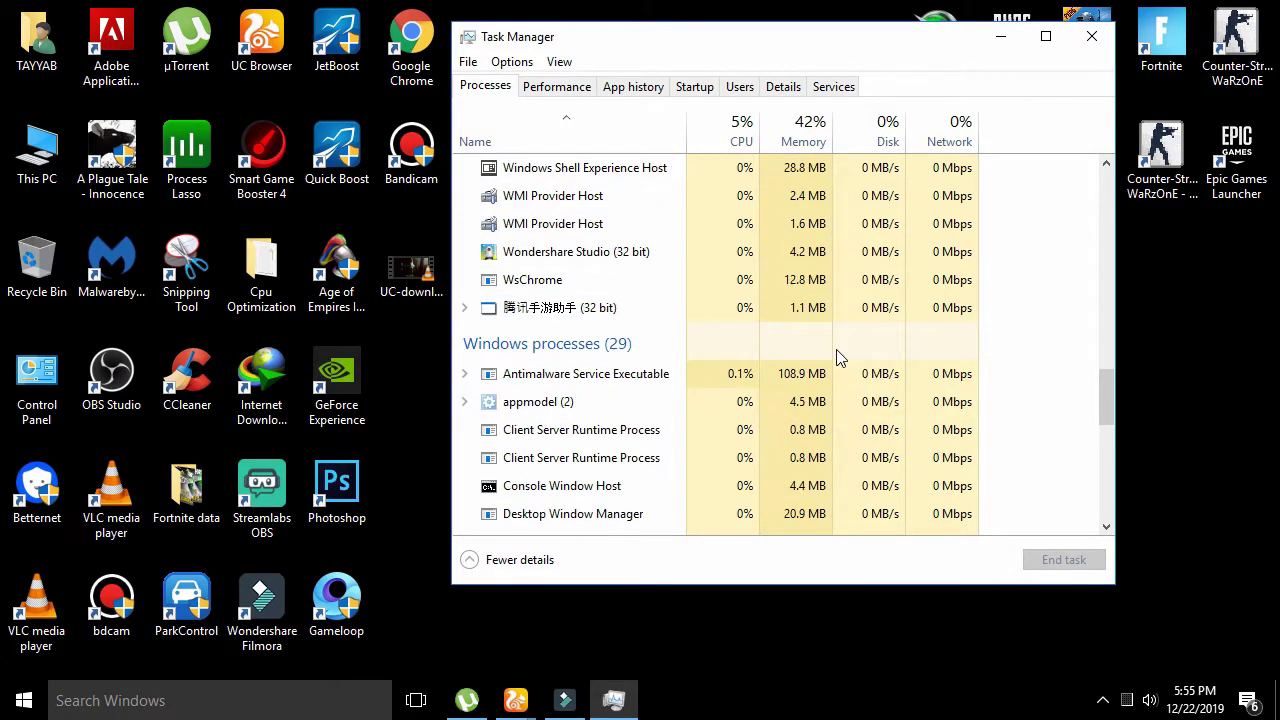
scroll(838, 358, "down", 3)
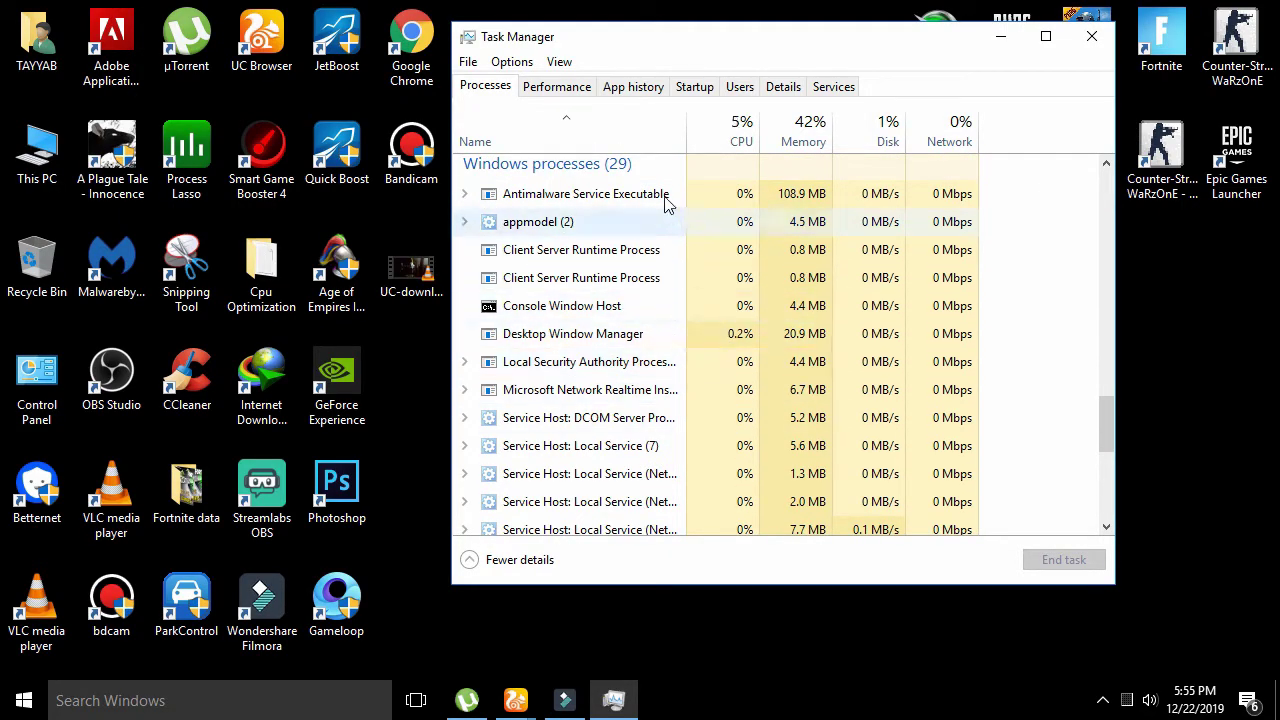
scroll(700, 290, "down", 5)
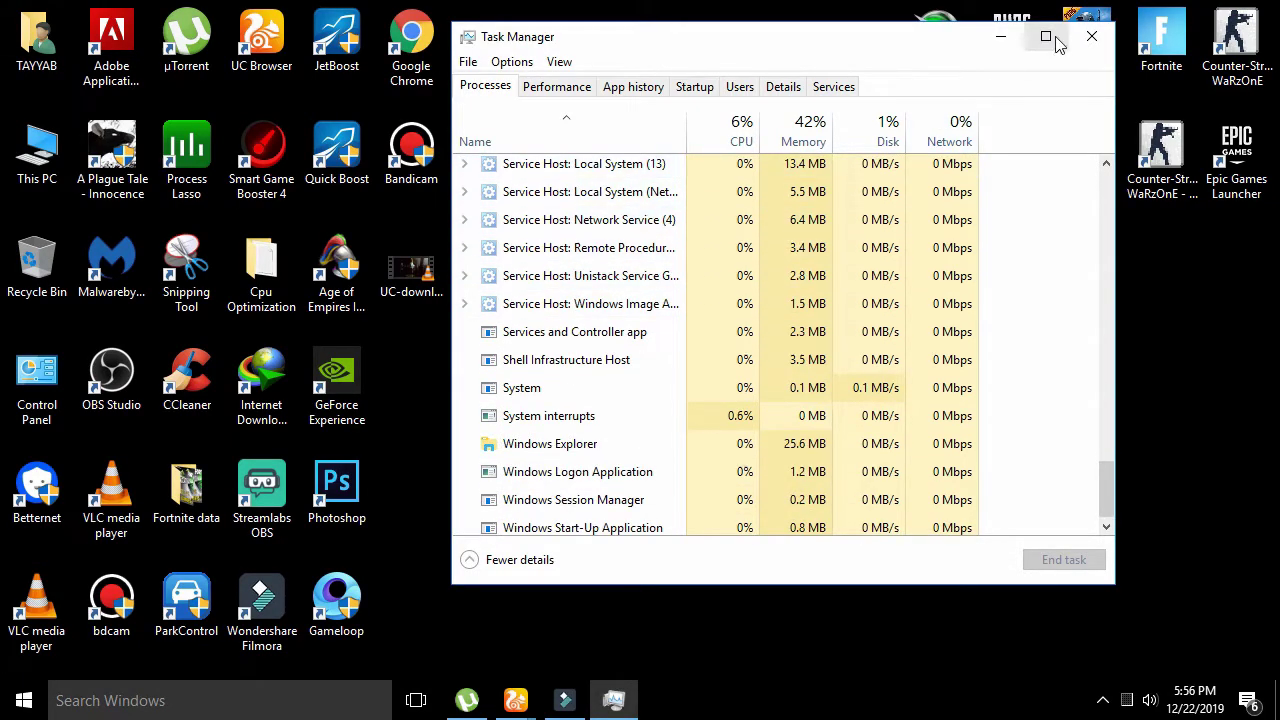
Close Task Manager and refresh the desktop
left_click(1092, 36)
right_click(741, 182)
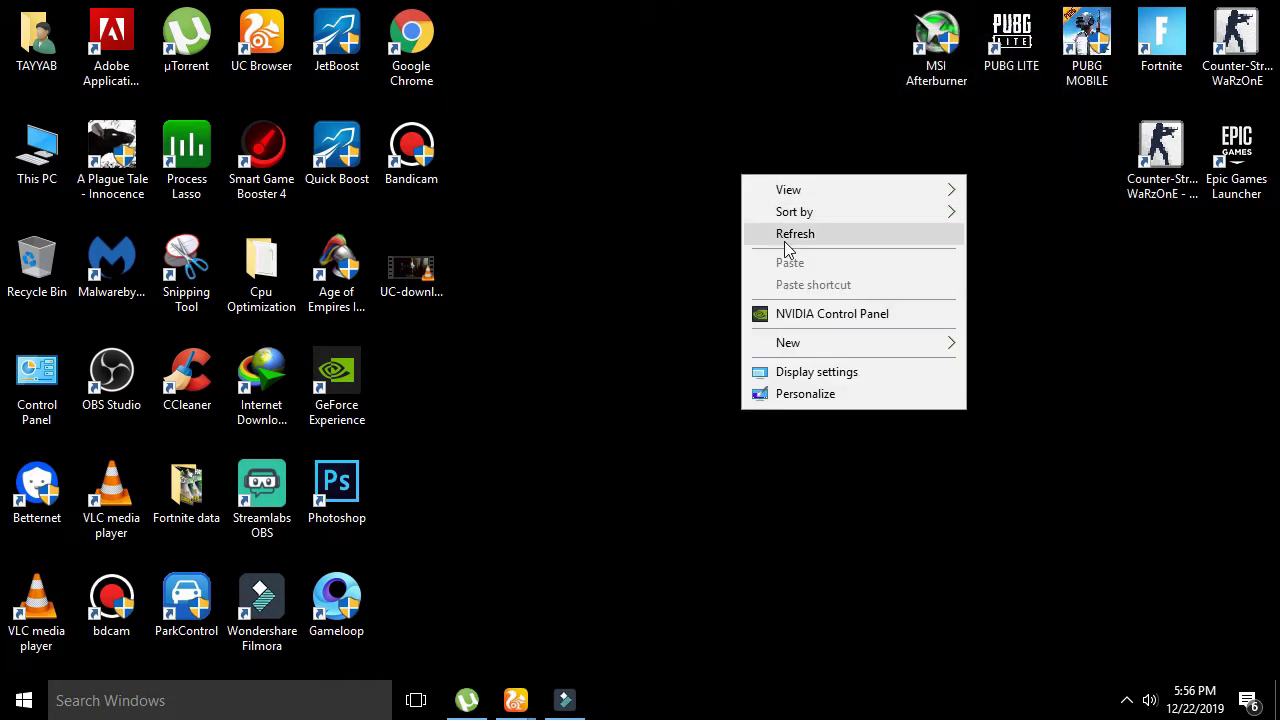
left_click(788, 240)
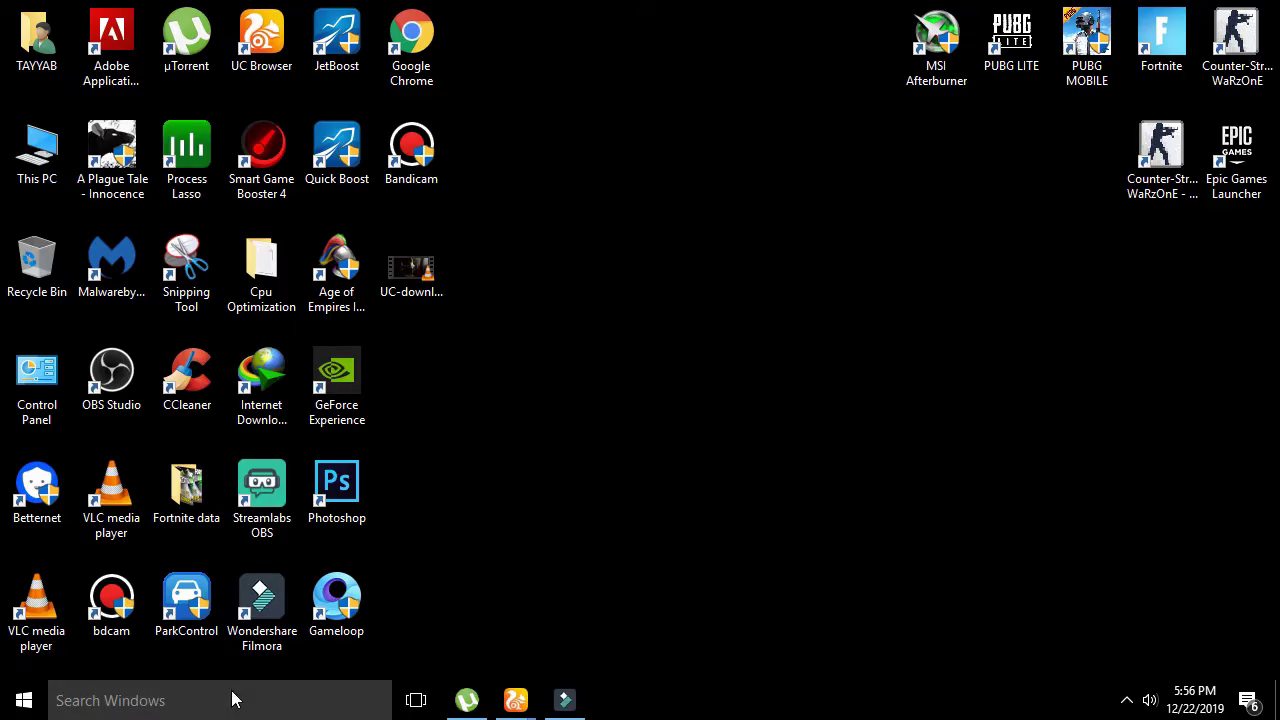
Search Windows for regedit, launch Registry Editor and allow it to make changes to the device
left_click(235, 695)
type("re")
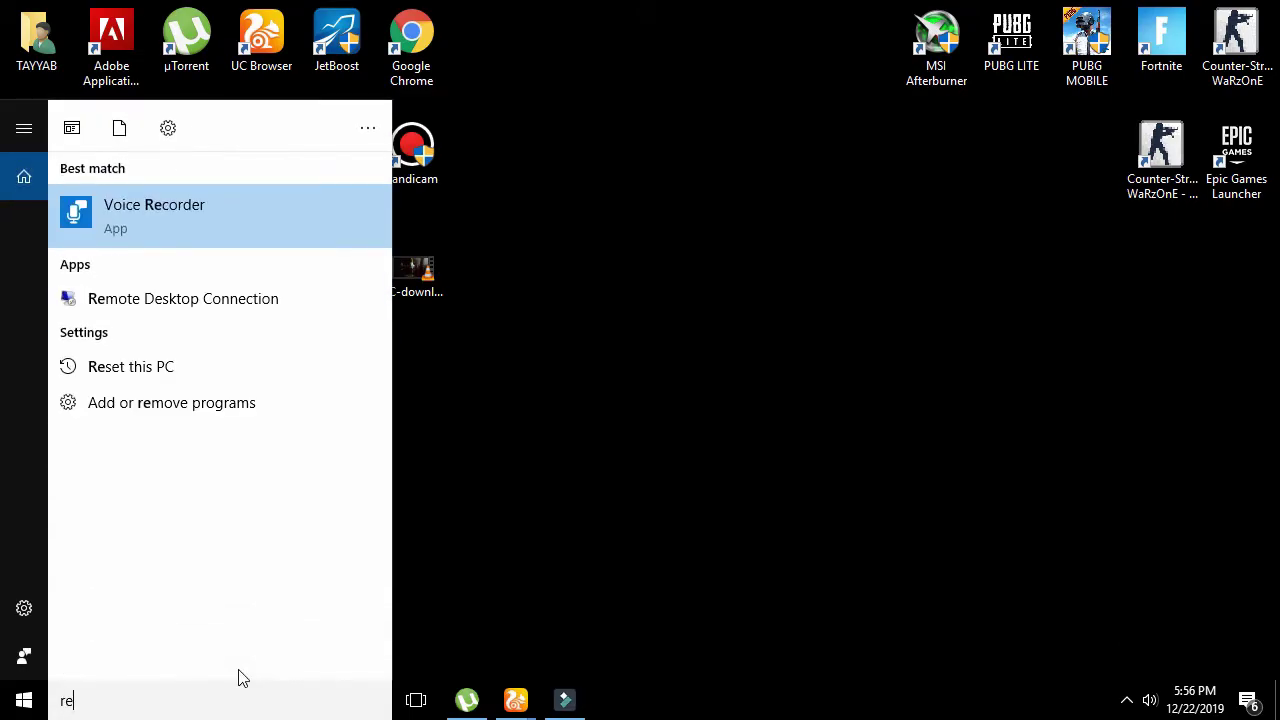
type("gedit")
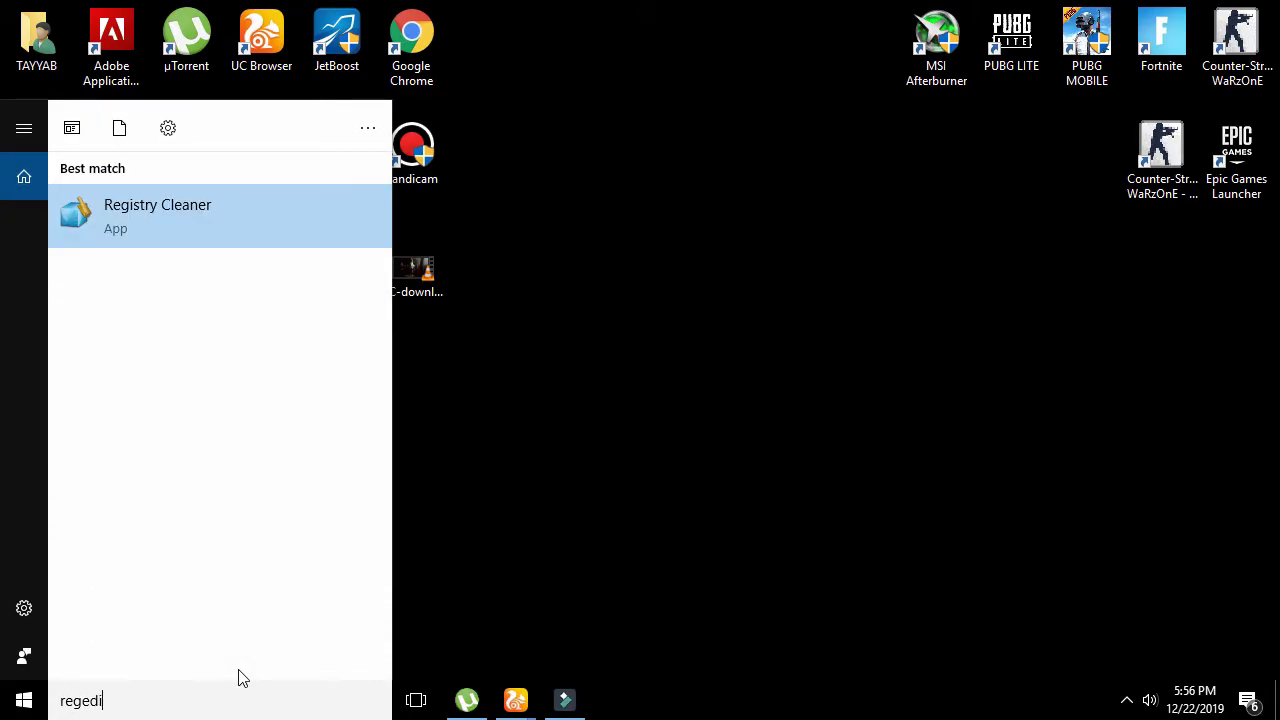
key("Return")
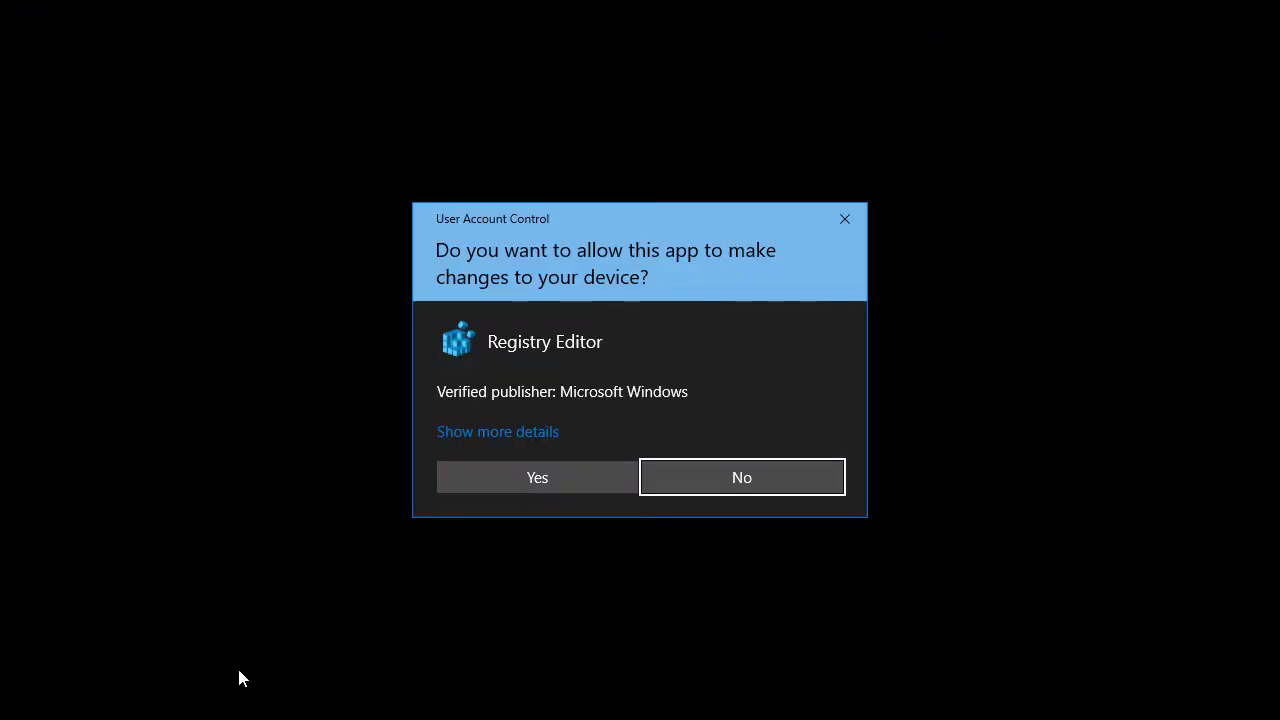
key("alt+y")
double_click(589, 11)
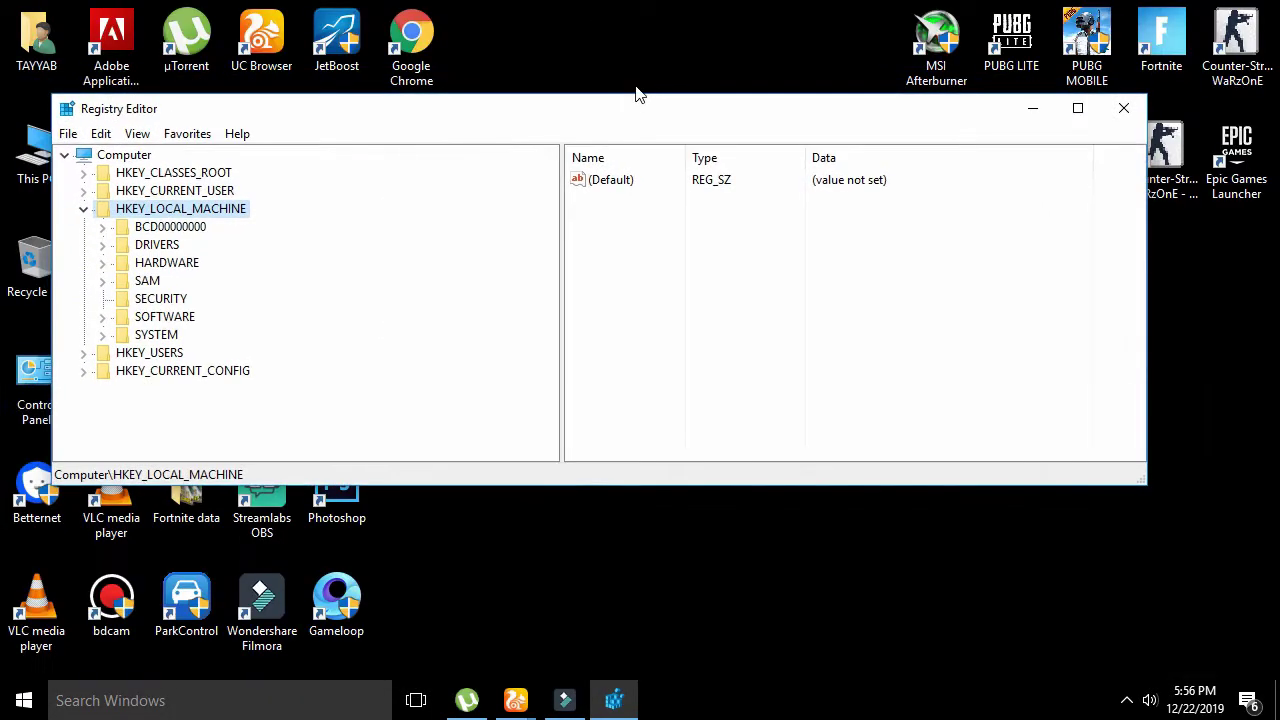
left_click_drag(620, 118, 761, 86)
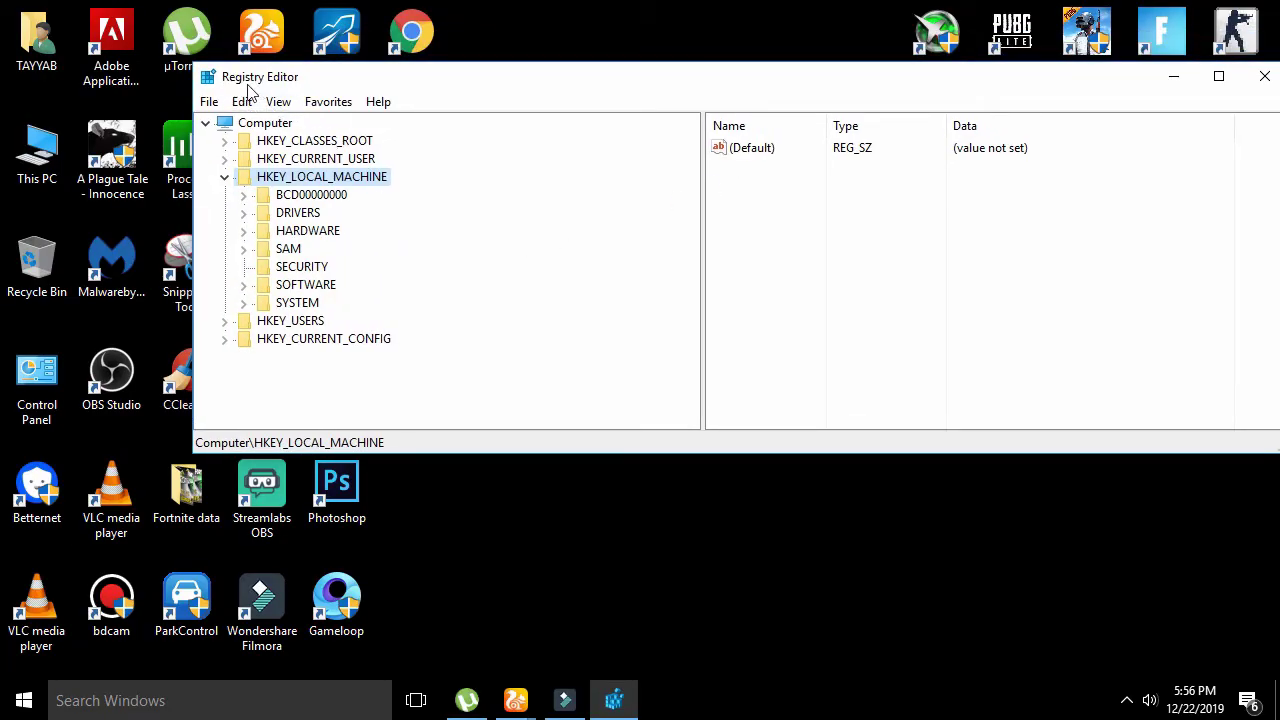
Expand the registry path HKEY_LOCAL_MACHINE\SYSTEM\CurrentControlSet\Services
double_click(363, 181)
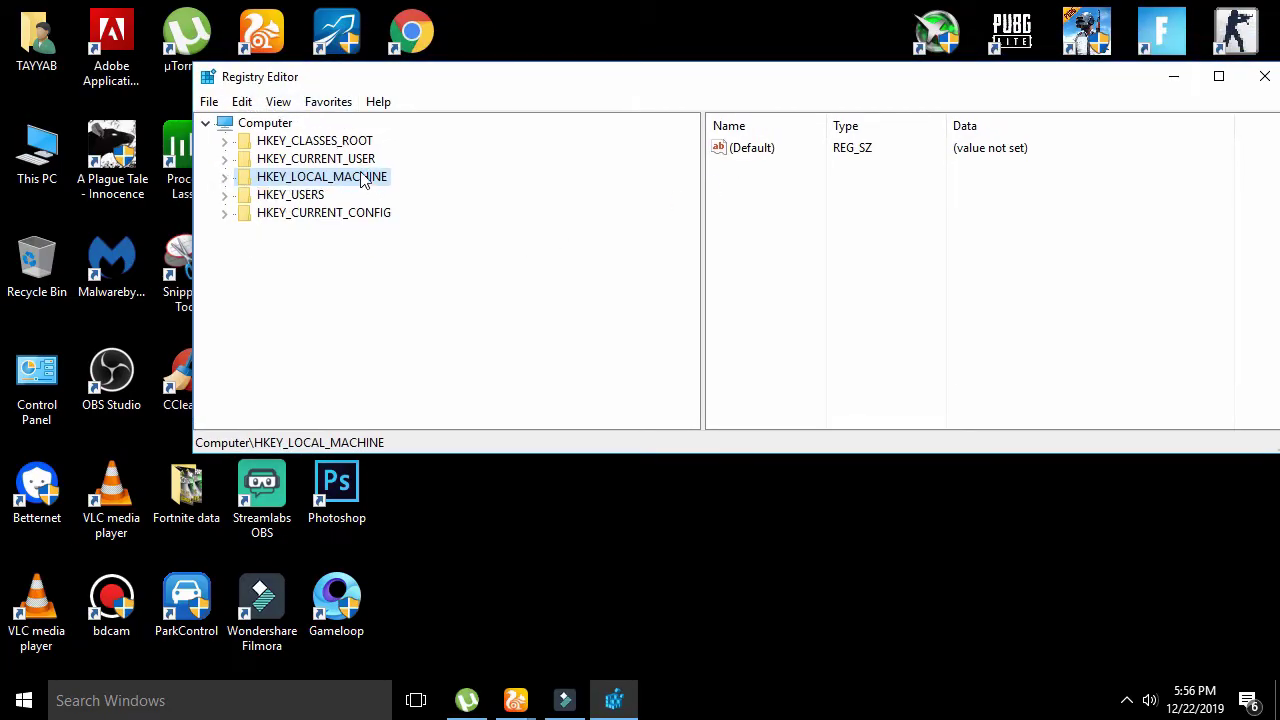
double_click(352, 184)
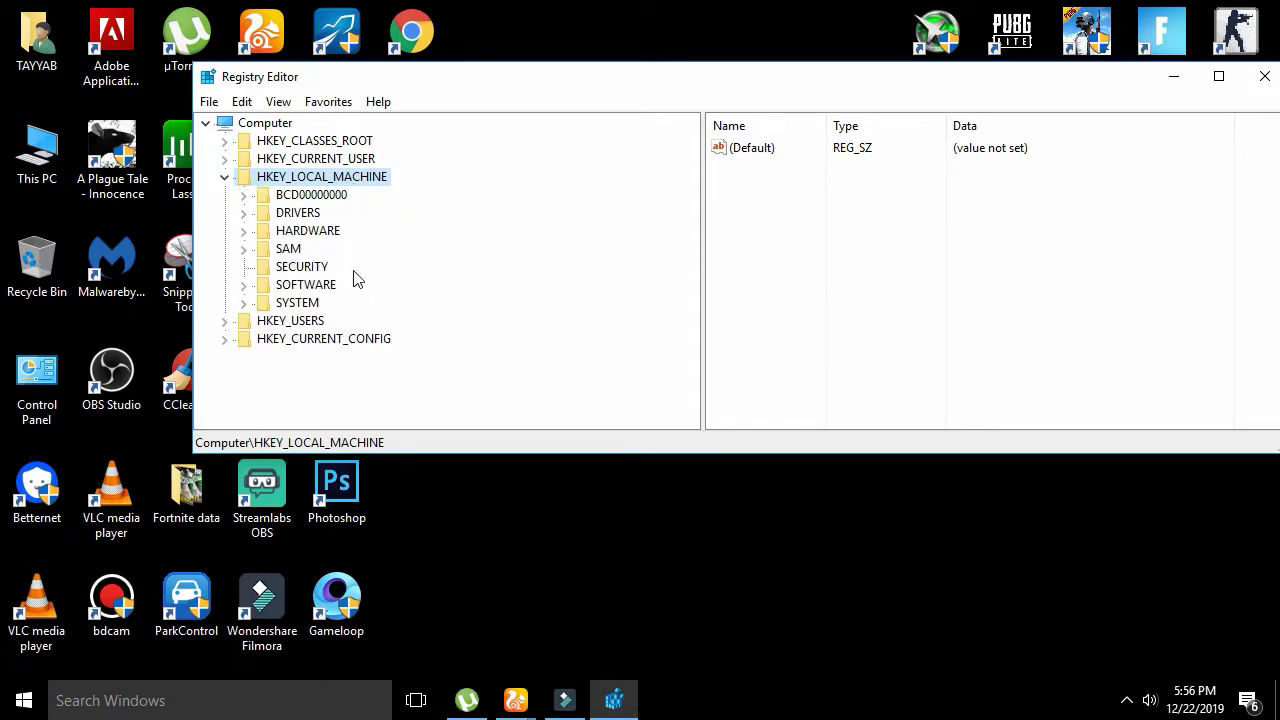
double_click(306, 305)
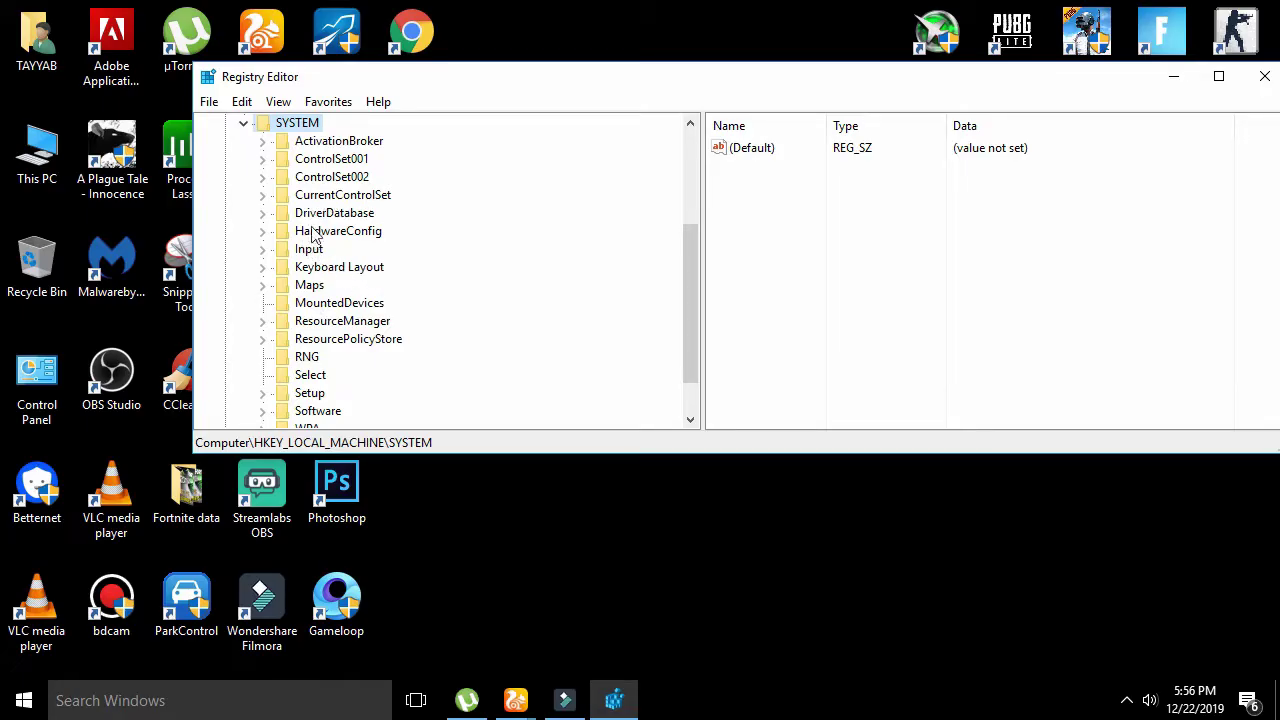
double_click(334, 197)
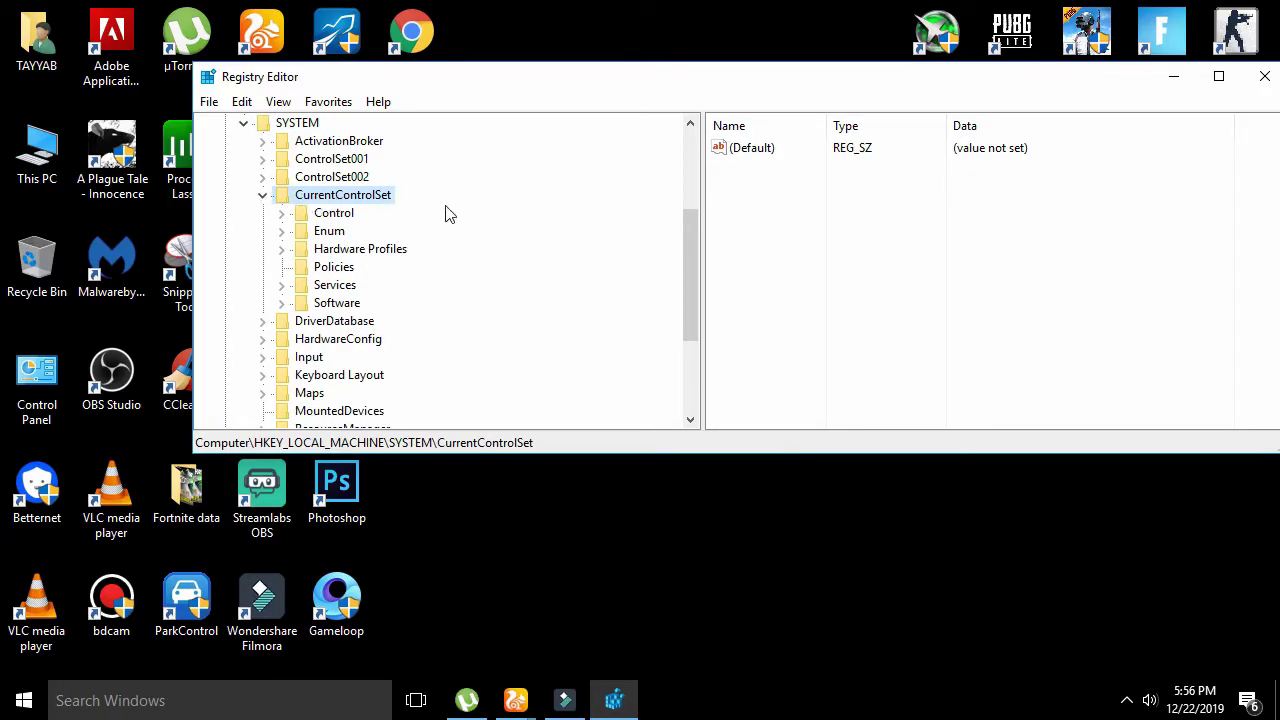
double_click(334, 286)
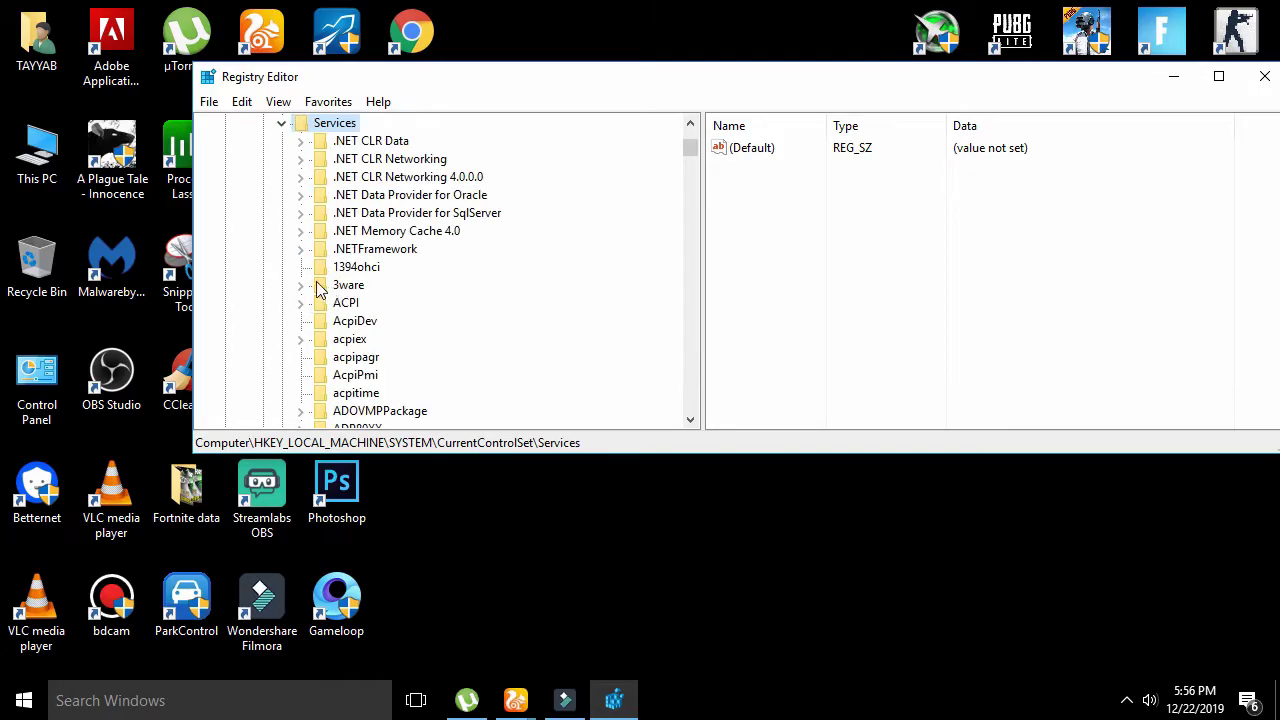
Find the TimeBrokerSvc key among the Services subkeys and open it
scroll(423, 251, "down", 11)
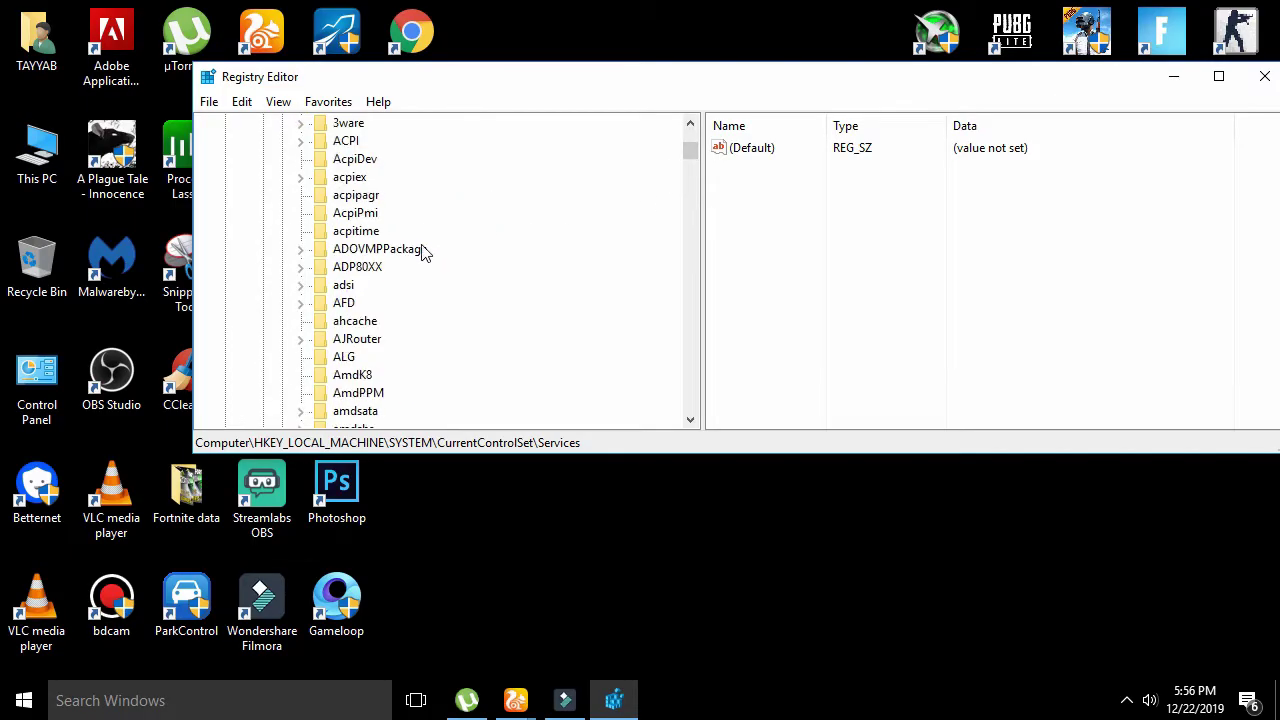
scroll(422, 252, "down", 14)
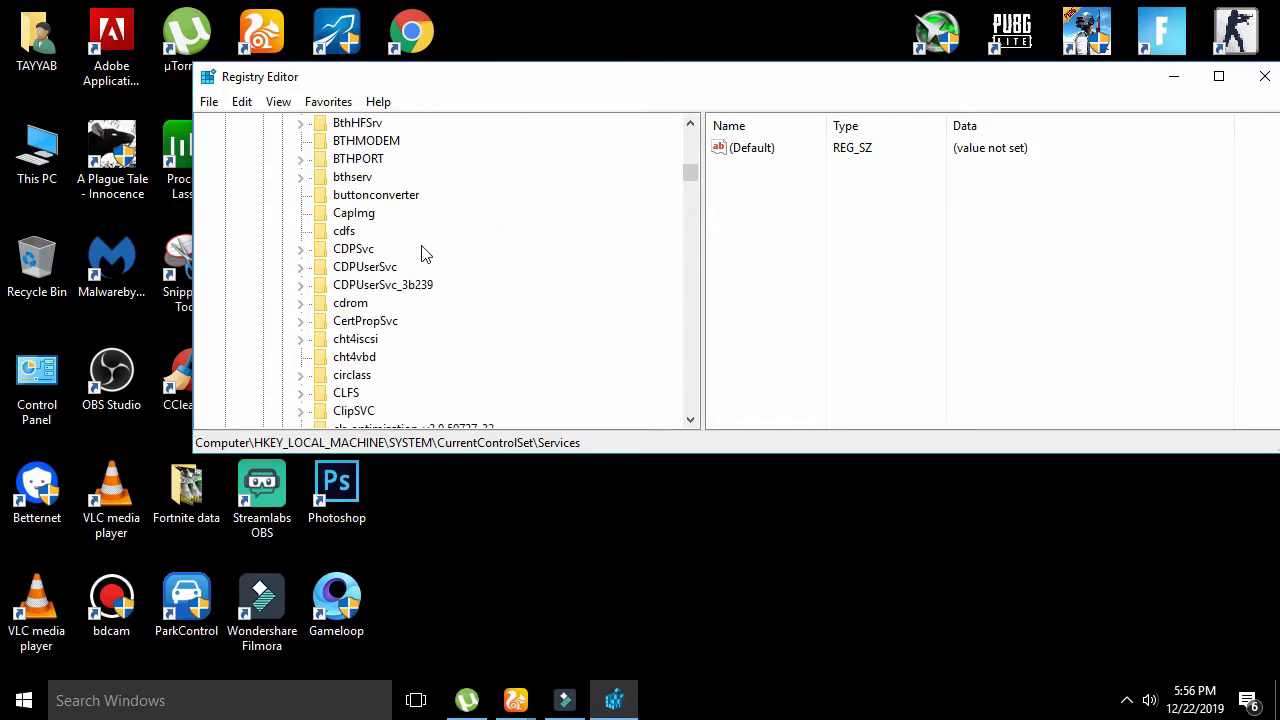
scroll(422, 250, "down", 17)
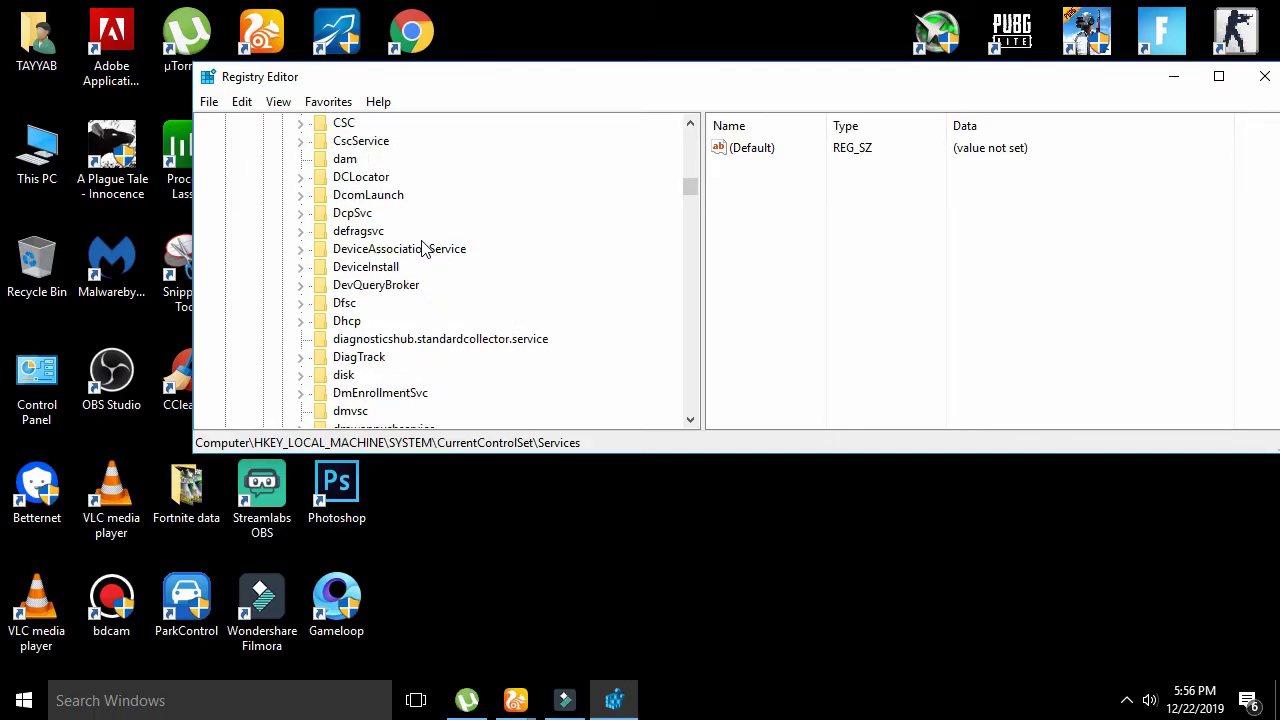
scroll(424, 245, "down", 15)
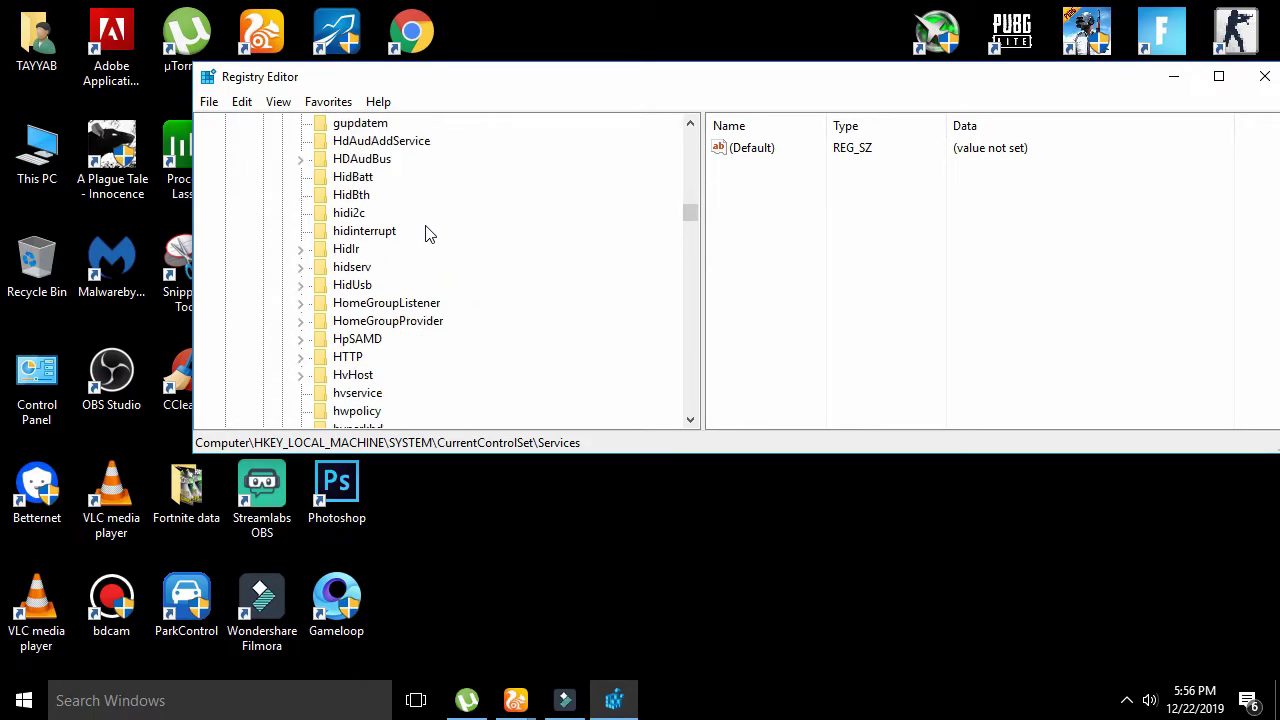
scroll(425, 231, "down", 20)
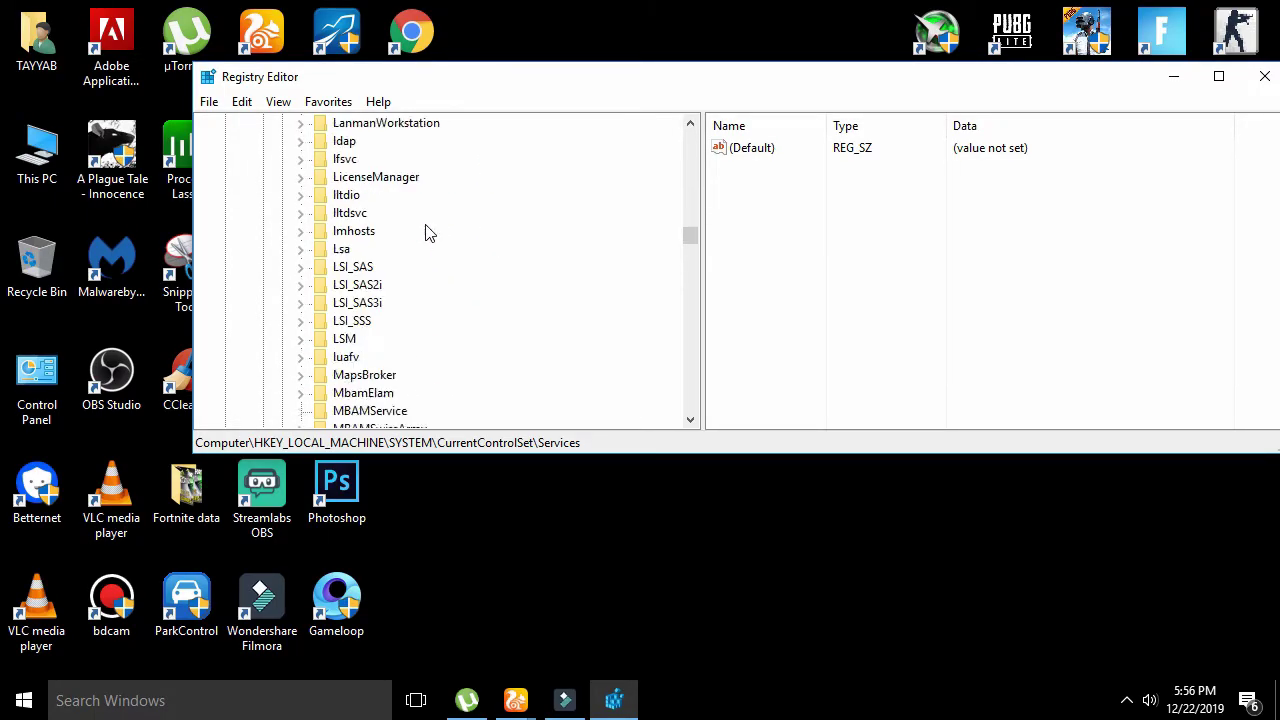
scroll(425, 231, "down", 18)
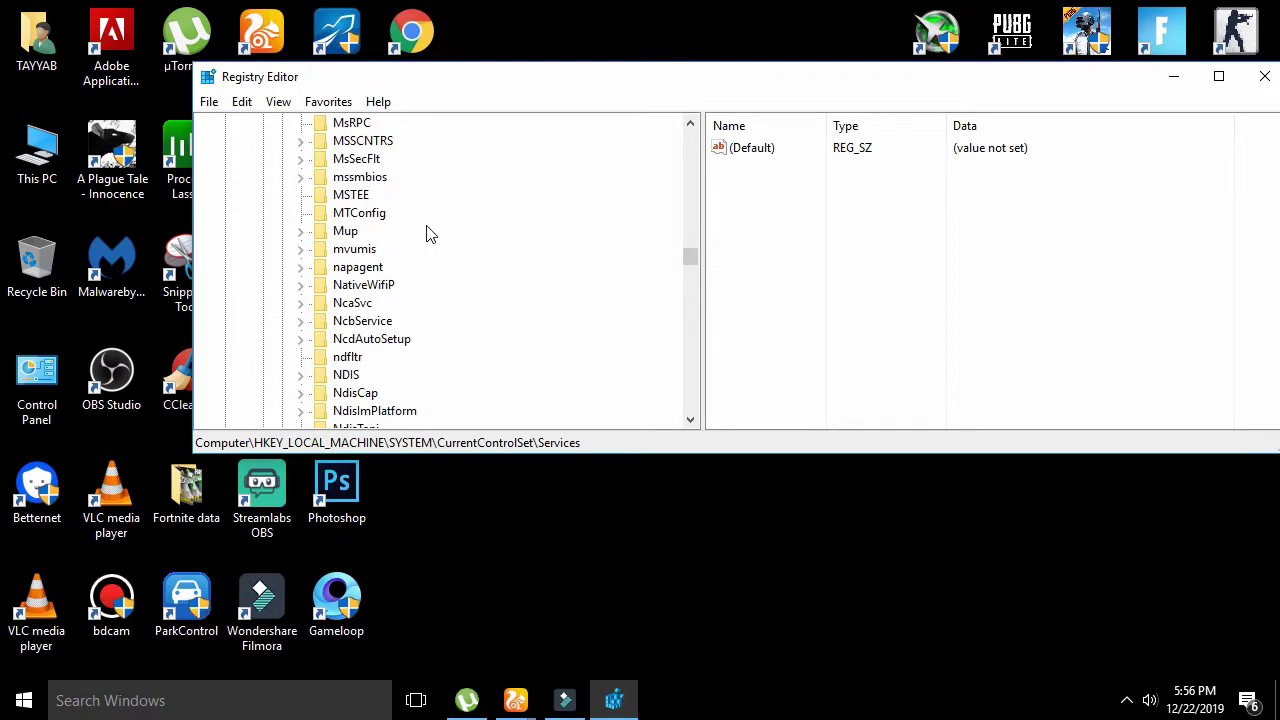
scroll(430, 233, "down", 20)
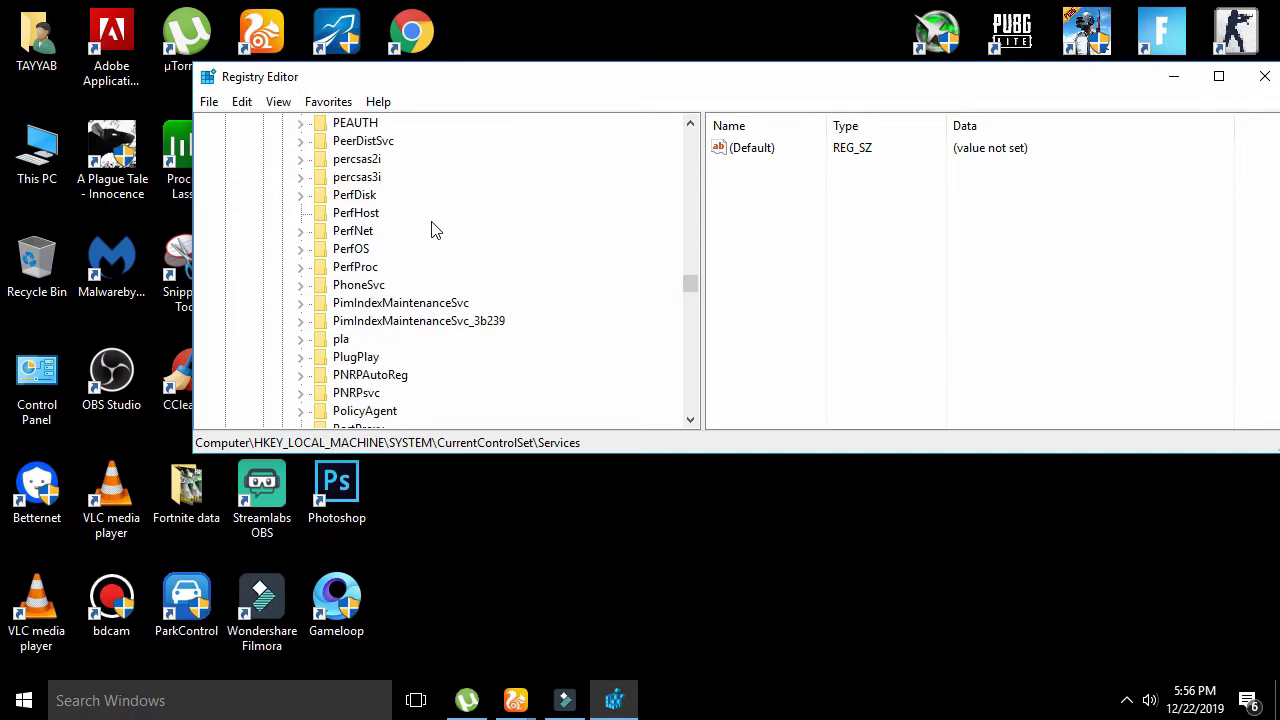
scroll(433, 233, "down", 20)
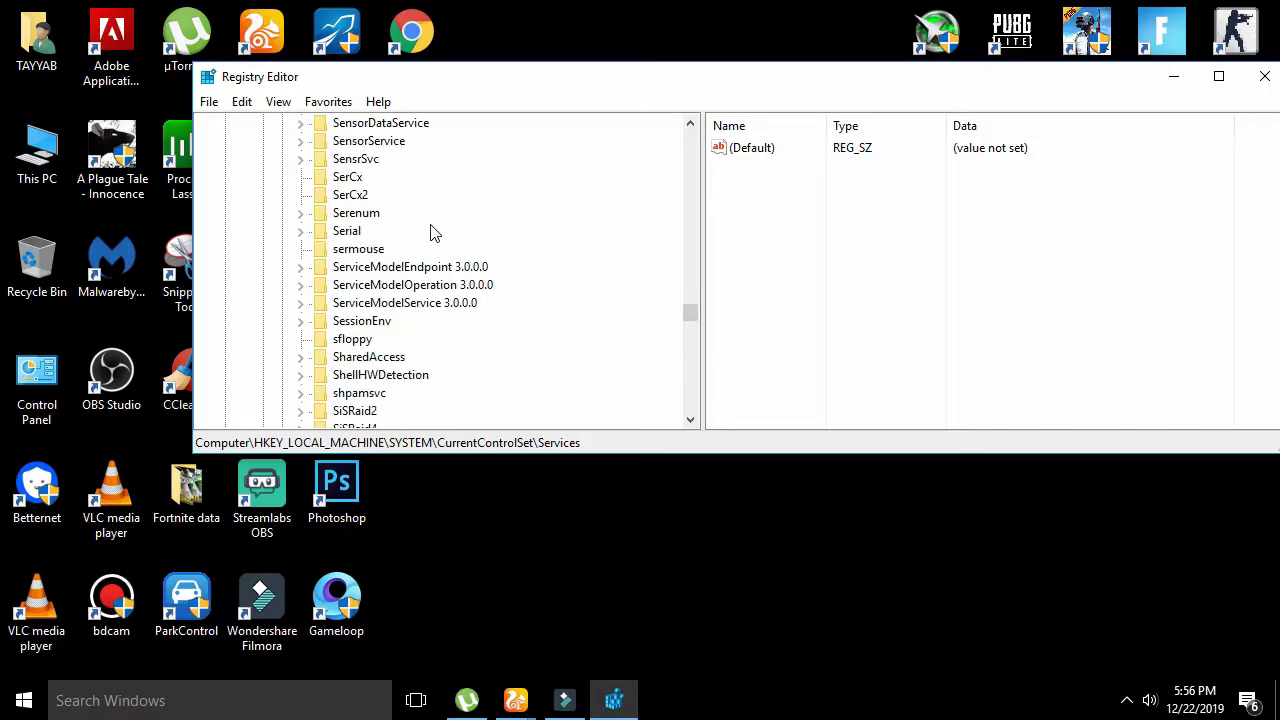
scroll(433, 233, "down", 13)
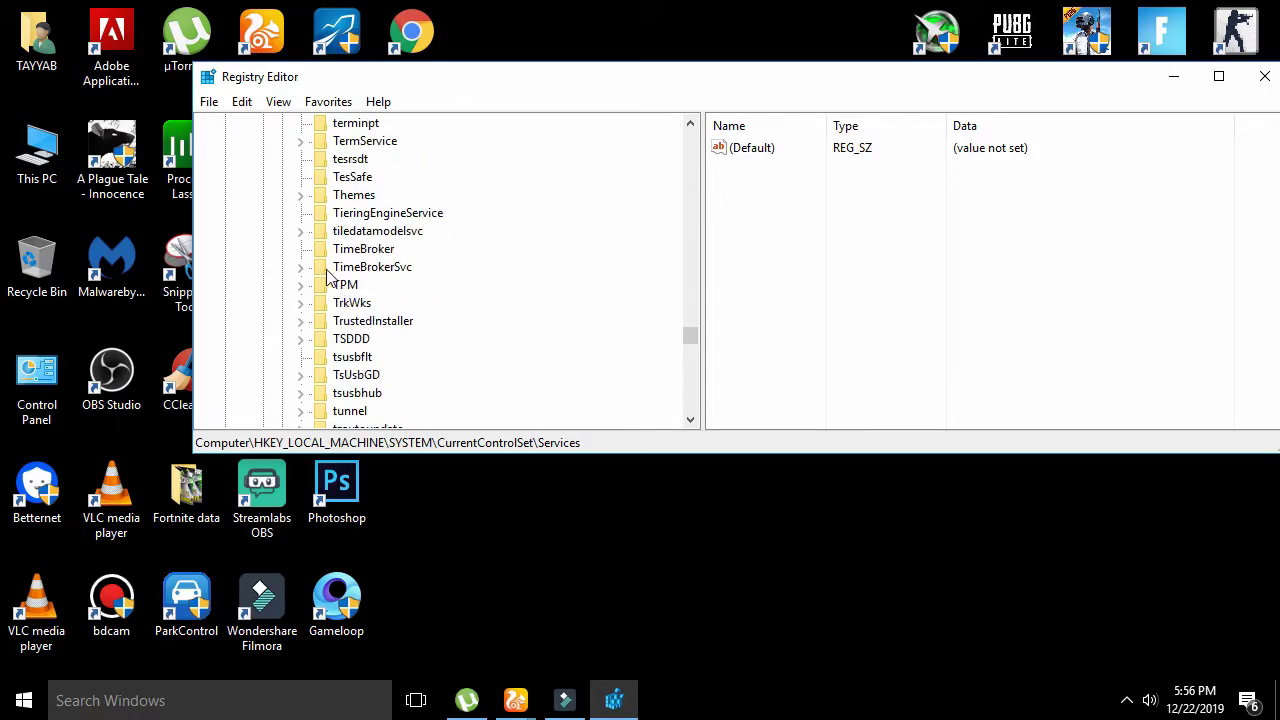
double_click(372, 268)
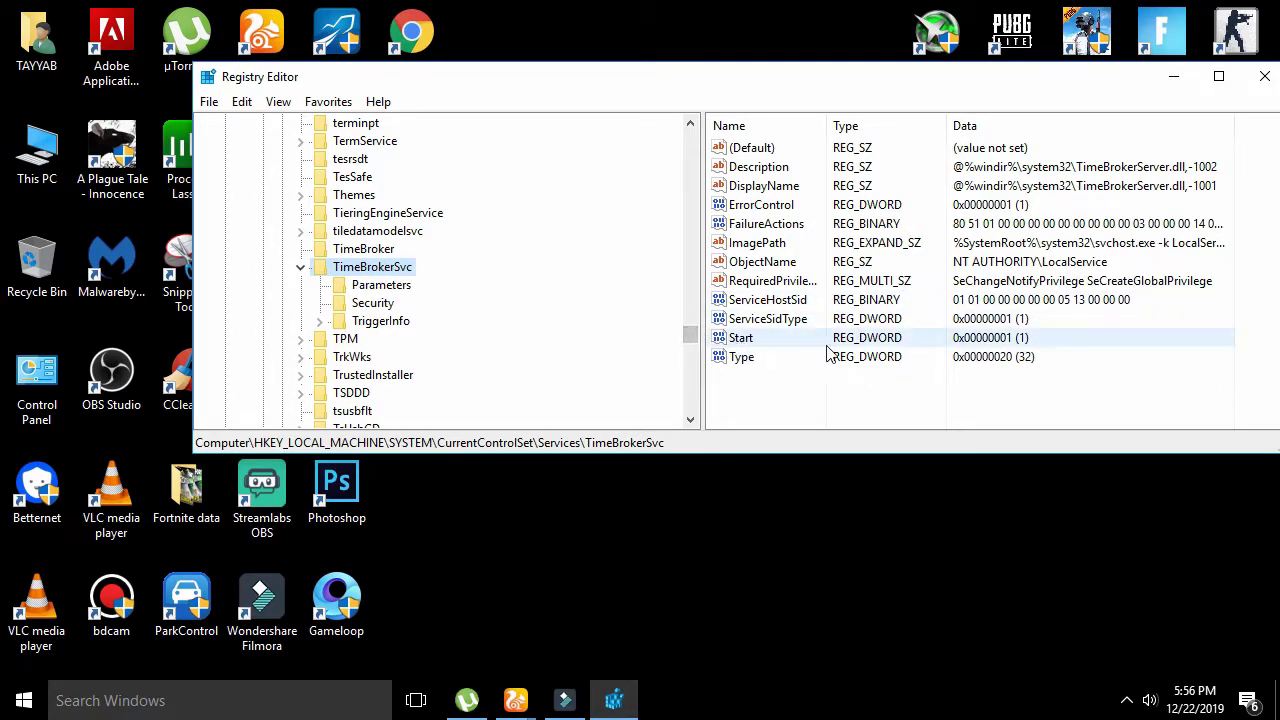
Set the Start DWORD value of TimeBrokerSvc to hexadecimal 4 and close Registry Editor
double_click(742, 338)
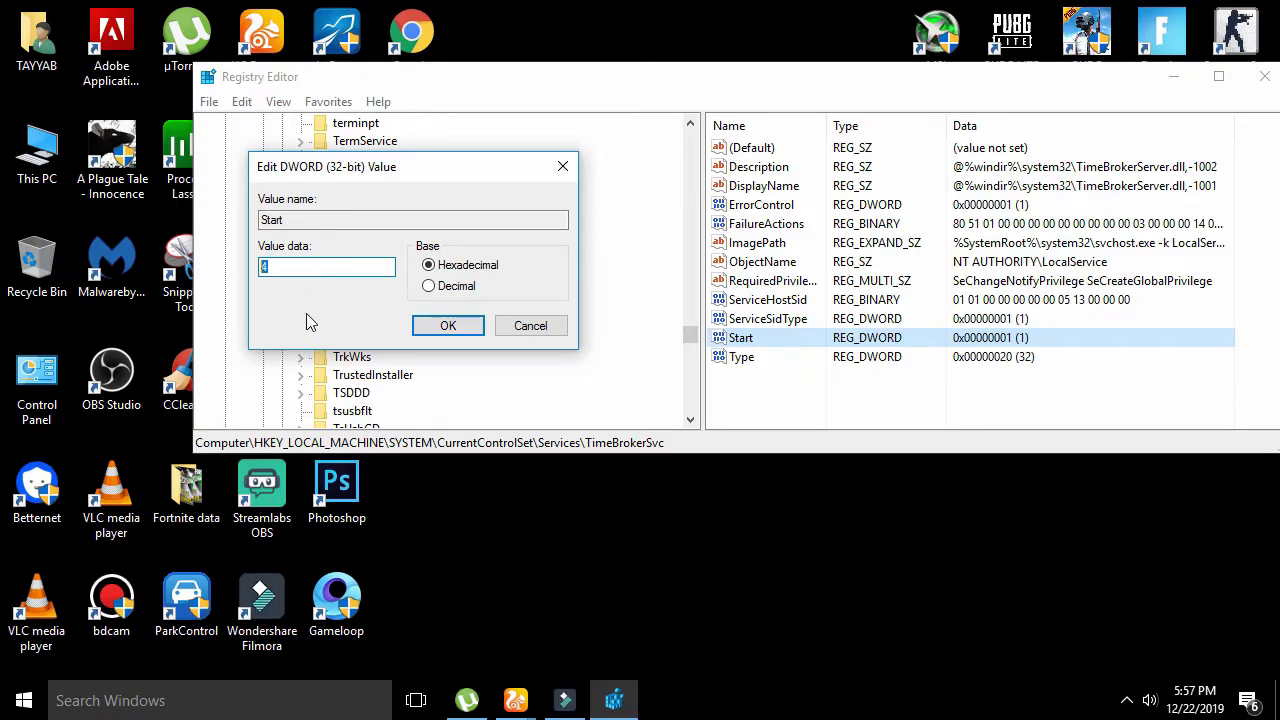
left_click(466, 330)
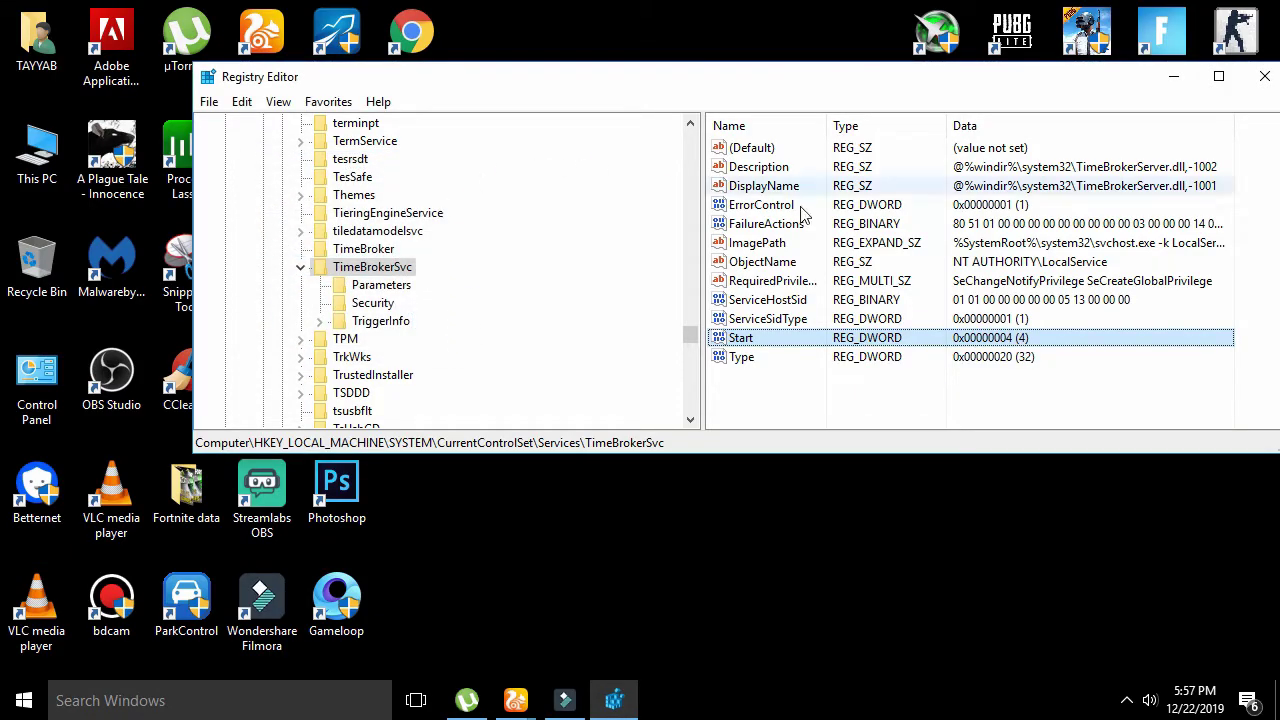
left_click(1264, 76)
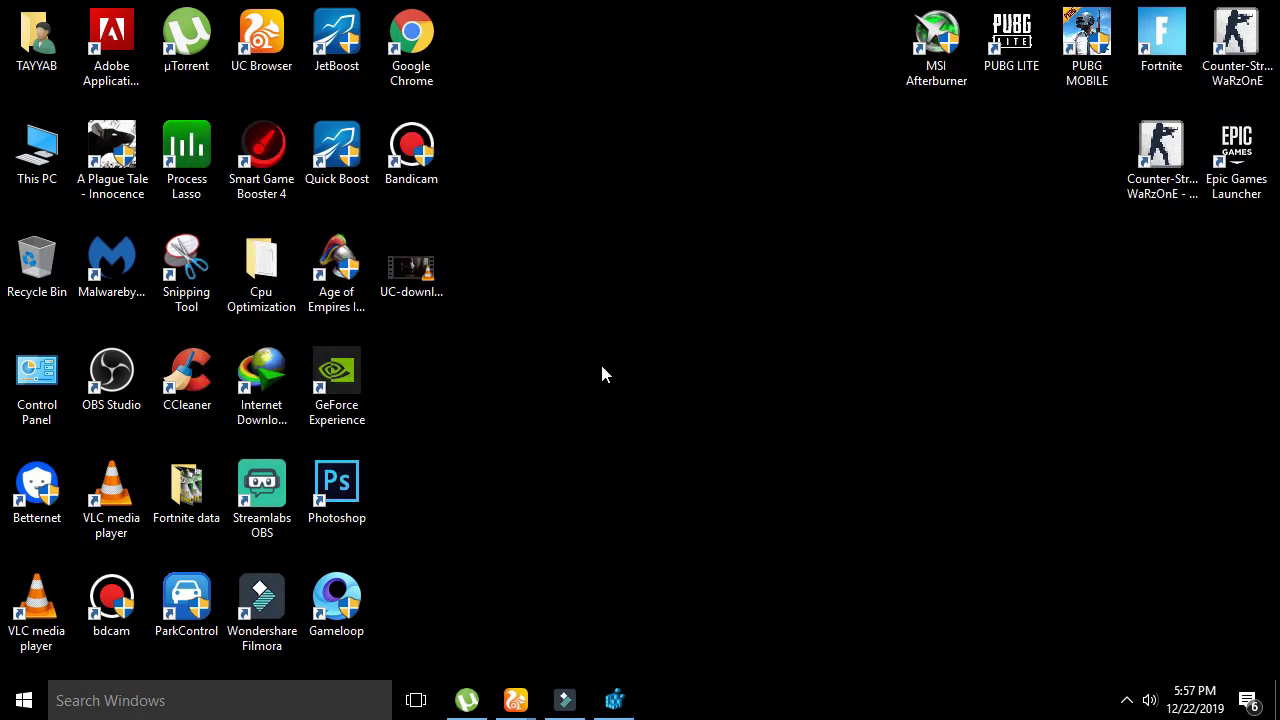
right_click(657, 293)
left_click(710, 346)
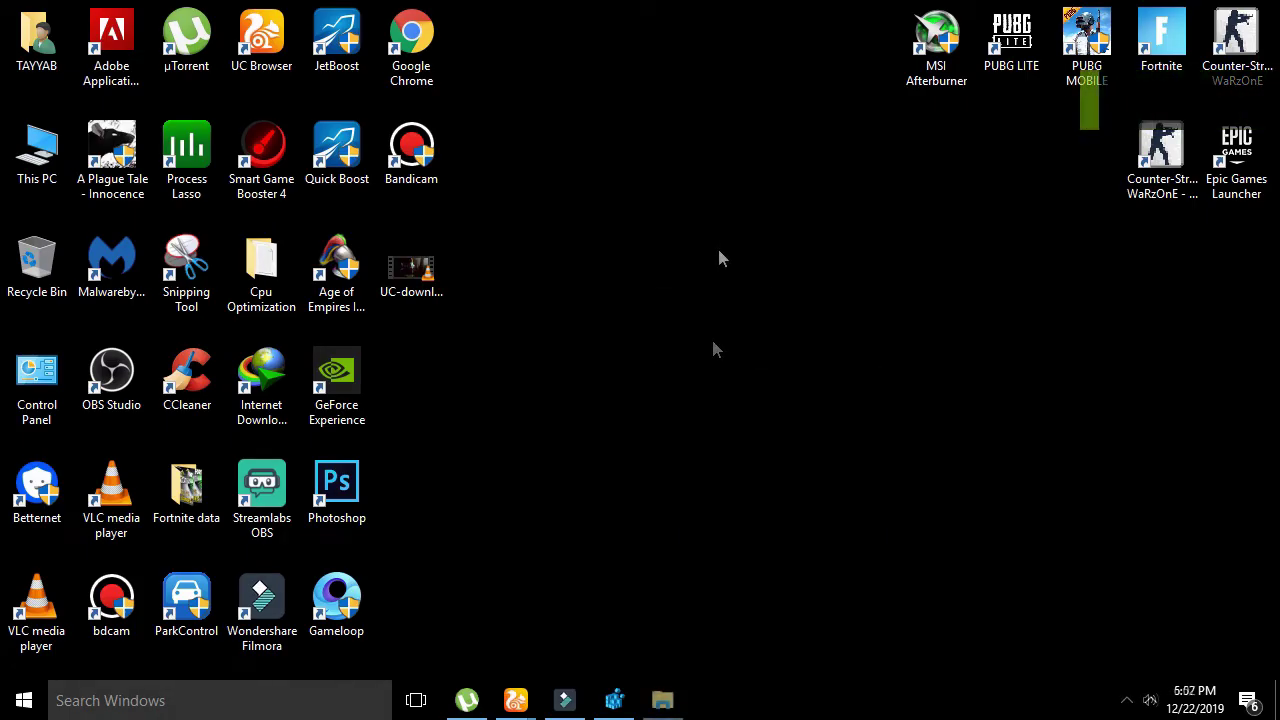
right_click(720, 256)
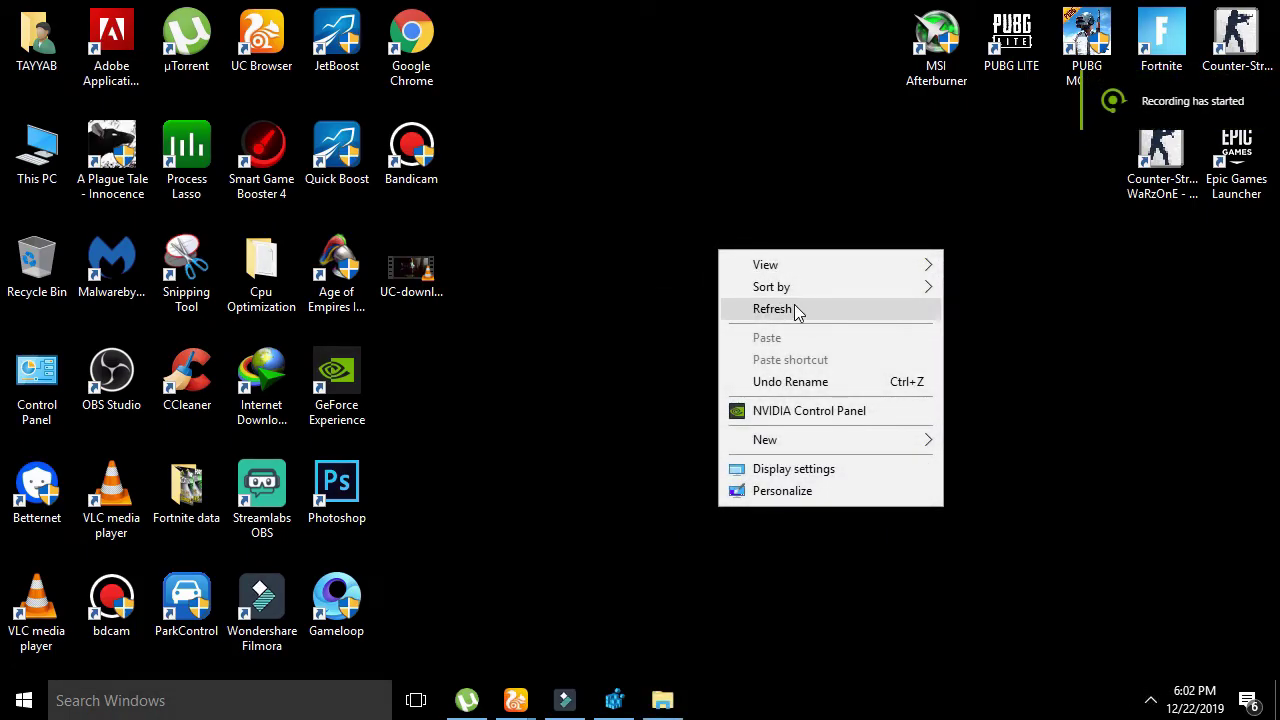
left_click(794, 309)
Launch NVIDIA Control Panel from the hidden tray applications and display the Manage 3D settings page
left_click(1150, 700)
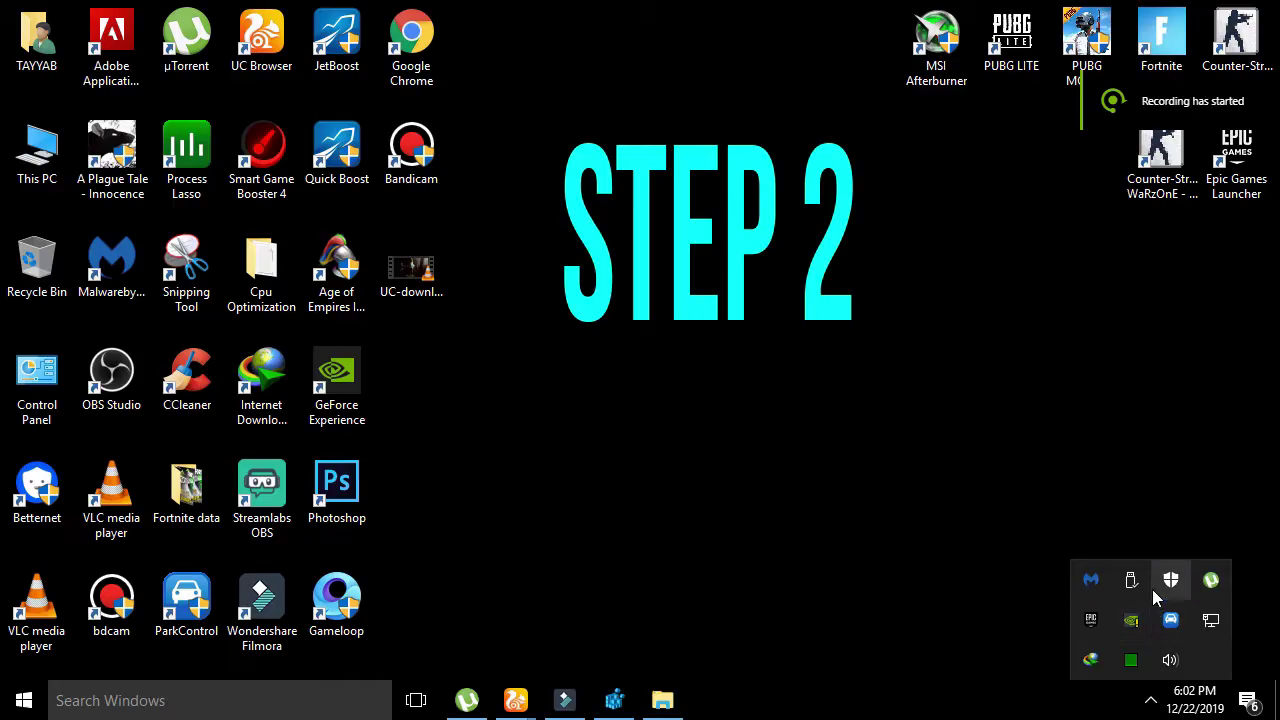
right_click(1132, 622)
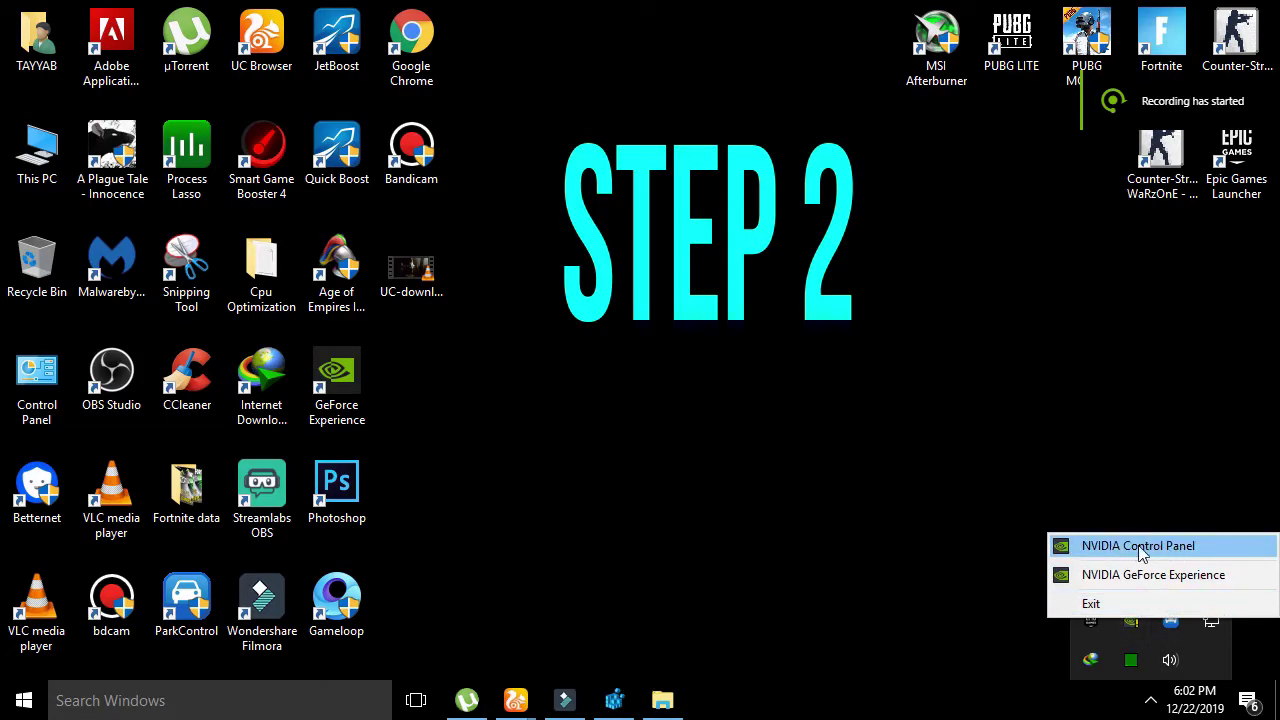
left_click(1150, 547)
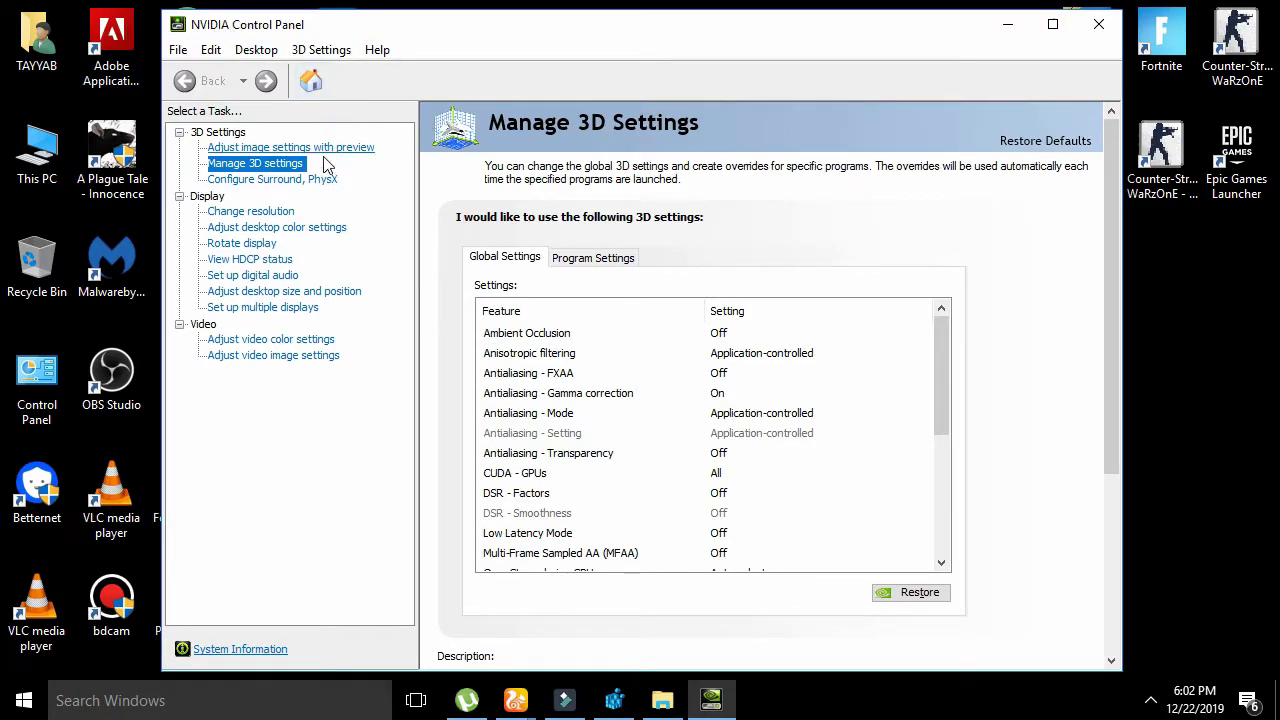
left_click(290, 180)
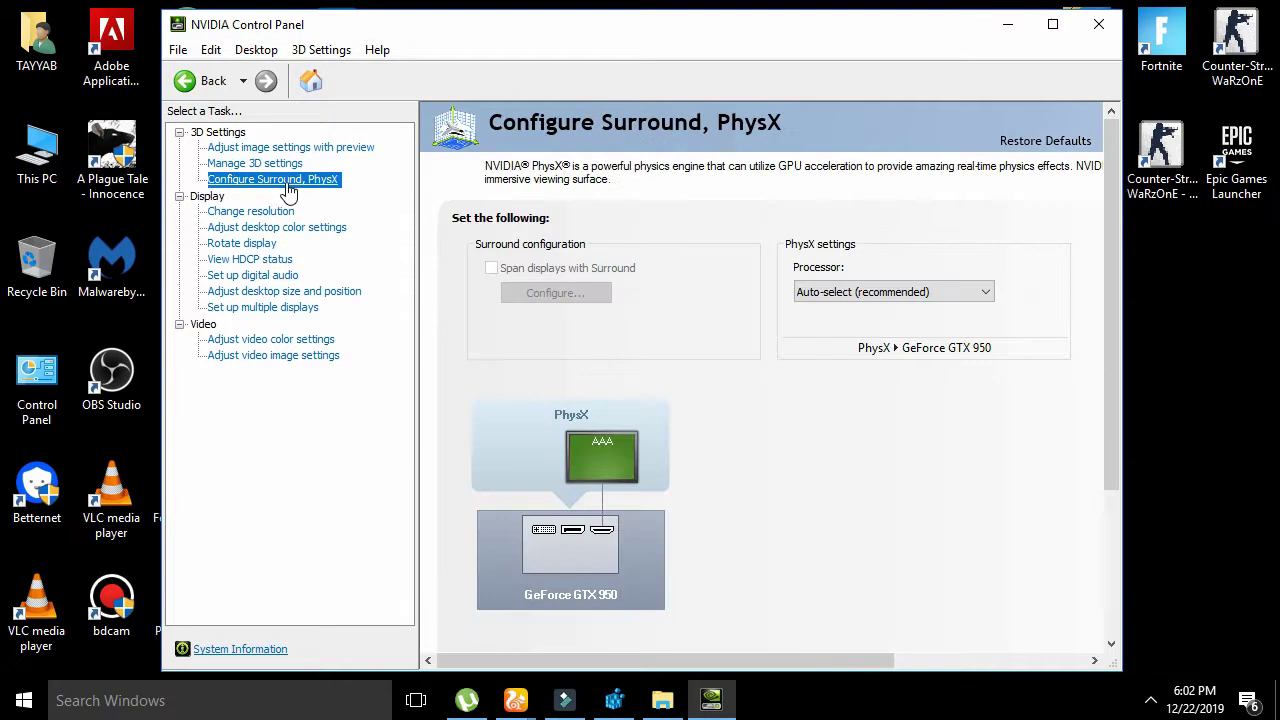
left_click(258, 164)
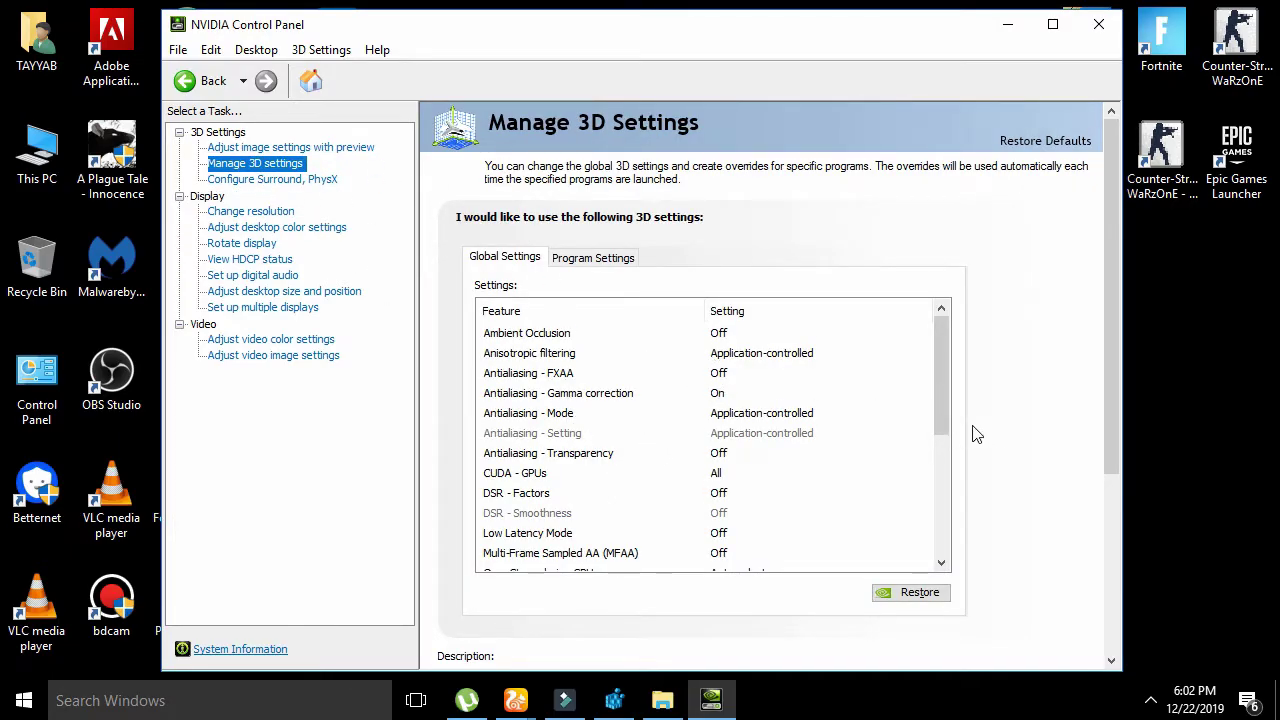
Set Texture filtering - Anisotropic sample optimization to On in the global 3D settings
left_click_drag(942, 421, 665, 383)
scroll(668, 462, "down", 2)
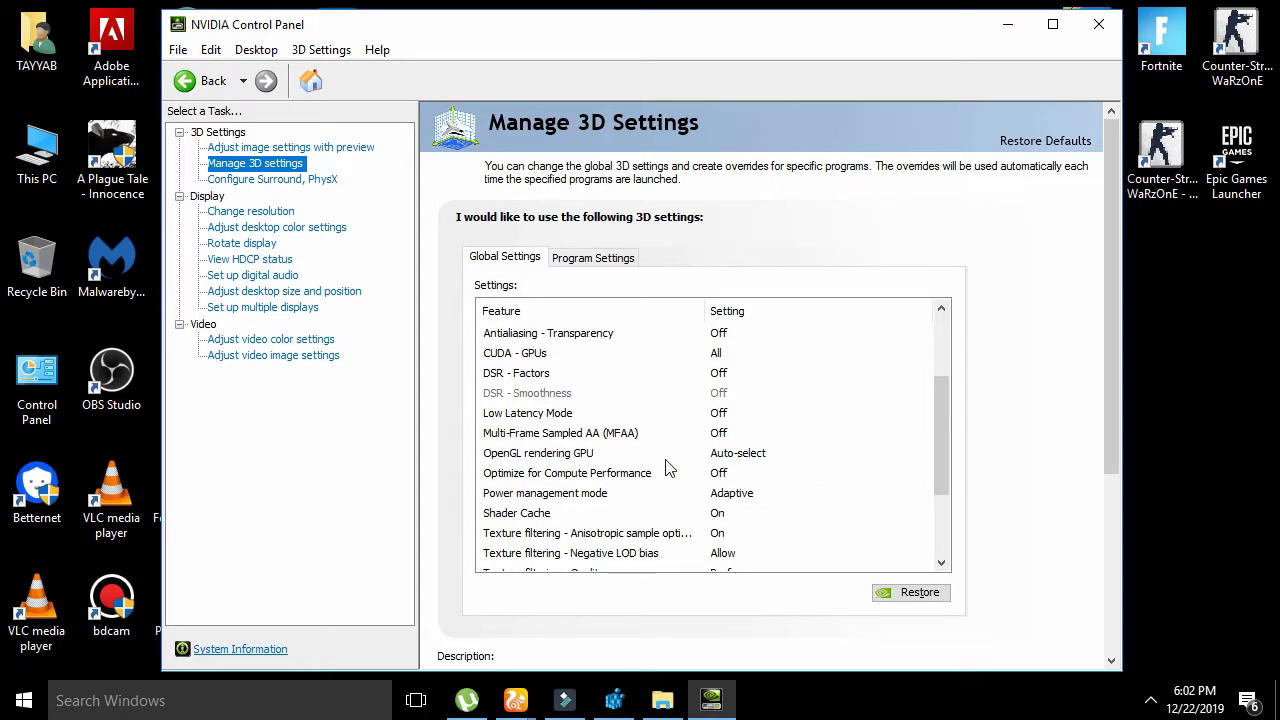
scroll(671, 466, "down", 1)
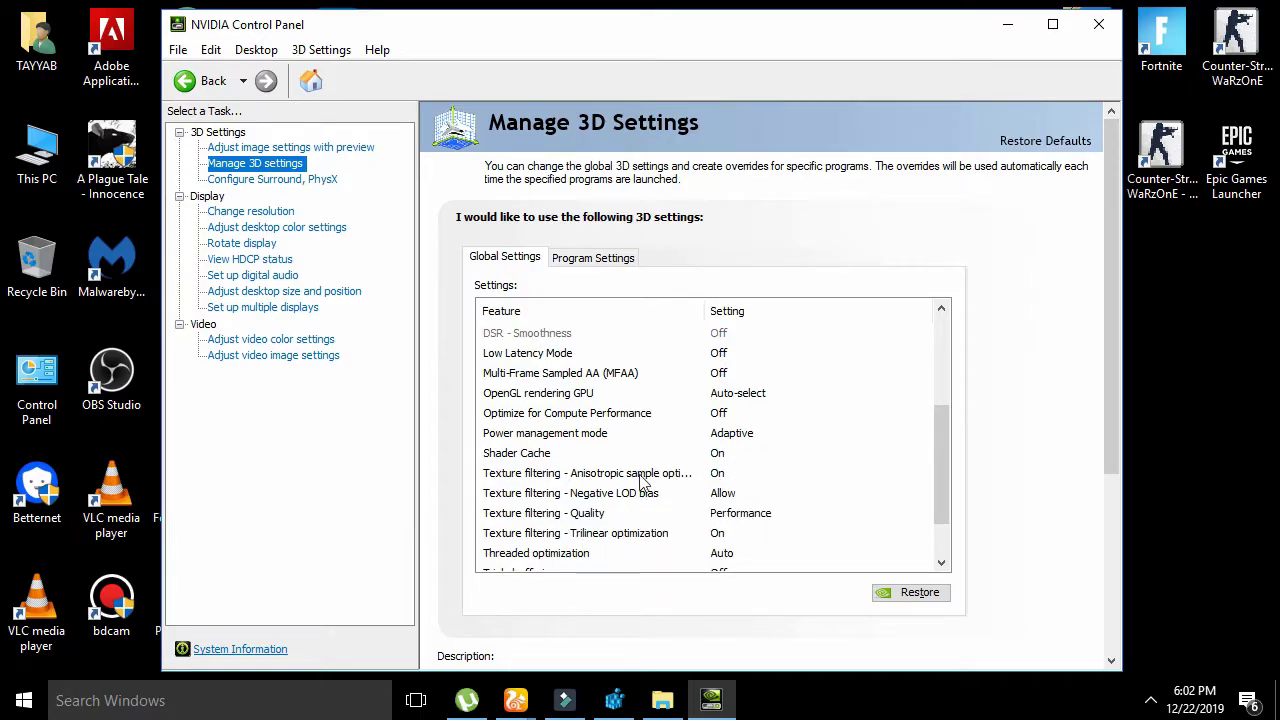
left_click(658, 478)
left_click(808, 478)
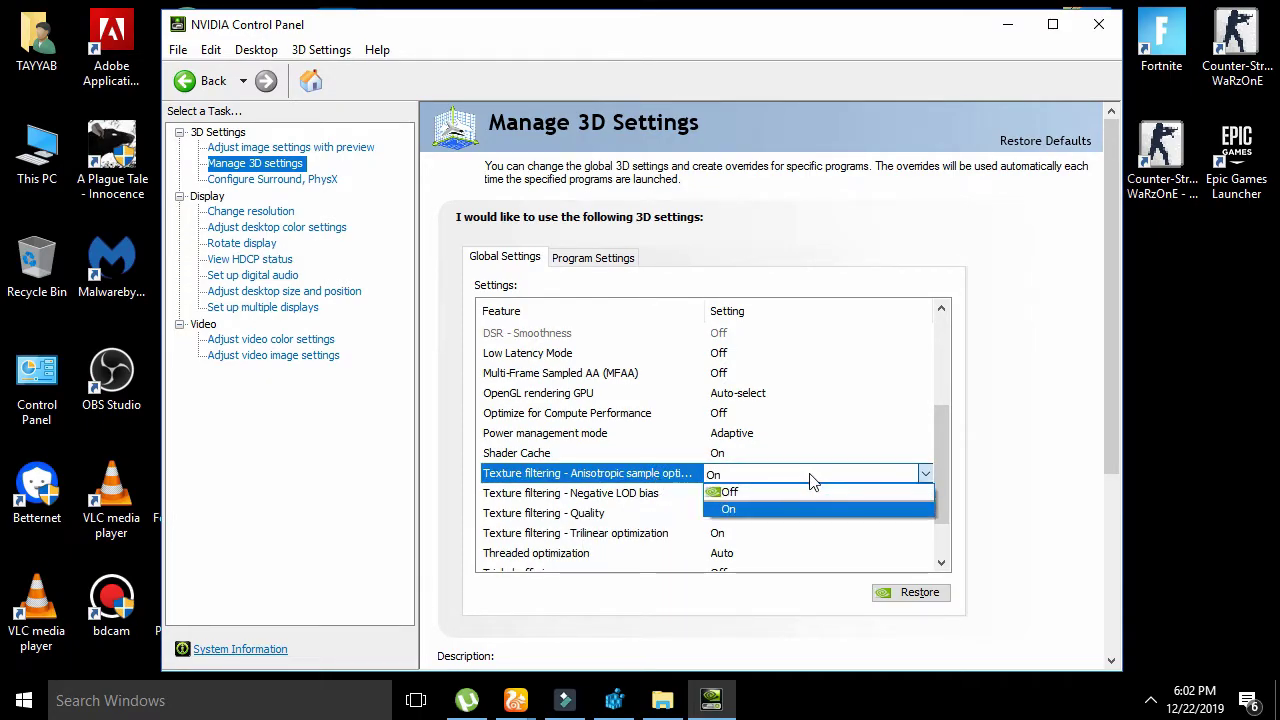
left_click(800, 515)
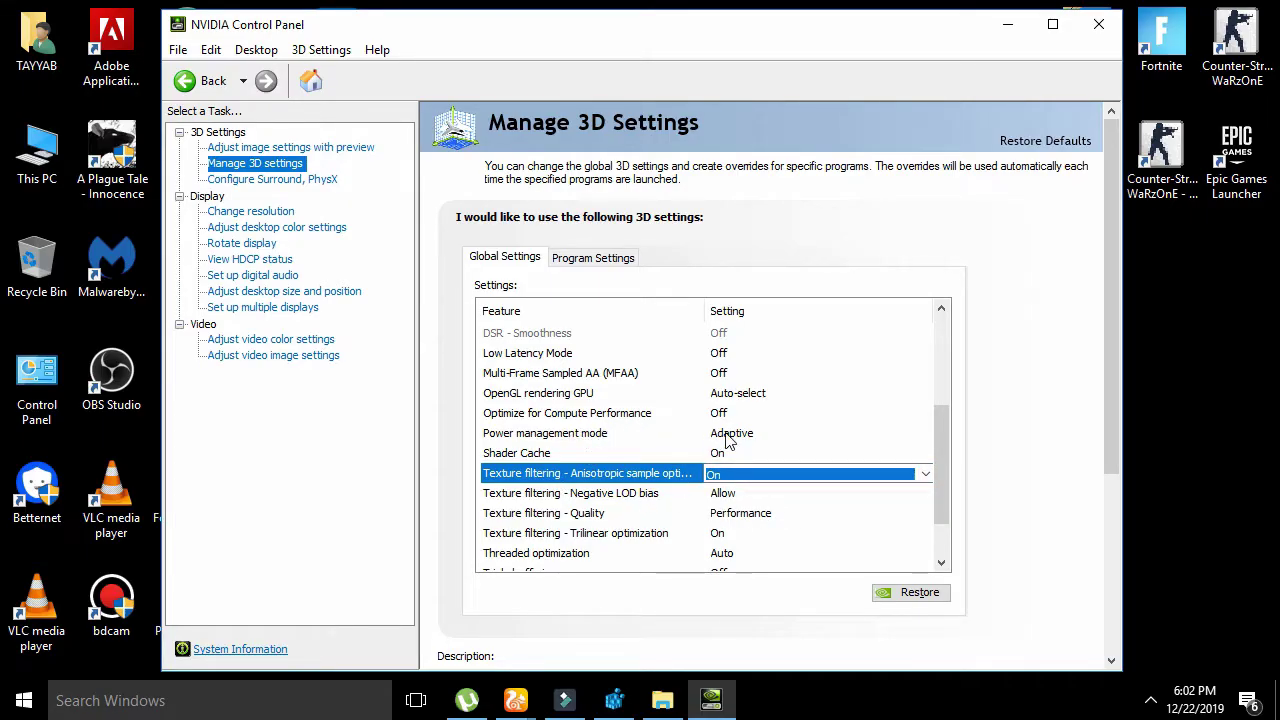
Set Power management mode to Prefer maximum performance and Texture filtering - Quality to High performance
left_click(667, 443)
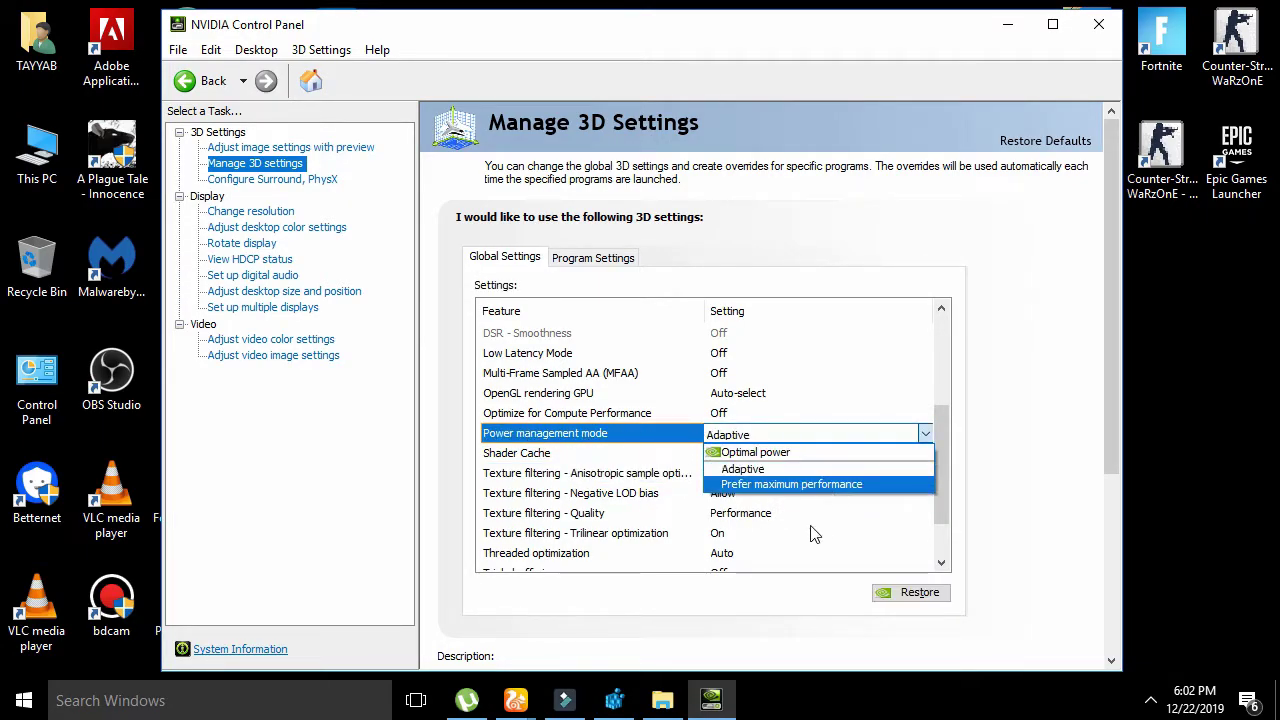
left_click(780, 485)
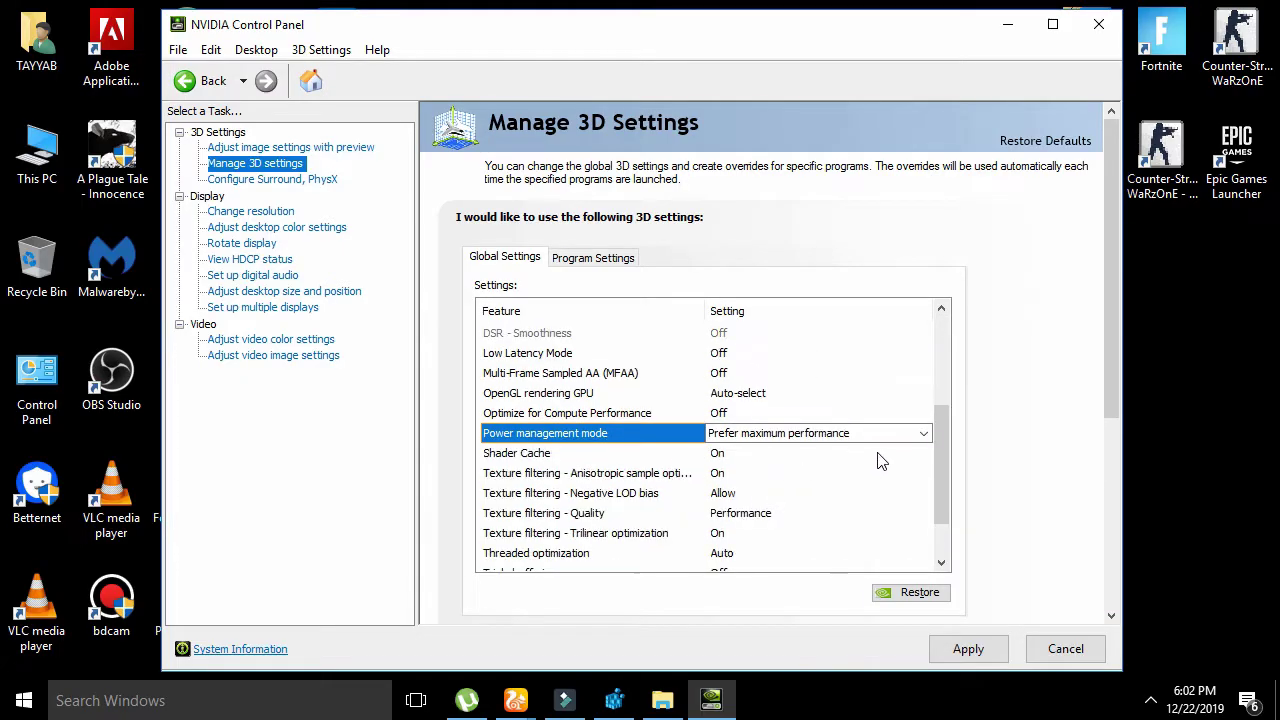
left_click(733, 512)
left_click(776, 581)
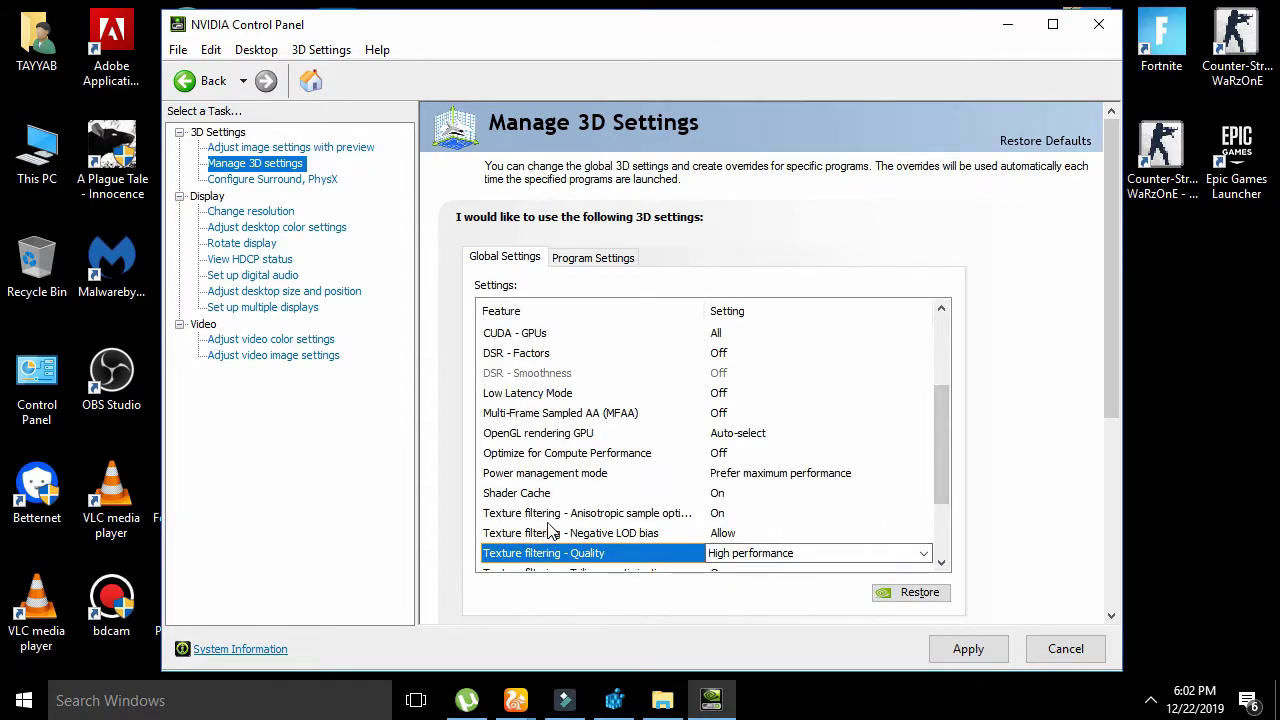
Reselect On for anisotropic sample optimization and set Low Latency Mode to Ultra
left_click(662, 537)
left_click(660, 514)
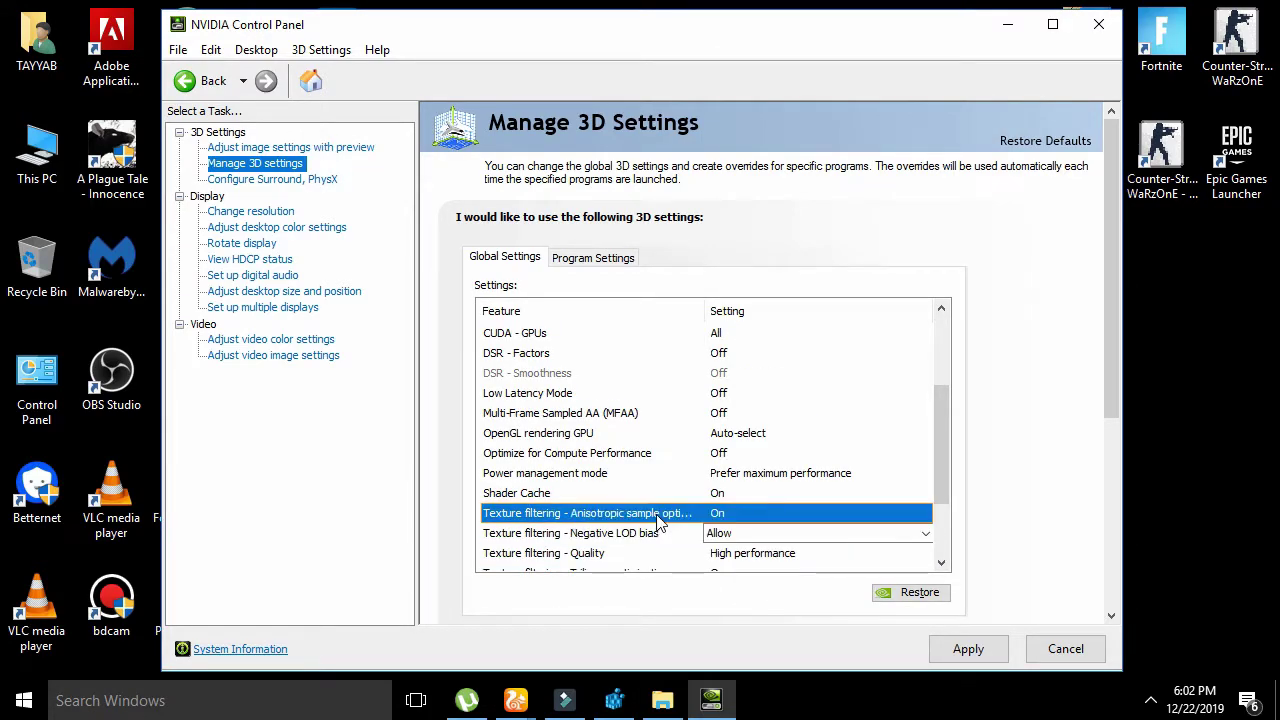
left_click(766, 515)
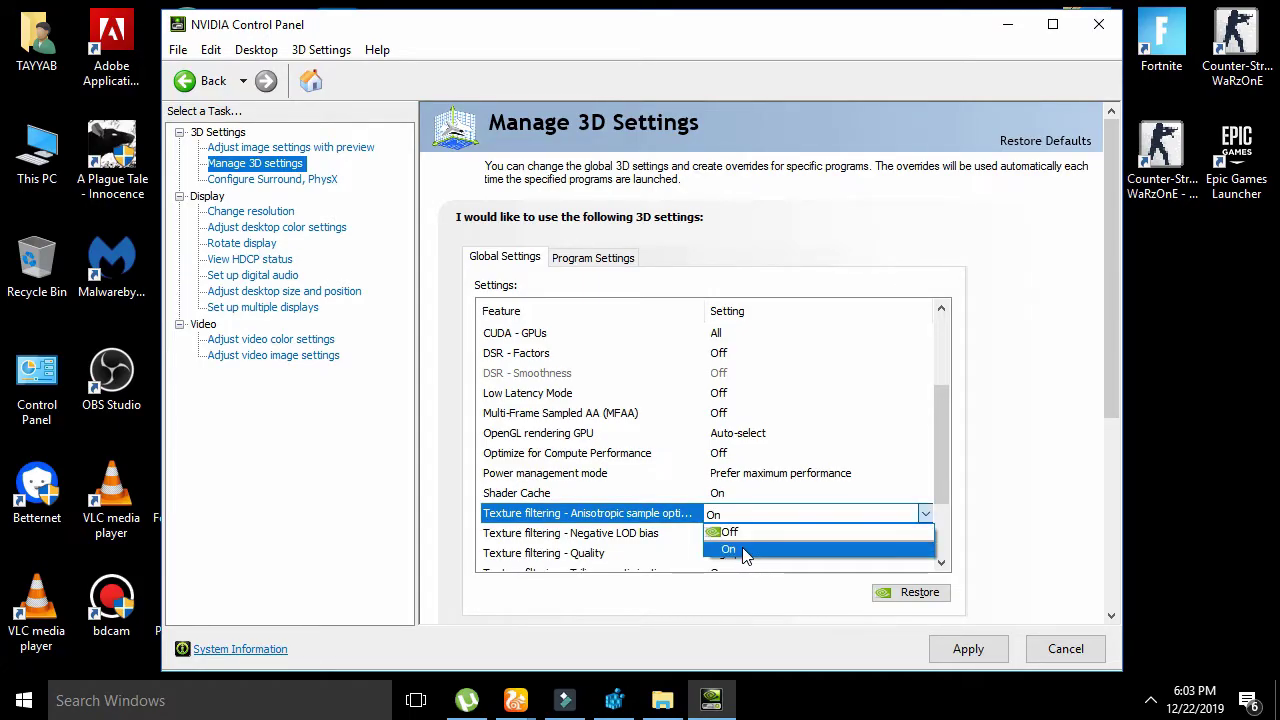
left_click(742, 549)
left_click(558, 400)
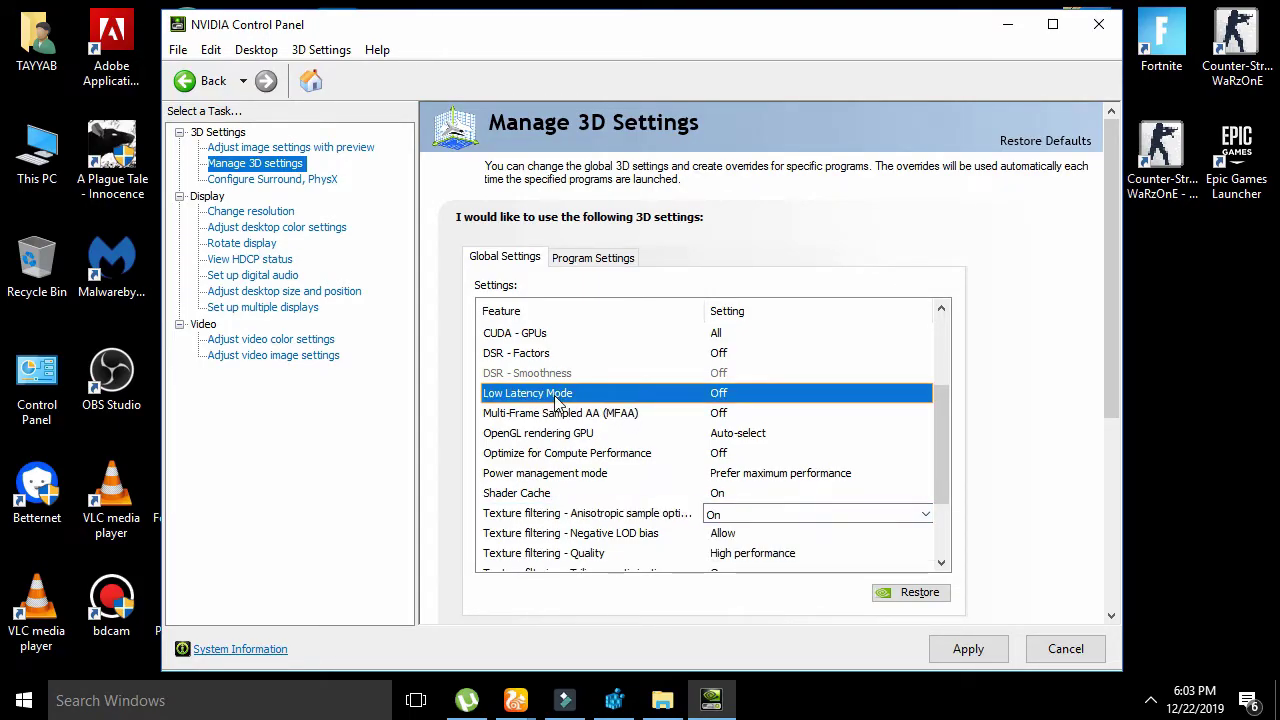
left_click(833, 398)
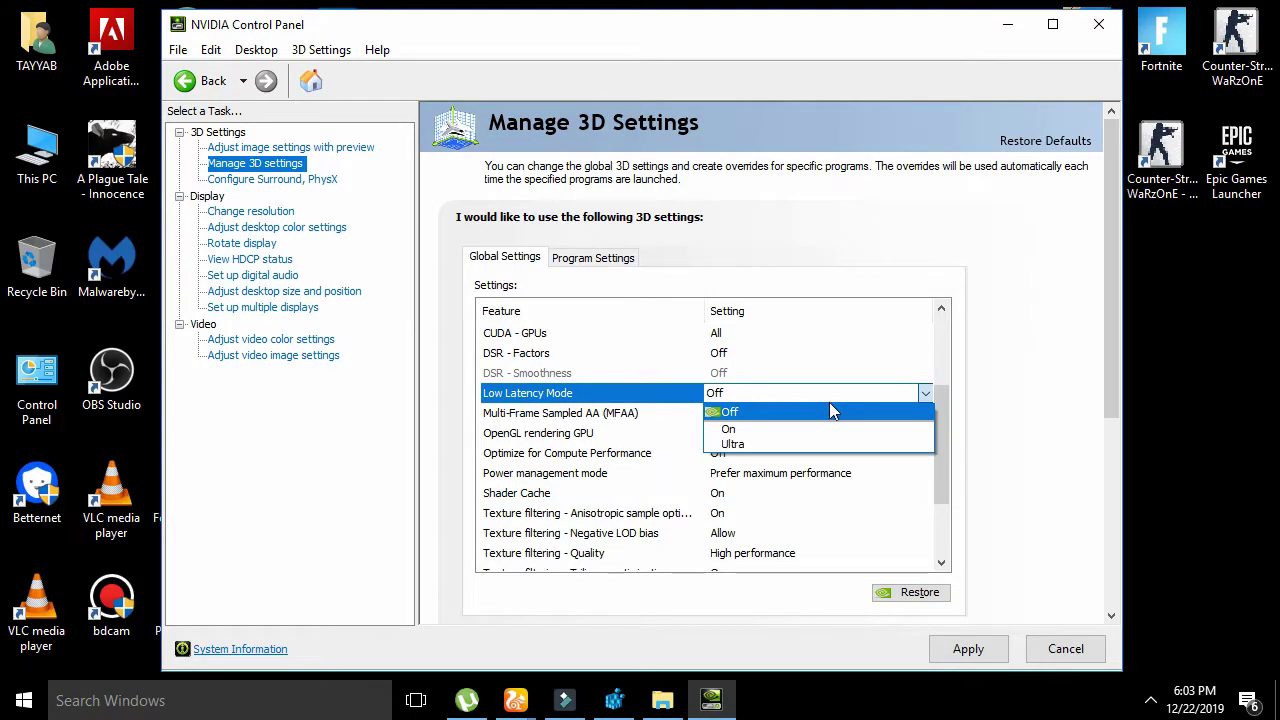
left_click(752, 444)
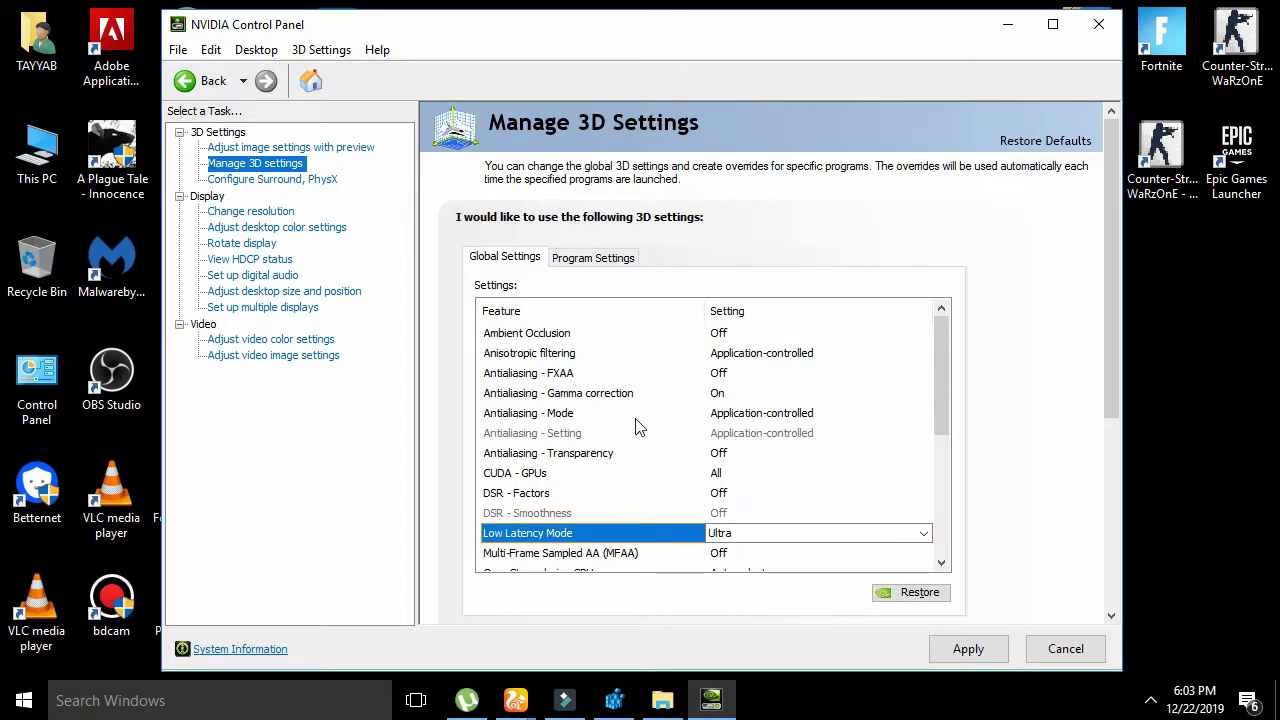
Set Virtual Reality pre-rendered frames to 1, apply the 3D settings and close NVIDIA Control Panel
left_click_drag(940, 402, 934, 523)
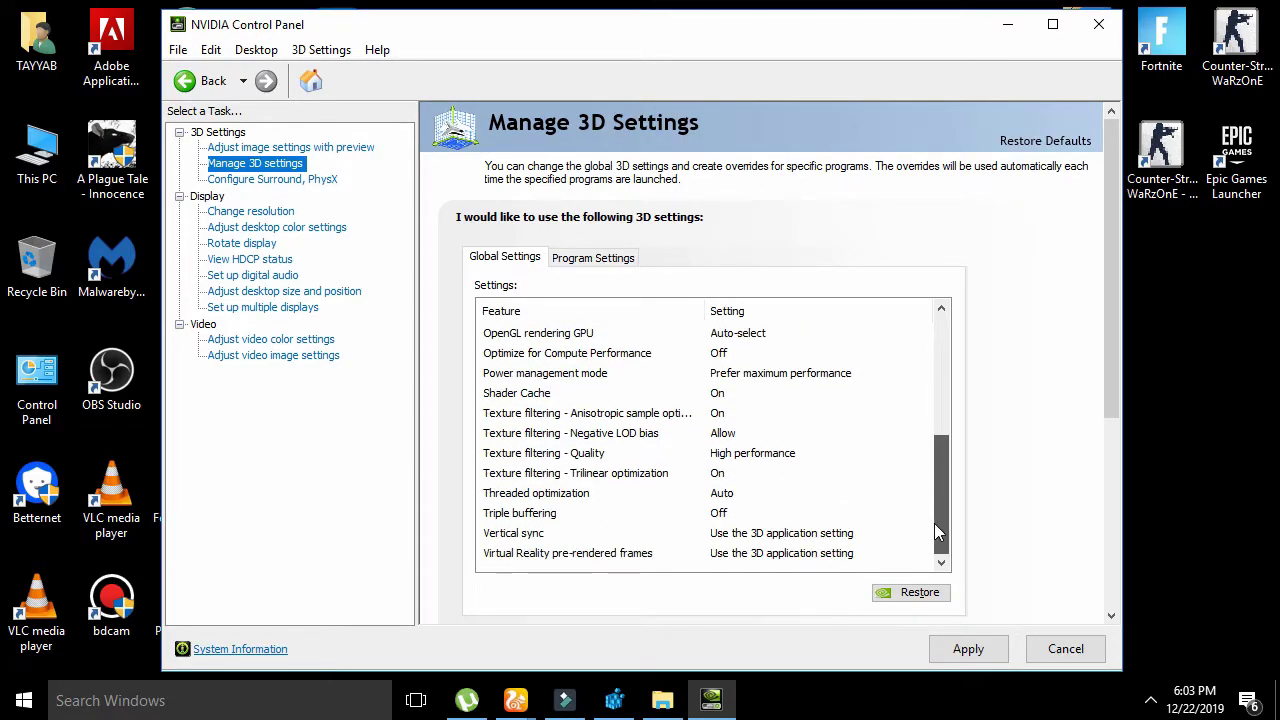
left_click(714, 558)
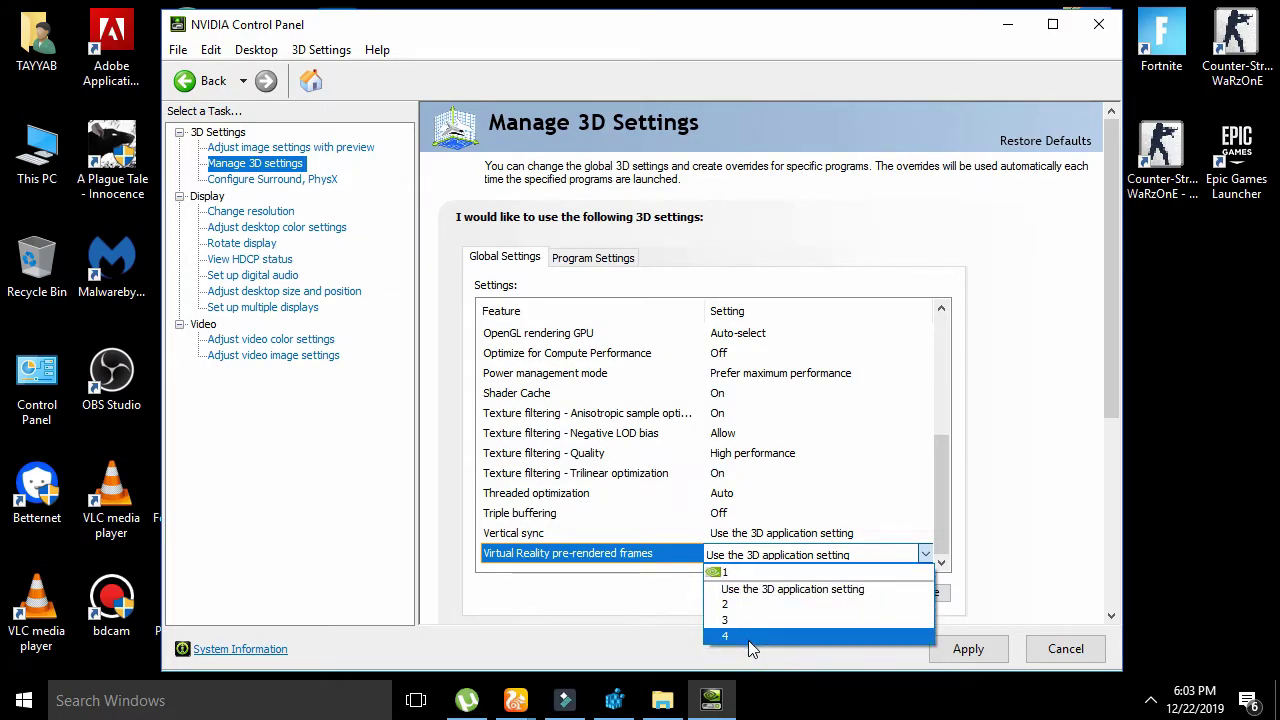
left_click(745, 583)
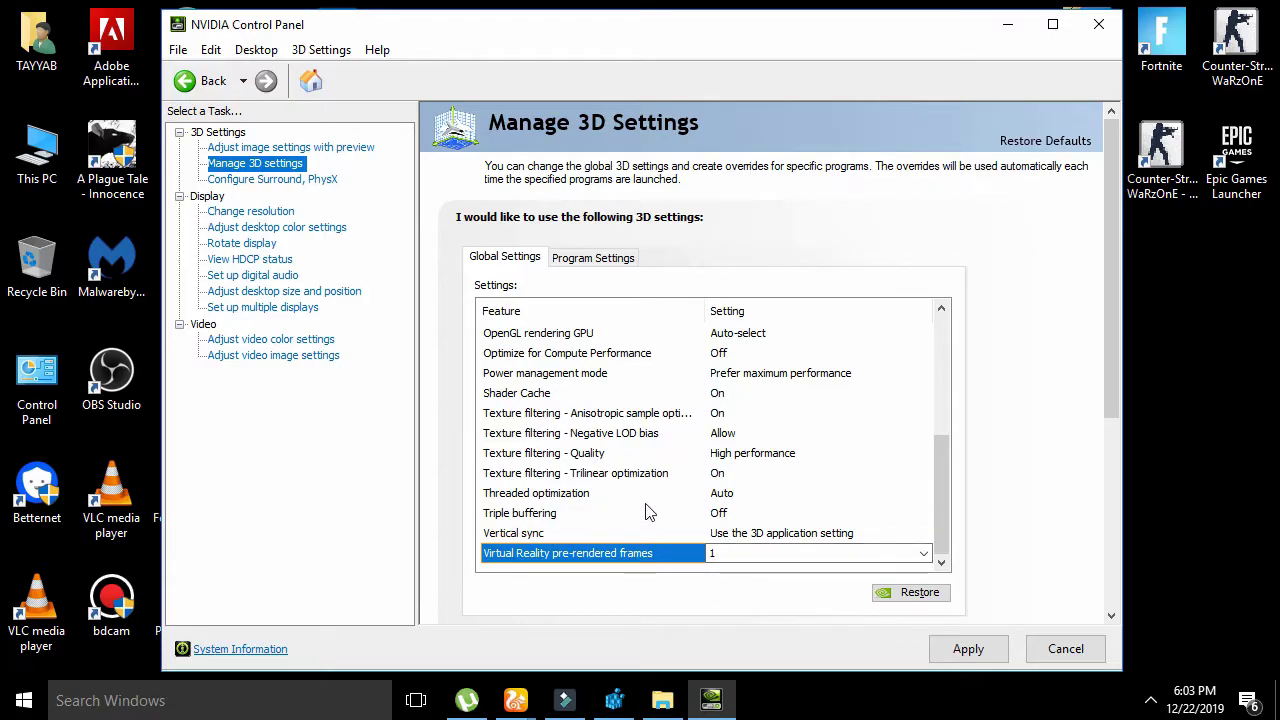
left_click(971, 651)
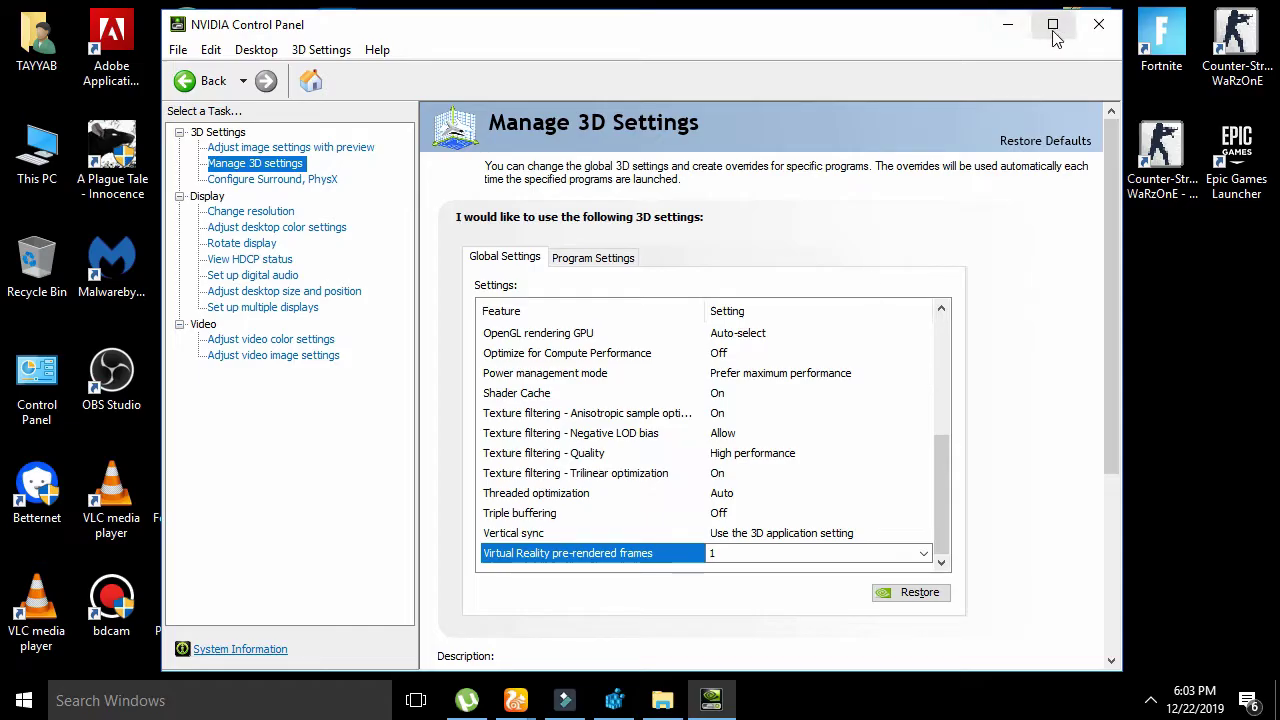
left_click(1098, 24)
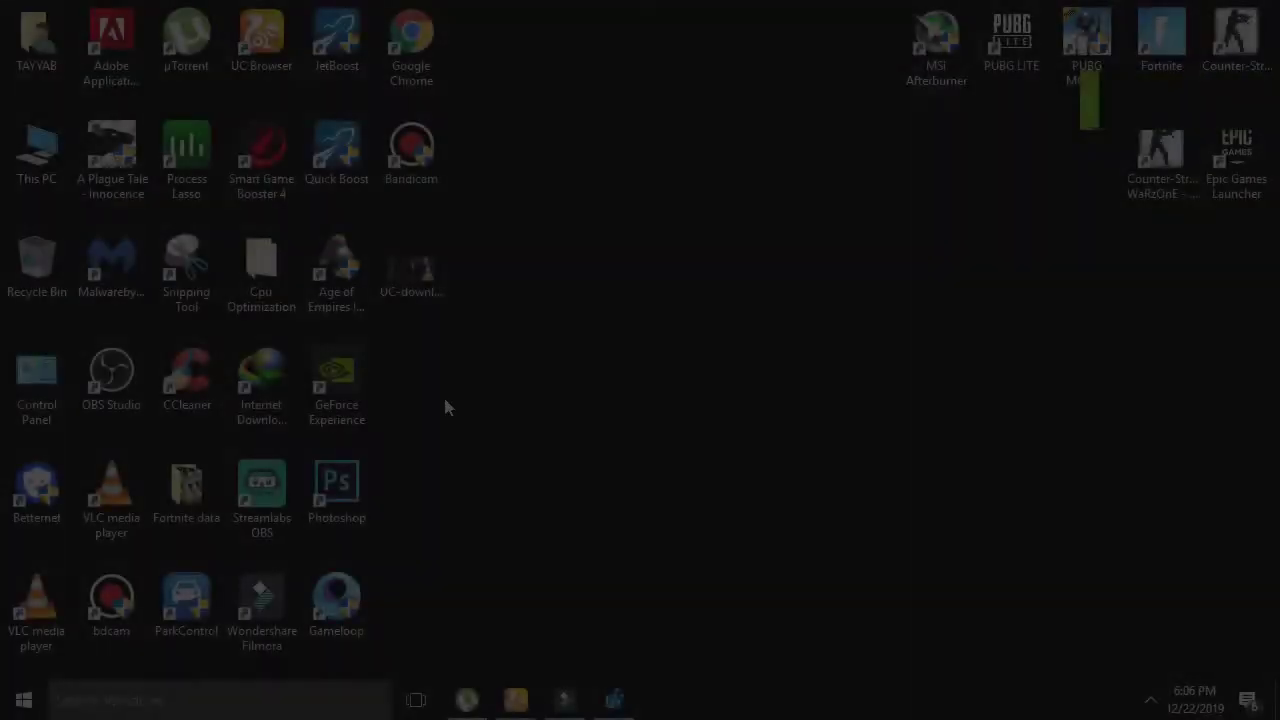
right_click(835, 271)
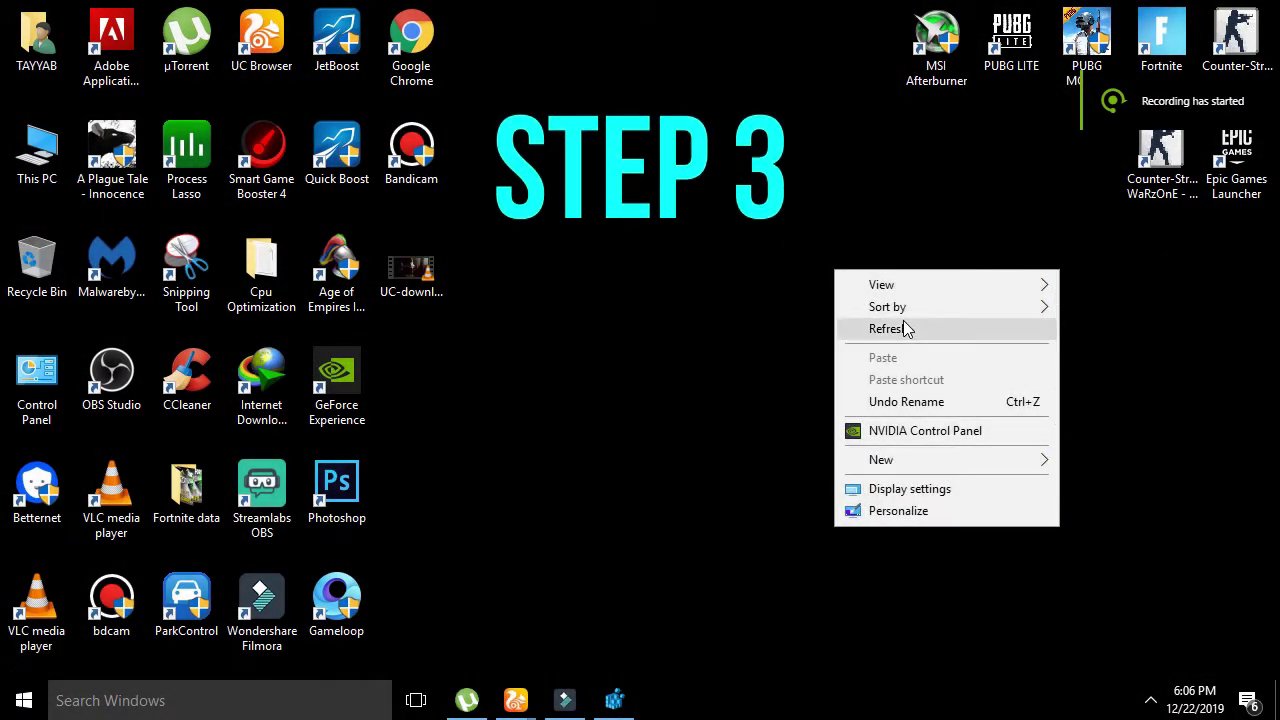
left_click(903, 333)
right_click(720, 248)
left_click(774, 301)
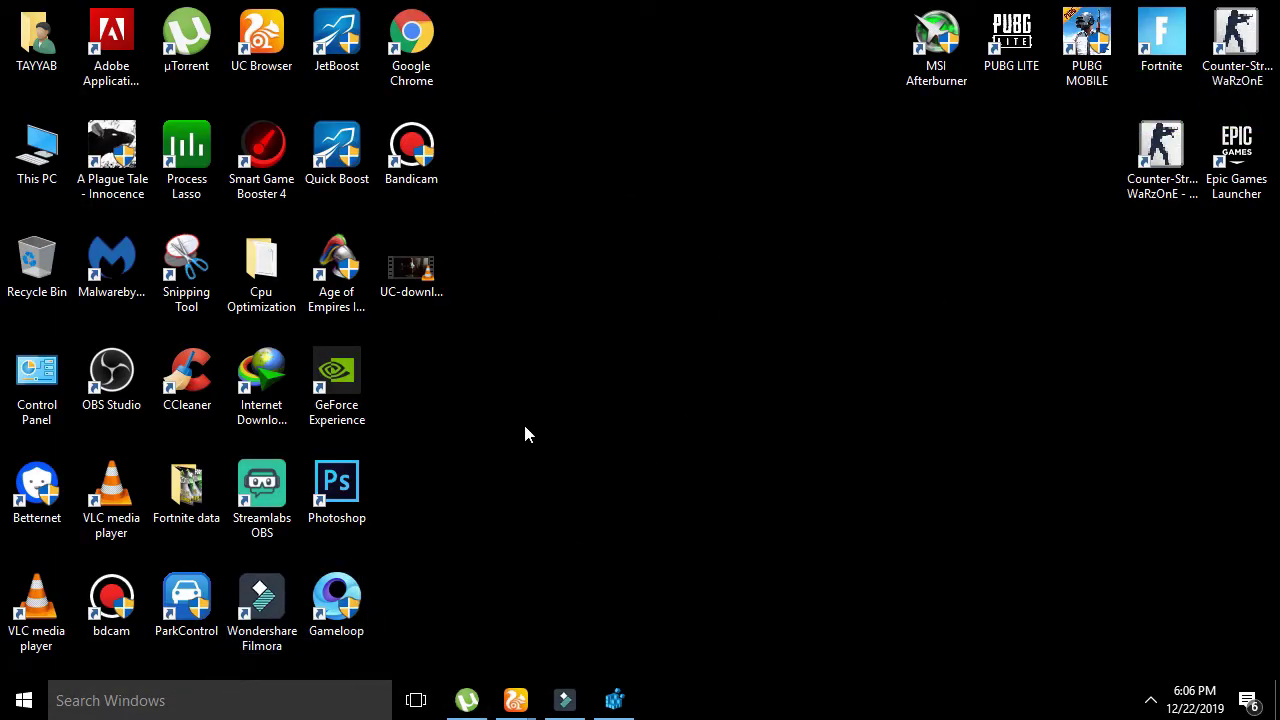
Open the Windows temp folder by running the command temp
key("super+r")
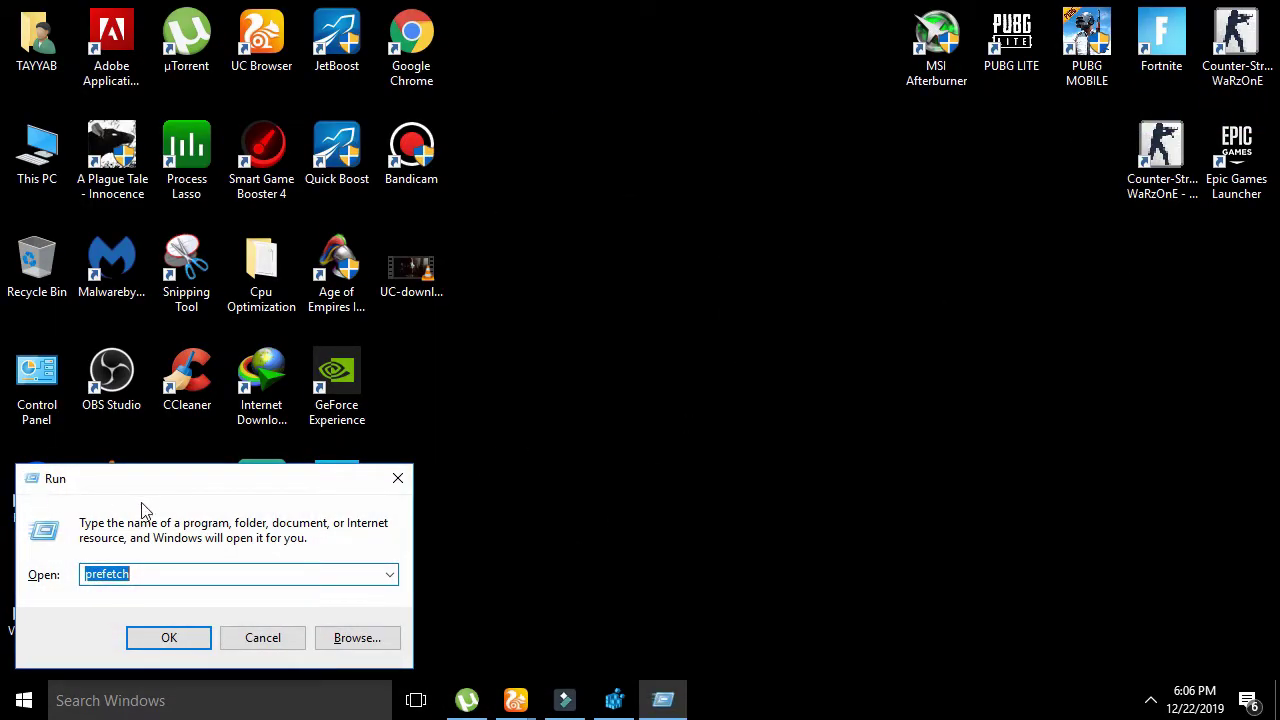
key("BackSpace")
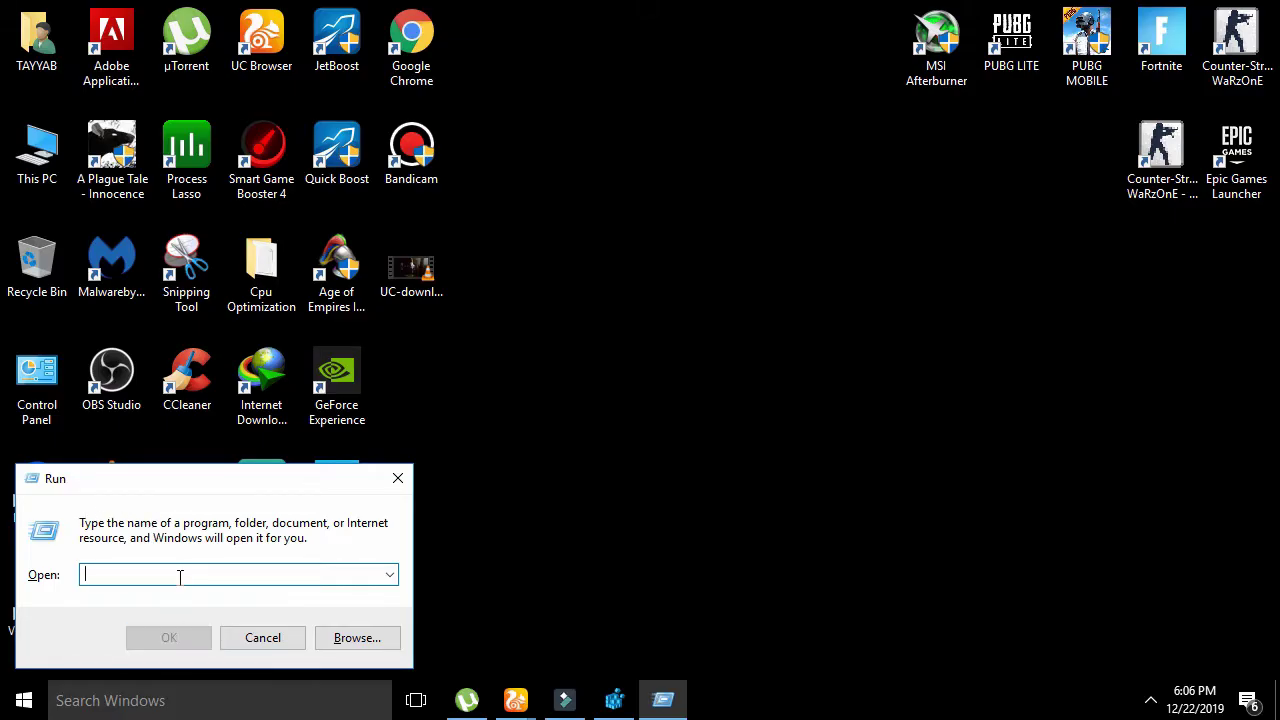
type("TEMP")
key("Return")
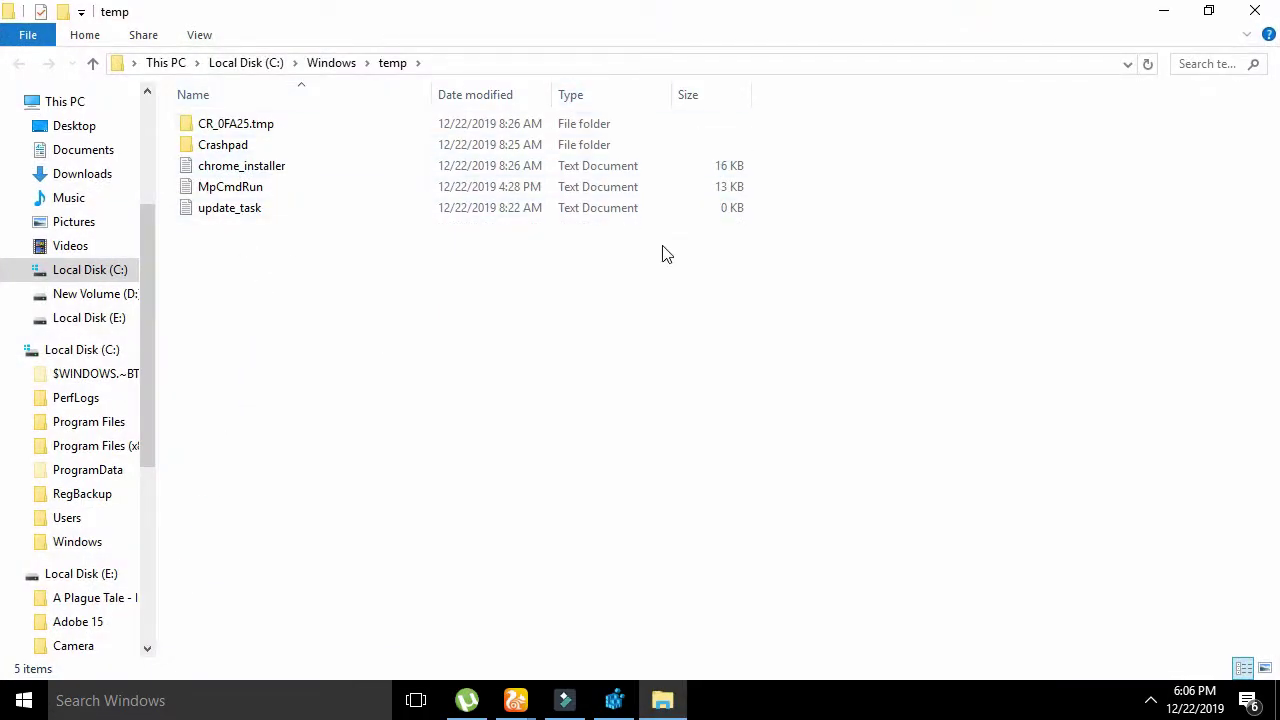
Delete all items in the Windows temp folder, granting administrator permission for all current items, and close the folder
left_click_drag(260, 346, 268, 94)
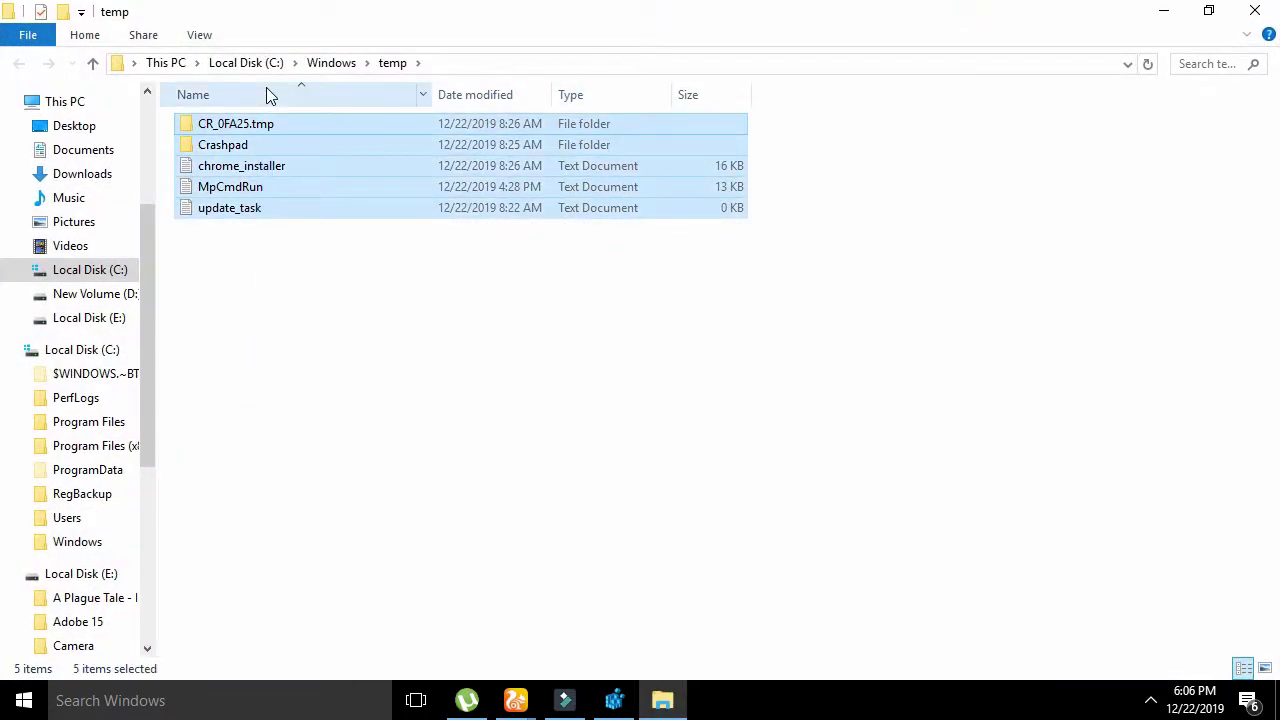
key("Delete")
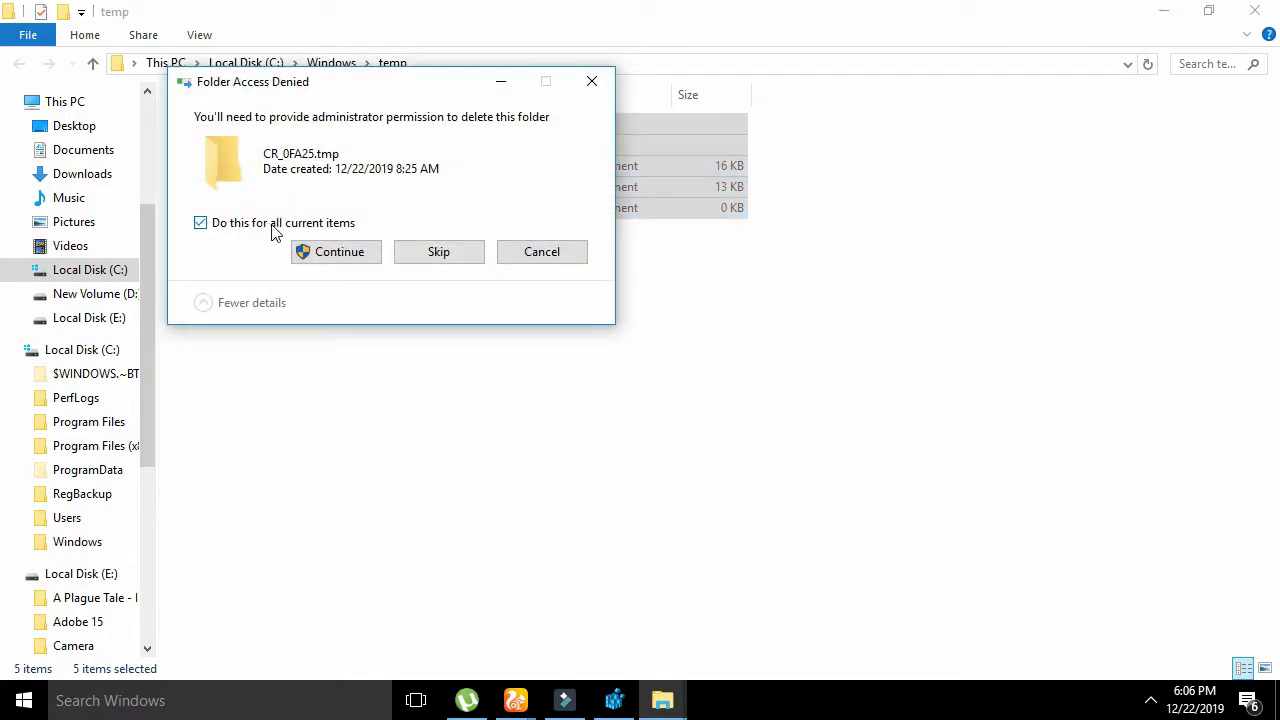
left_click(338, 260)
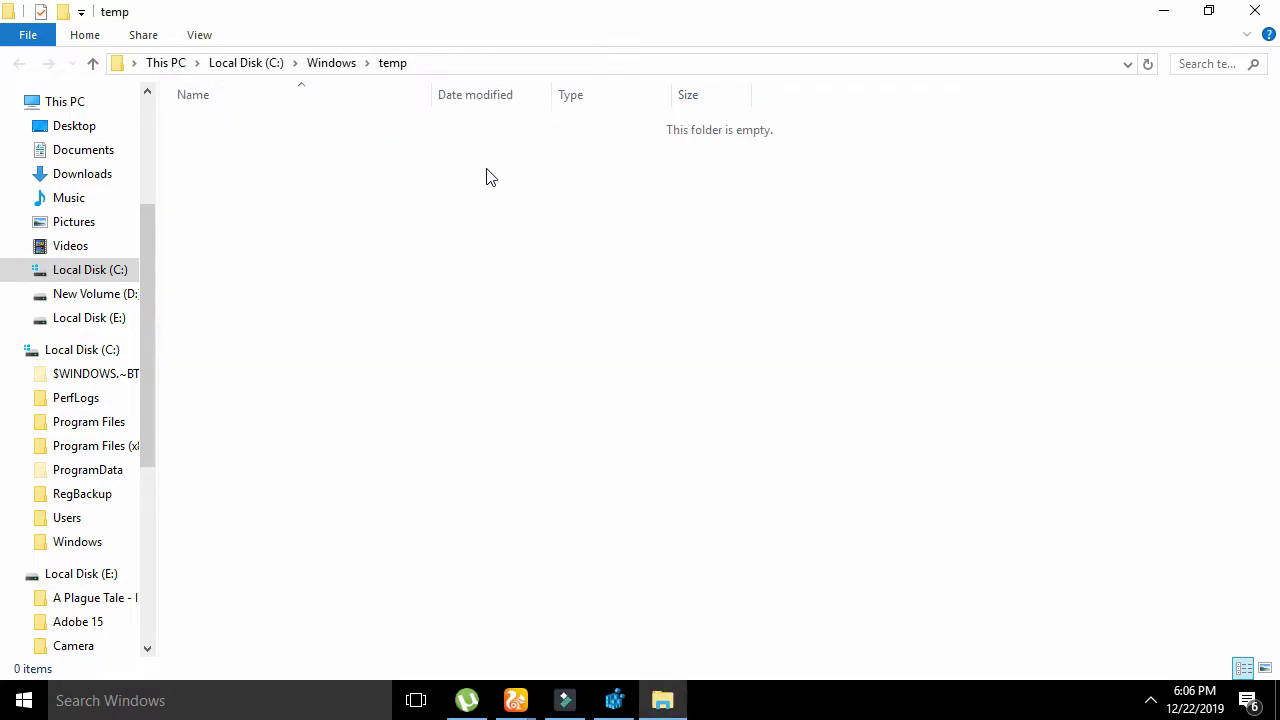
left_click(1255, 11)
right_click(745, 270)
left_click(785, 328)
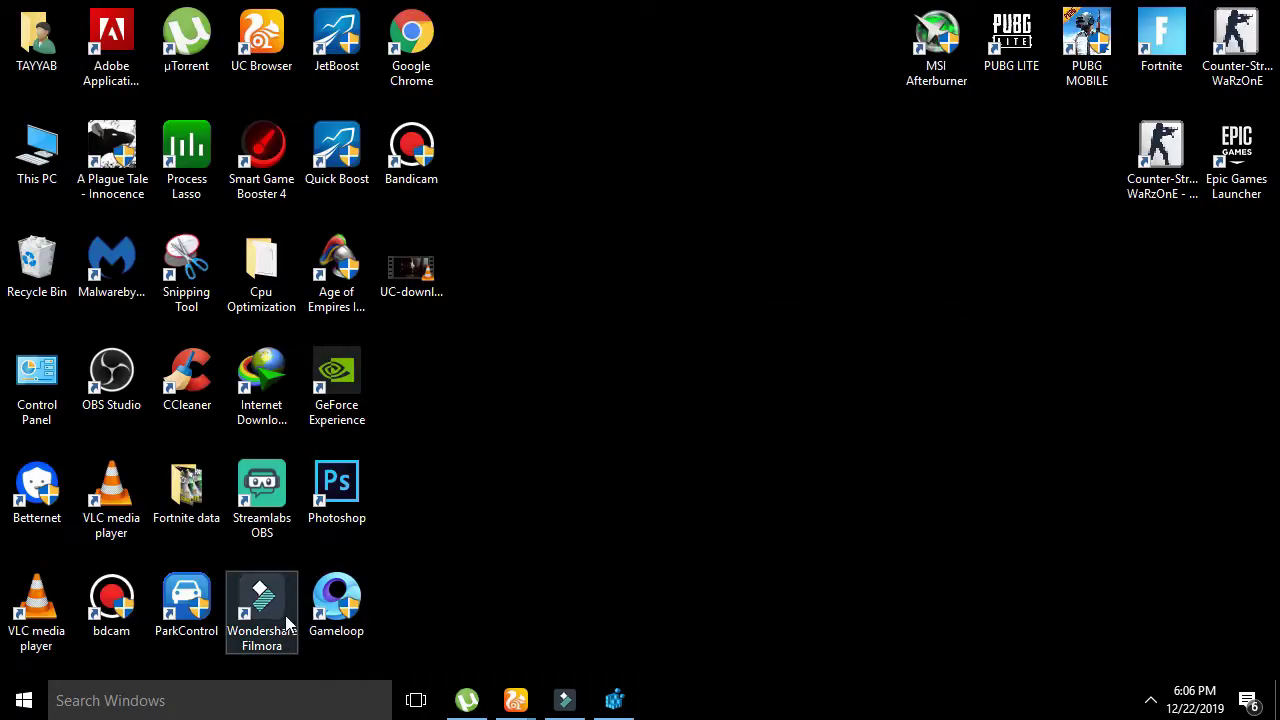
Open the user's AppData Local Temp folder by running the command %temp%
key("super+r")
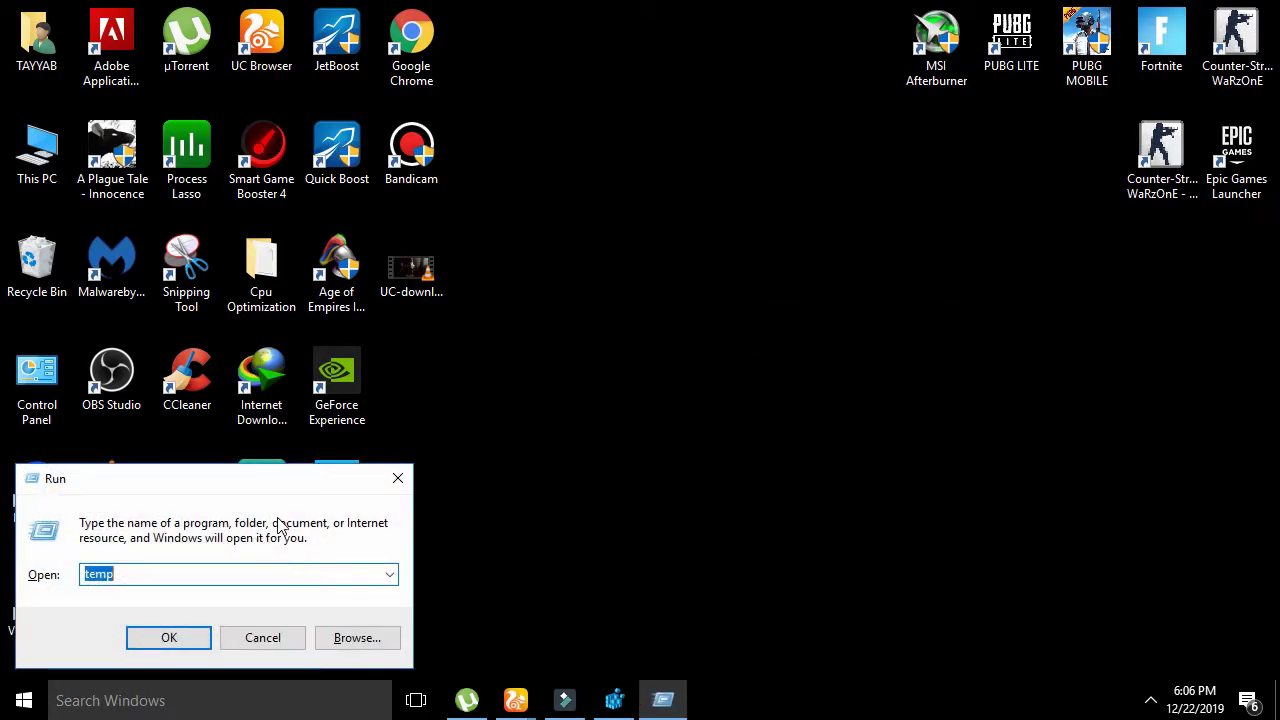
key("BackSpace")
type("%")
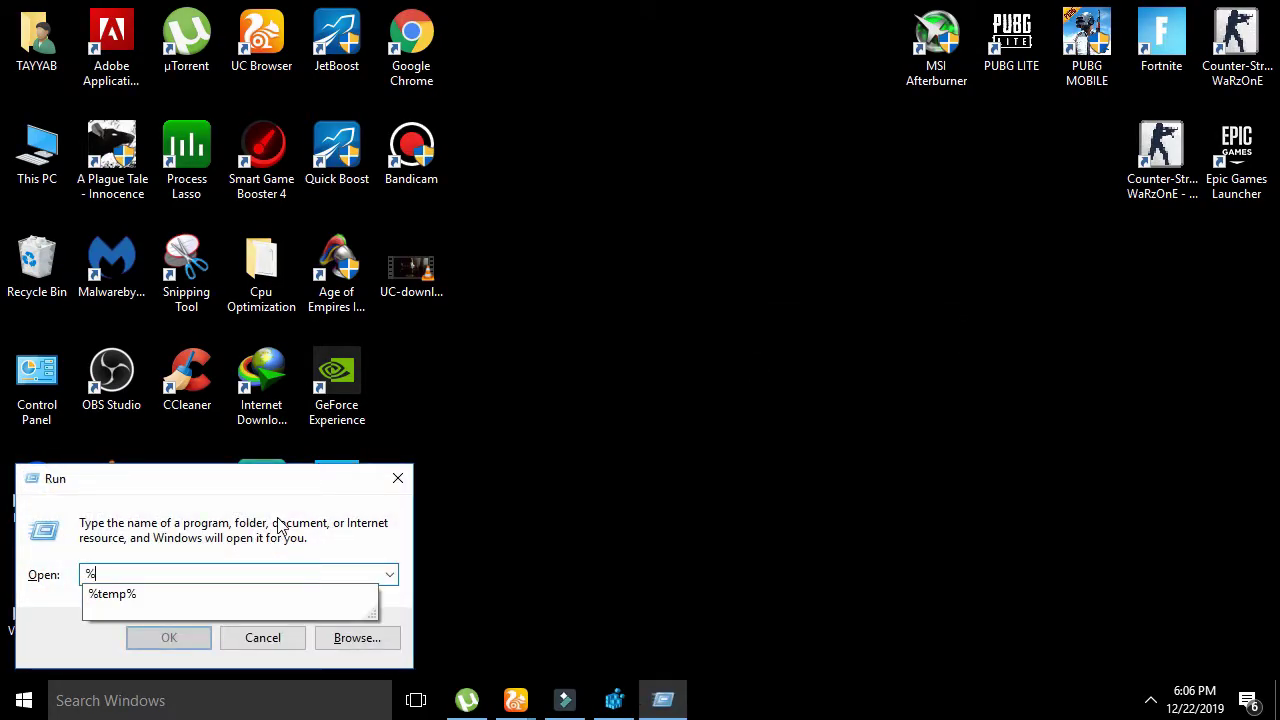
key("Down")
key("Return")
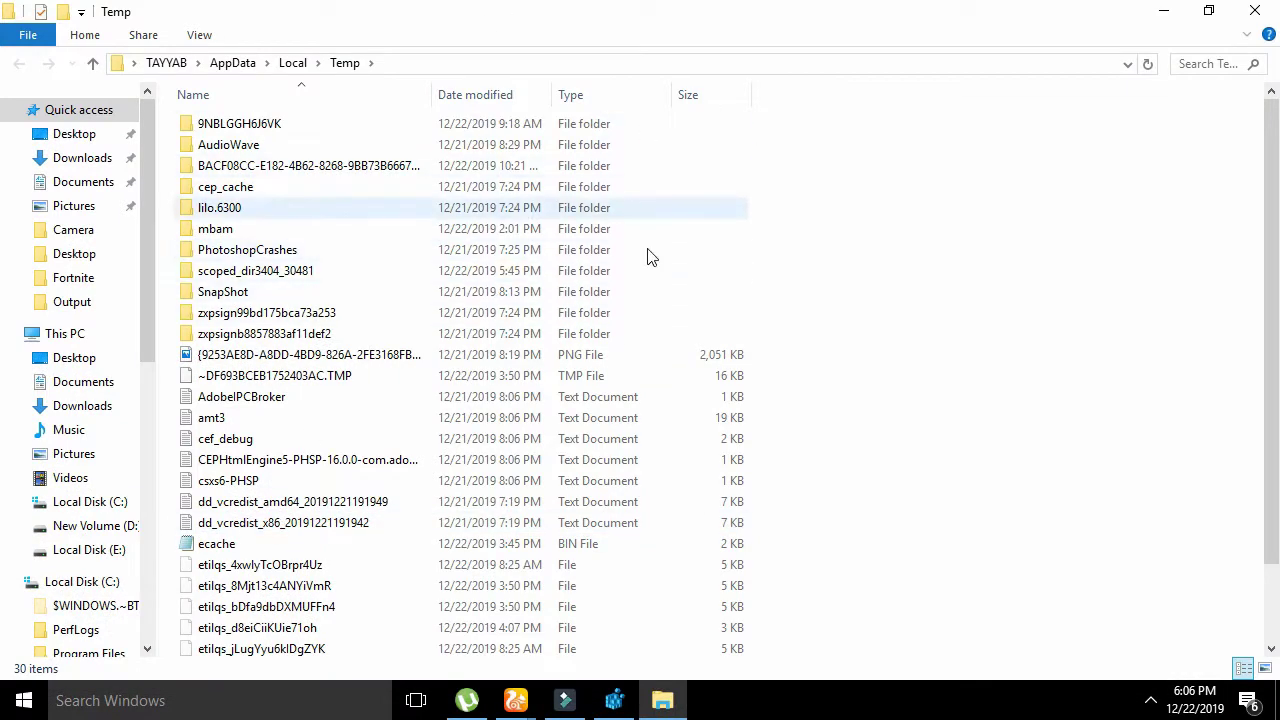
Delete all items in the user's Temp folder, skipping all files in use, and close the folder
left_click_drag(1184, 112, 157, 652)
key("Delete")
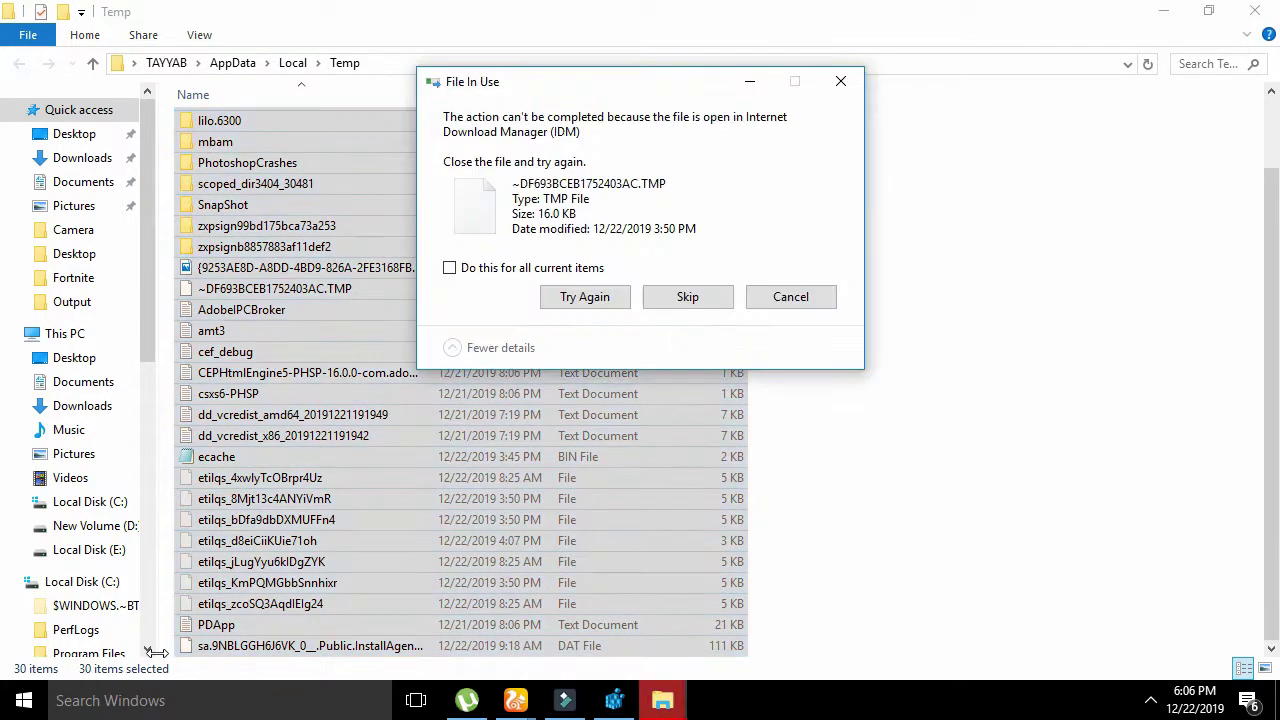
left_click(553, 305)
left_click(560, 300)
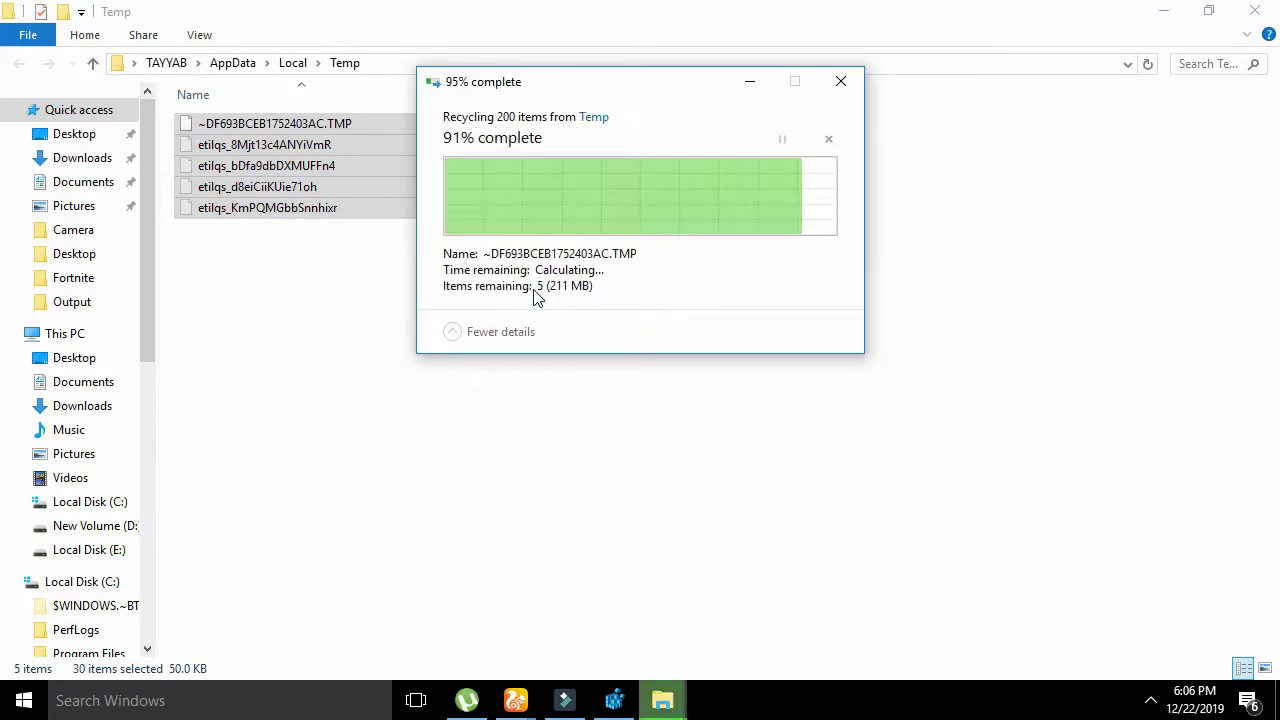
left_click(508, 269)
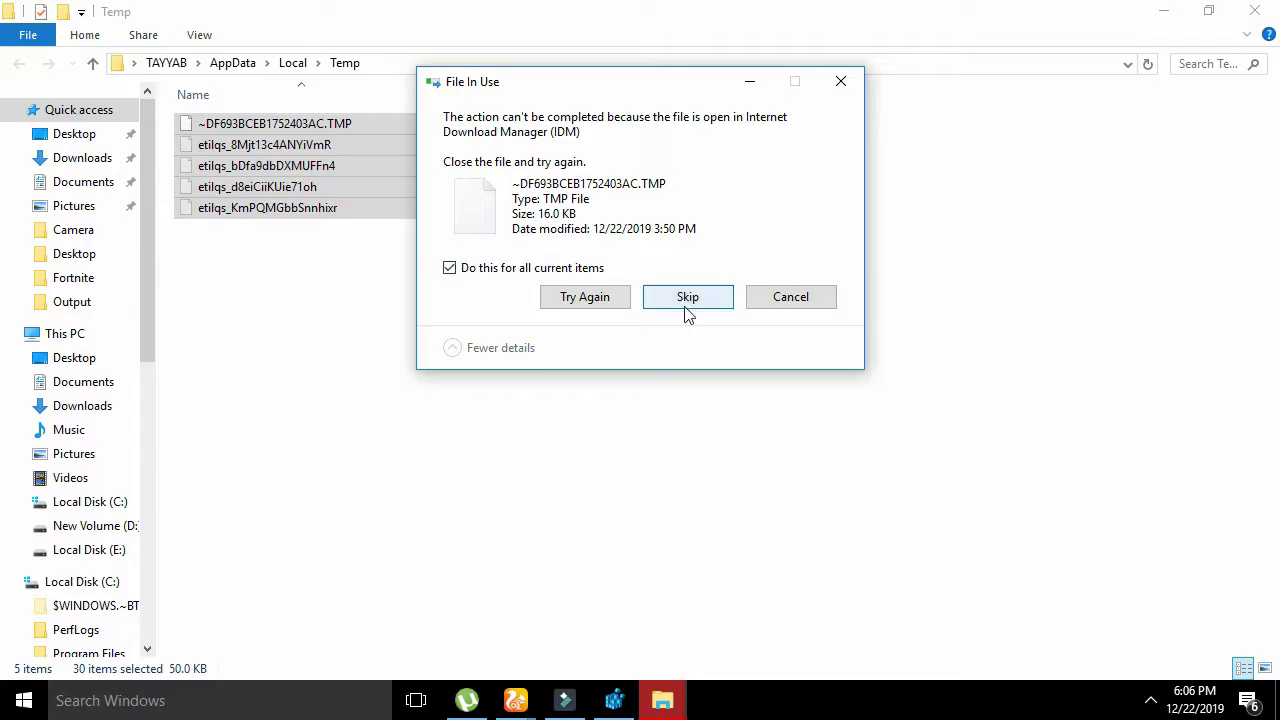
left_click(687, 300)
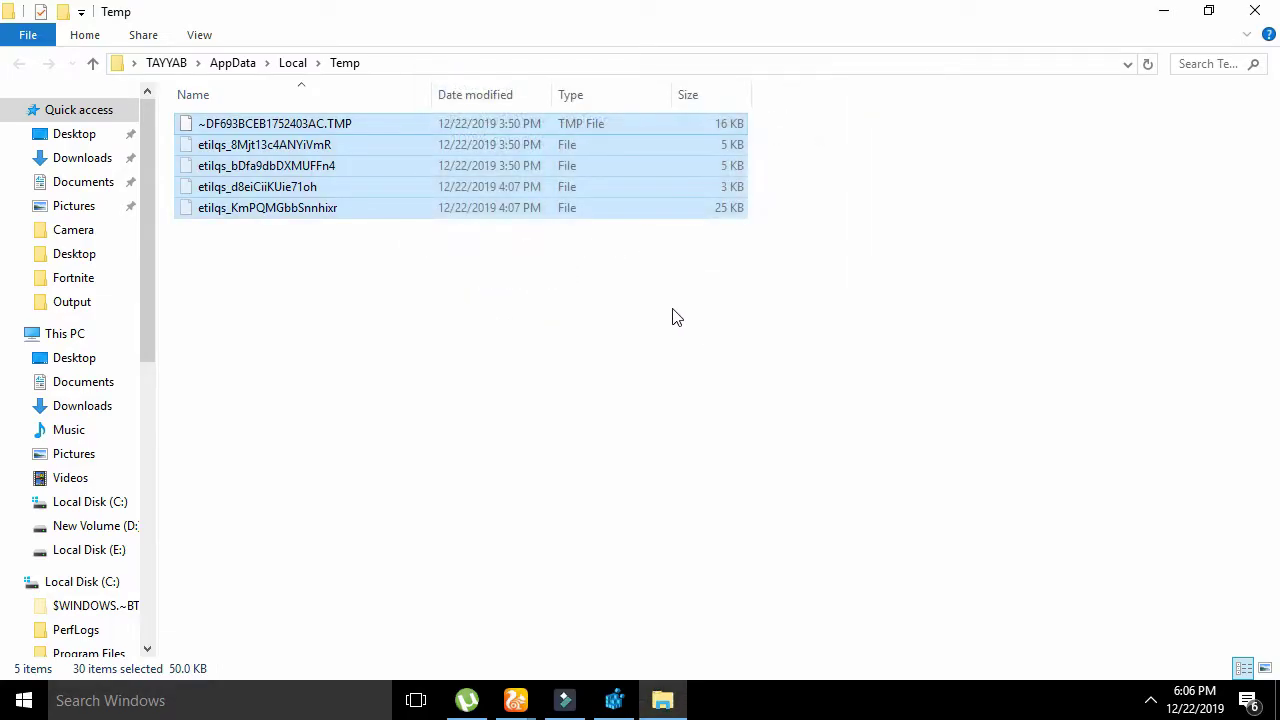
right_click(675, 317)
left_click(760, 392)
left_click(1255, 11)
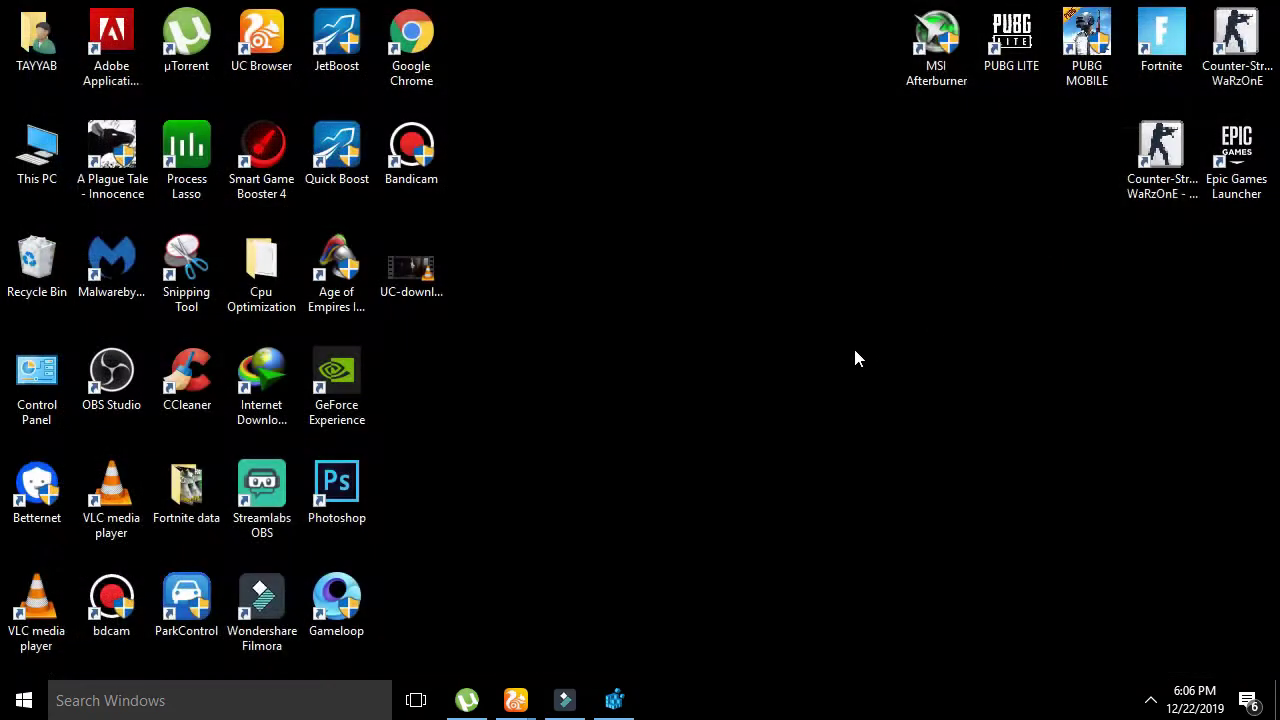
Open the Windows Prefetch folder by running the command prefetch
left_click(24, 700)
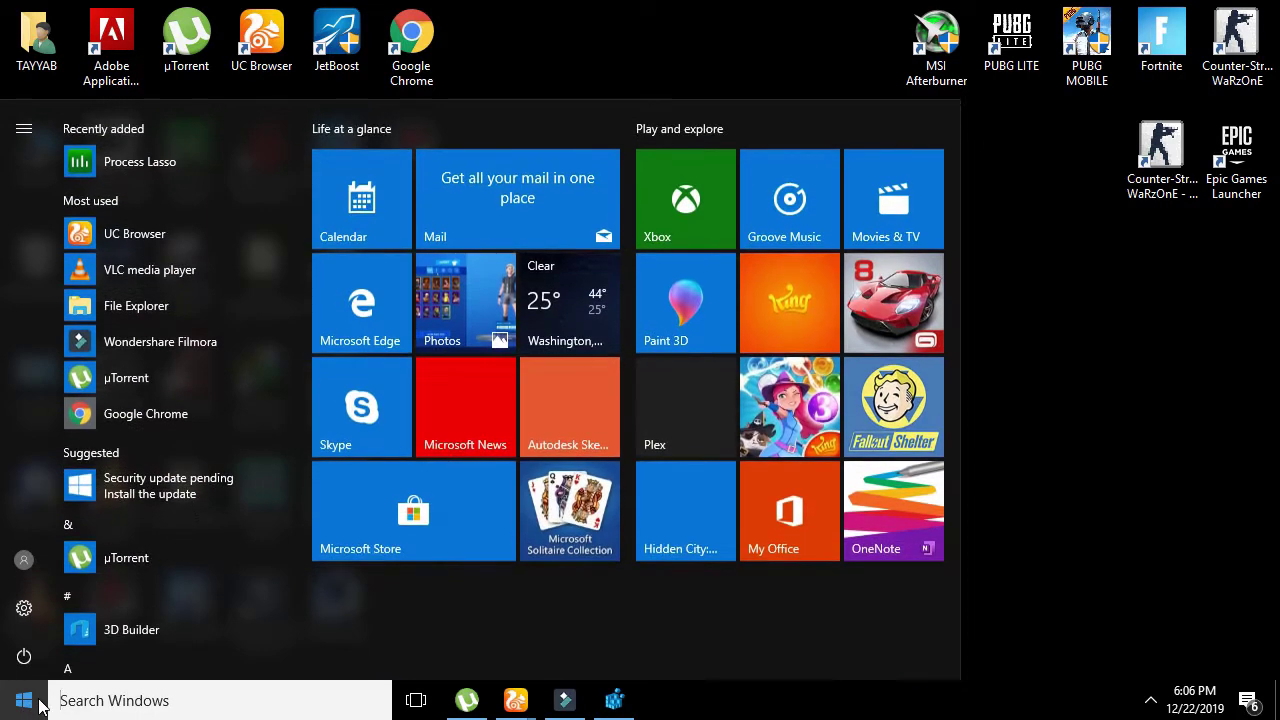
left_click(996, 402)
key("super+r")
key("BackSpace")
type("PR")
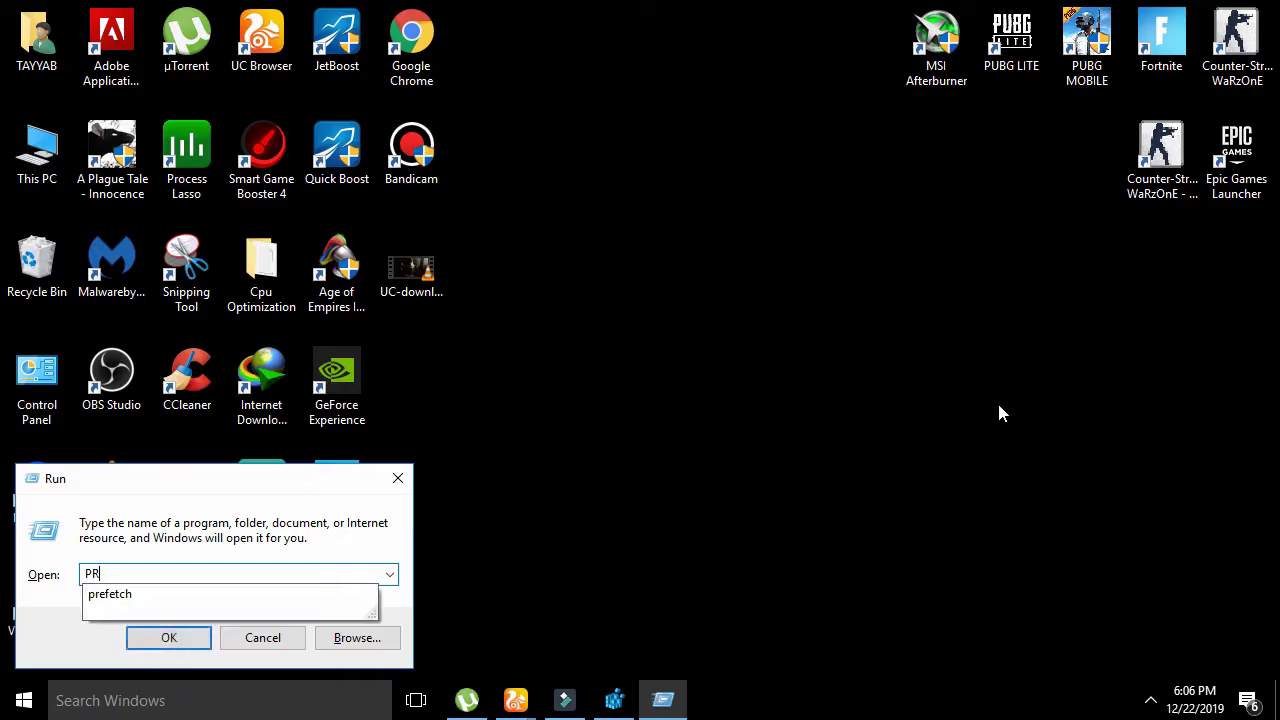
key("Down")
key("Return")
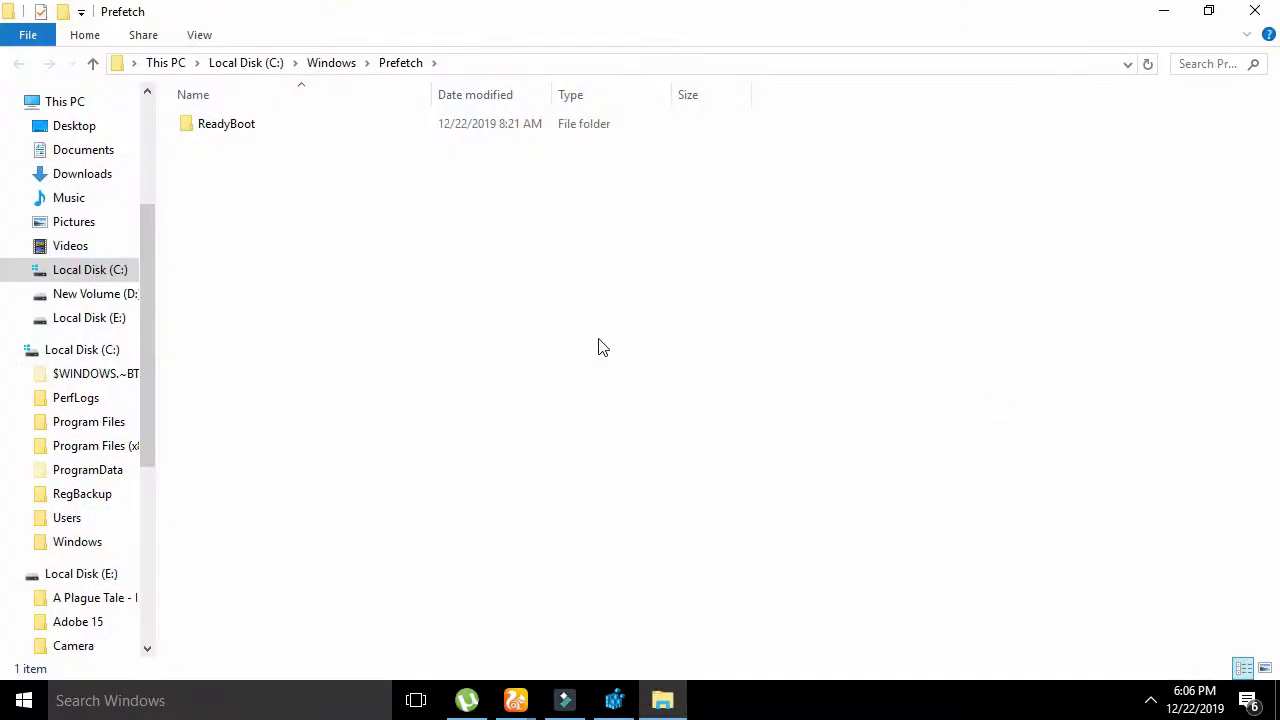
Try to delete the ReadyBoot folder from Prefetch with administrator permission
right_click(308, 131)
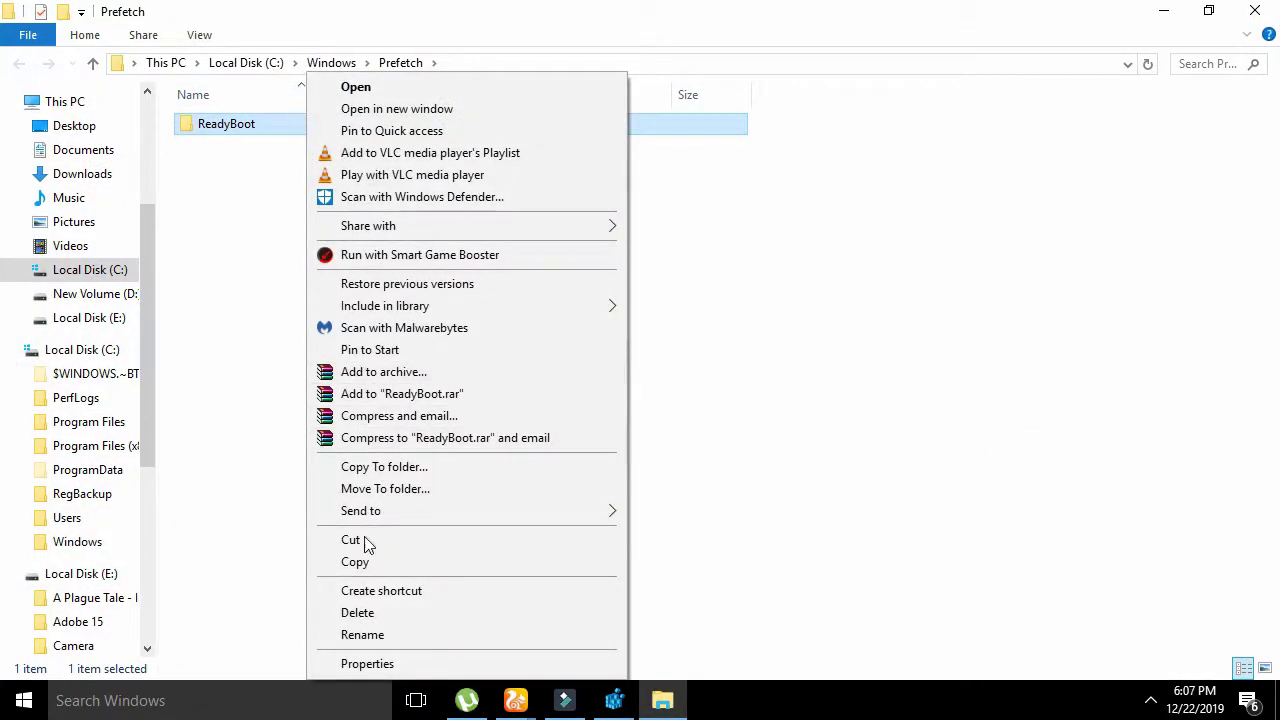
left_click(414, 611)
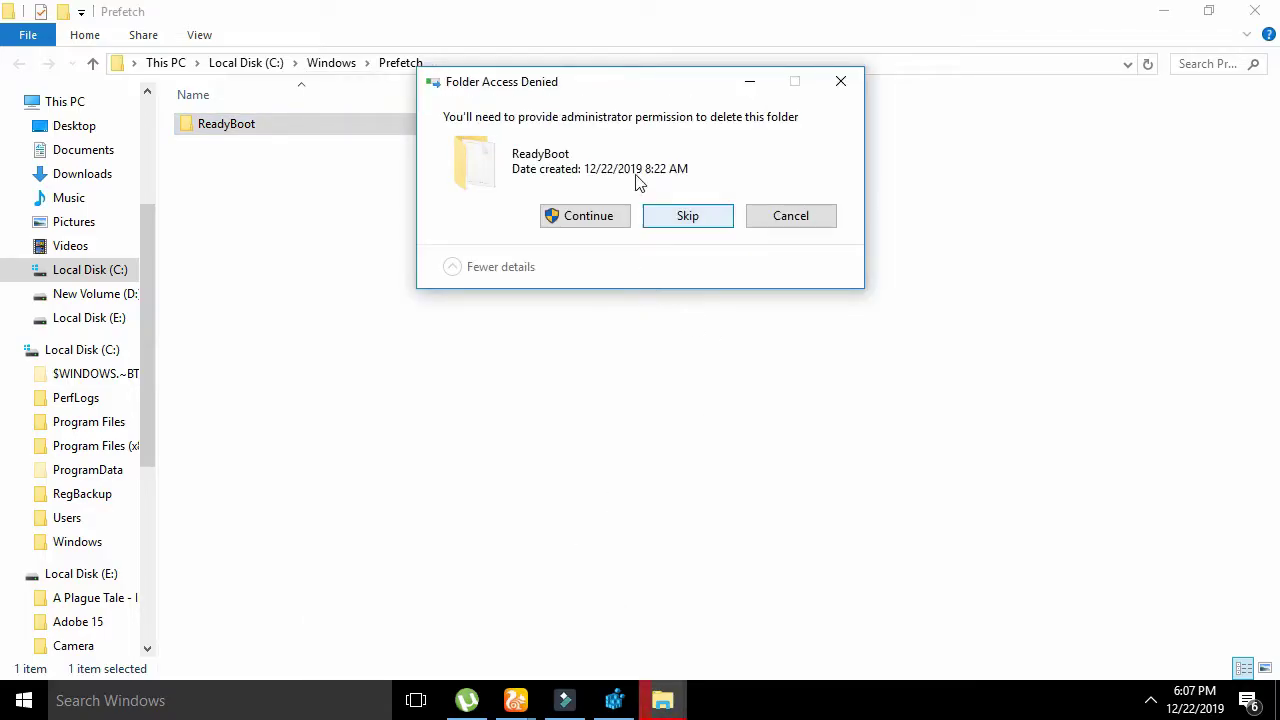
left_click(568, 219)
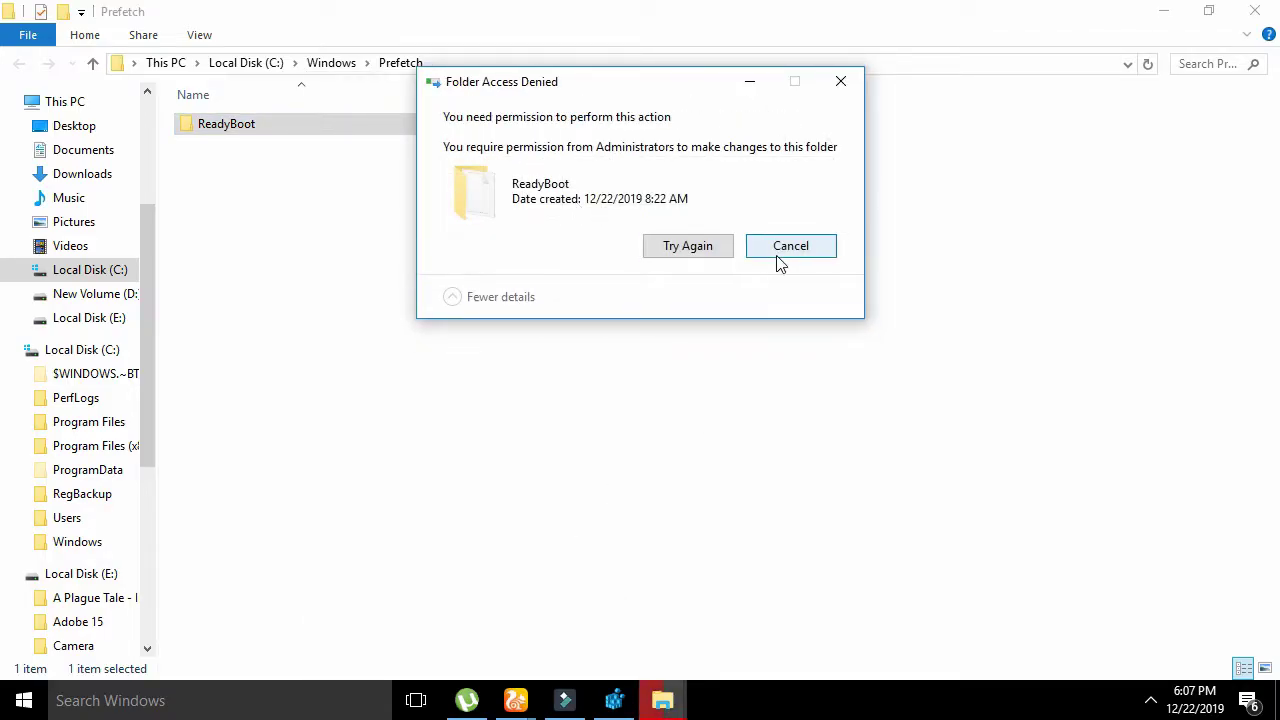
left_click(779, 262)
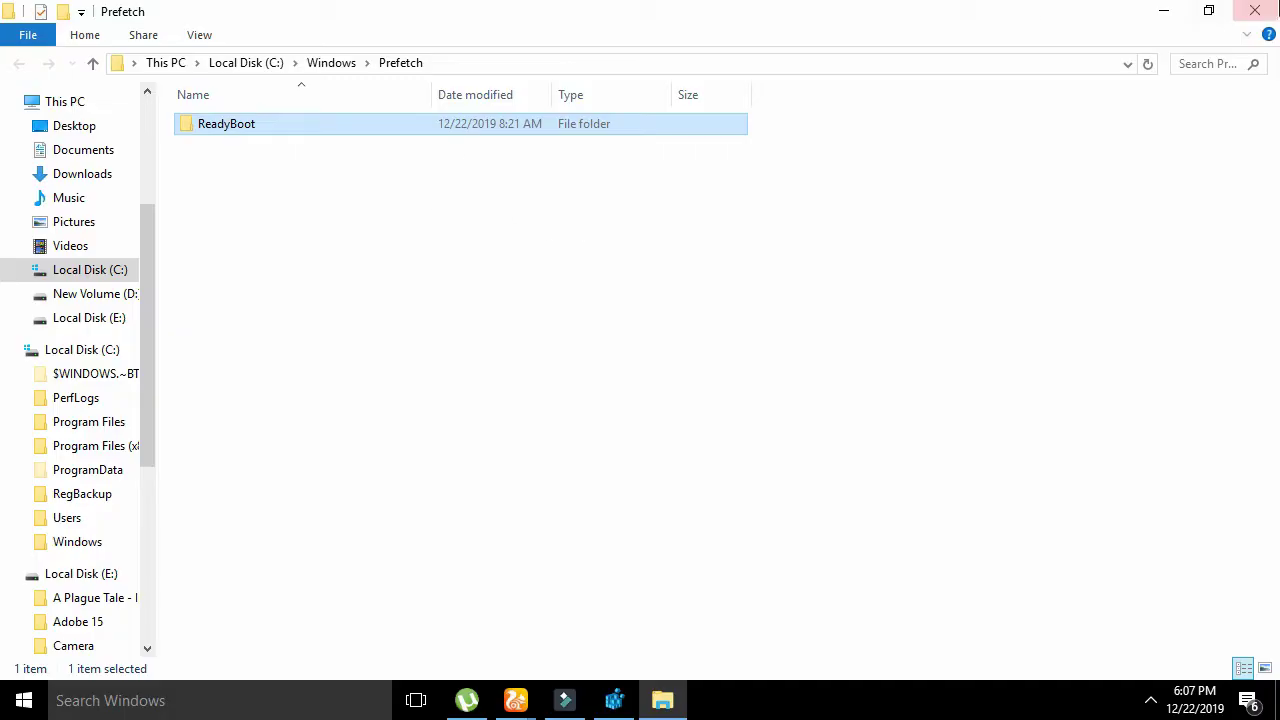
Close the Prefetch folder and refresh the desktop
left_click(1255, 10)
right_click(622, 316)
left_click(697, 375)
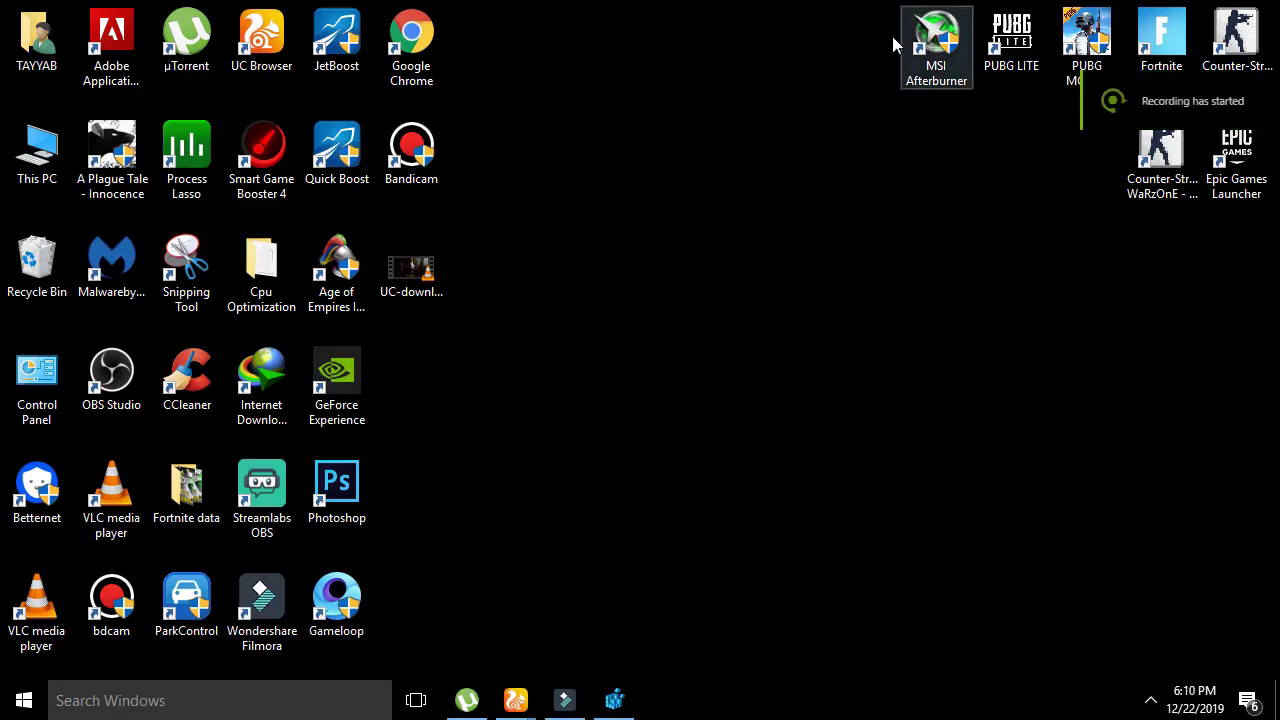
right_click(732, 113)
left_click(802, 174)
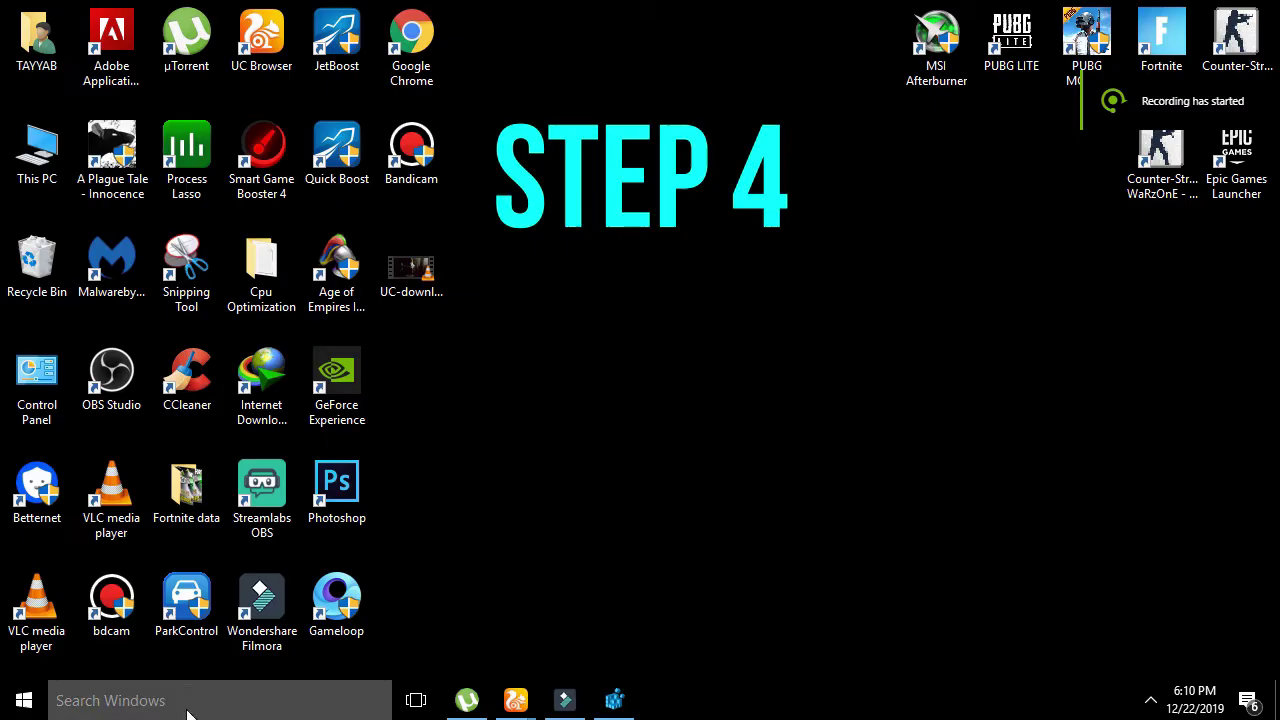
Search Windows for Edit power plan and go from its plan settings to the Power Options overview
left_click(197, 688)
type("EDIT")
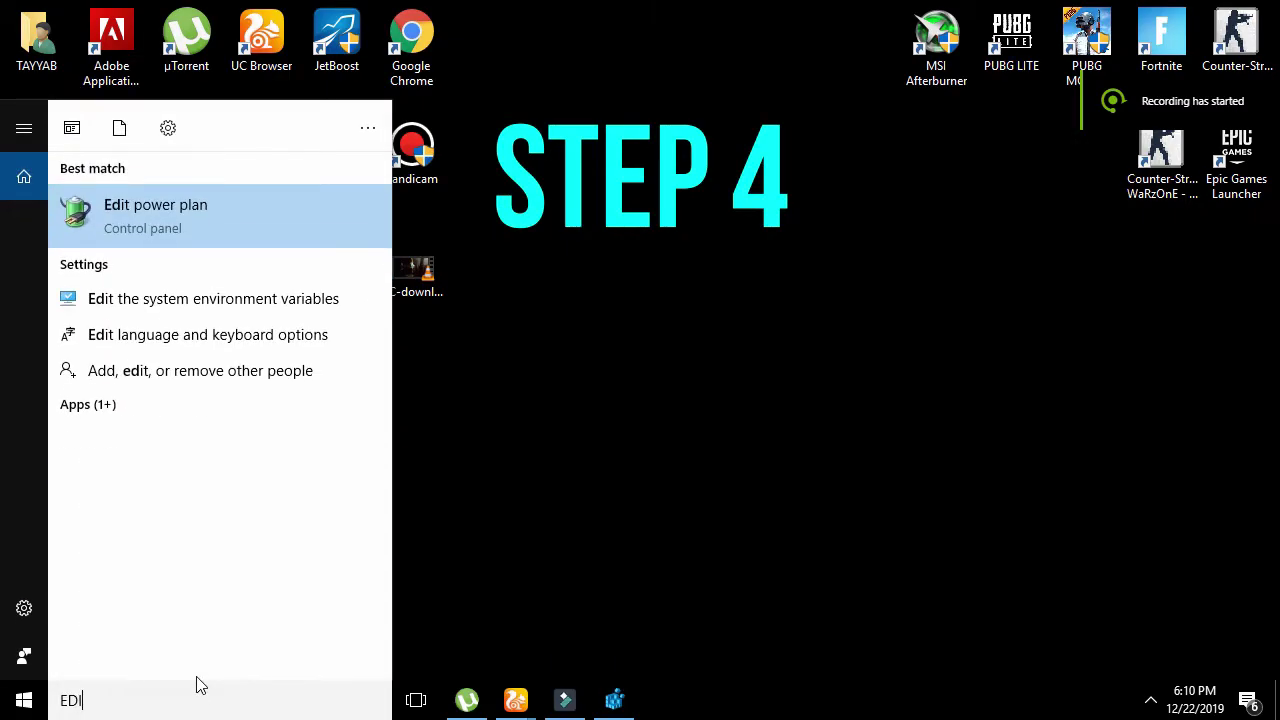
left_click(210, 205)
left_click_drag(577, 50, 656, 46)
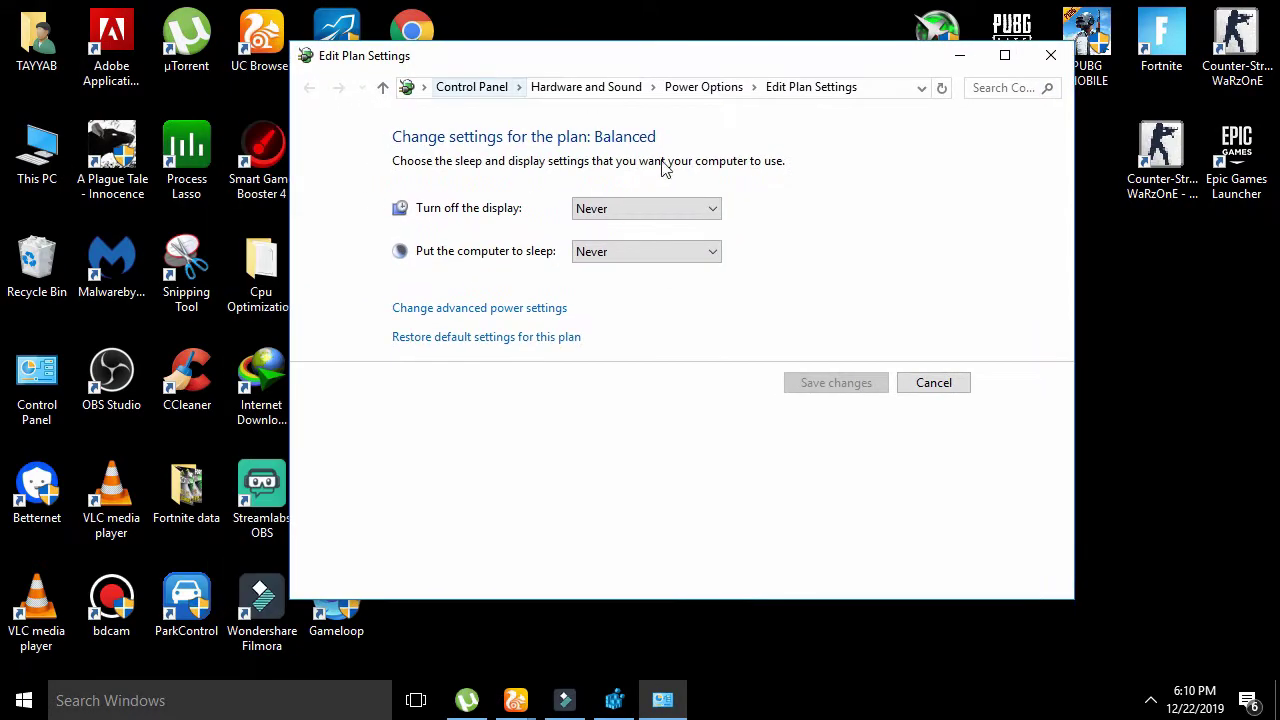
left_click(470, 88)
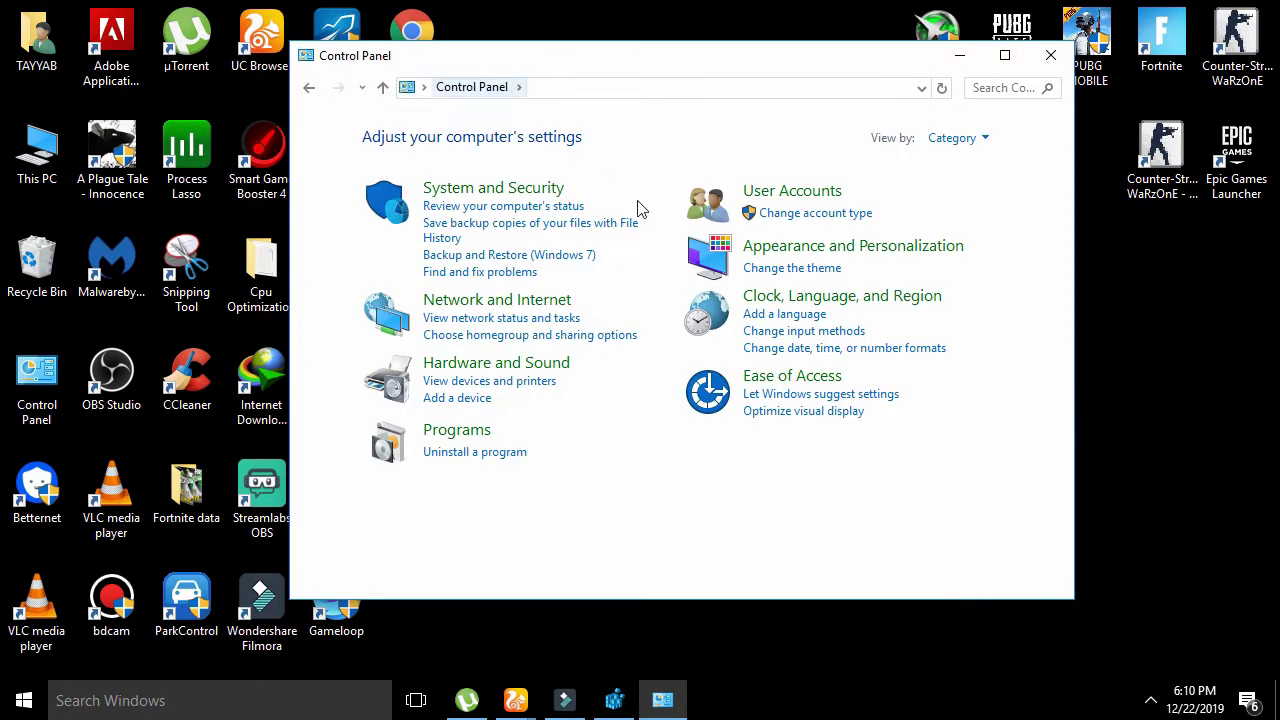
left_click(312, 89)
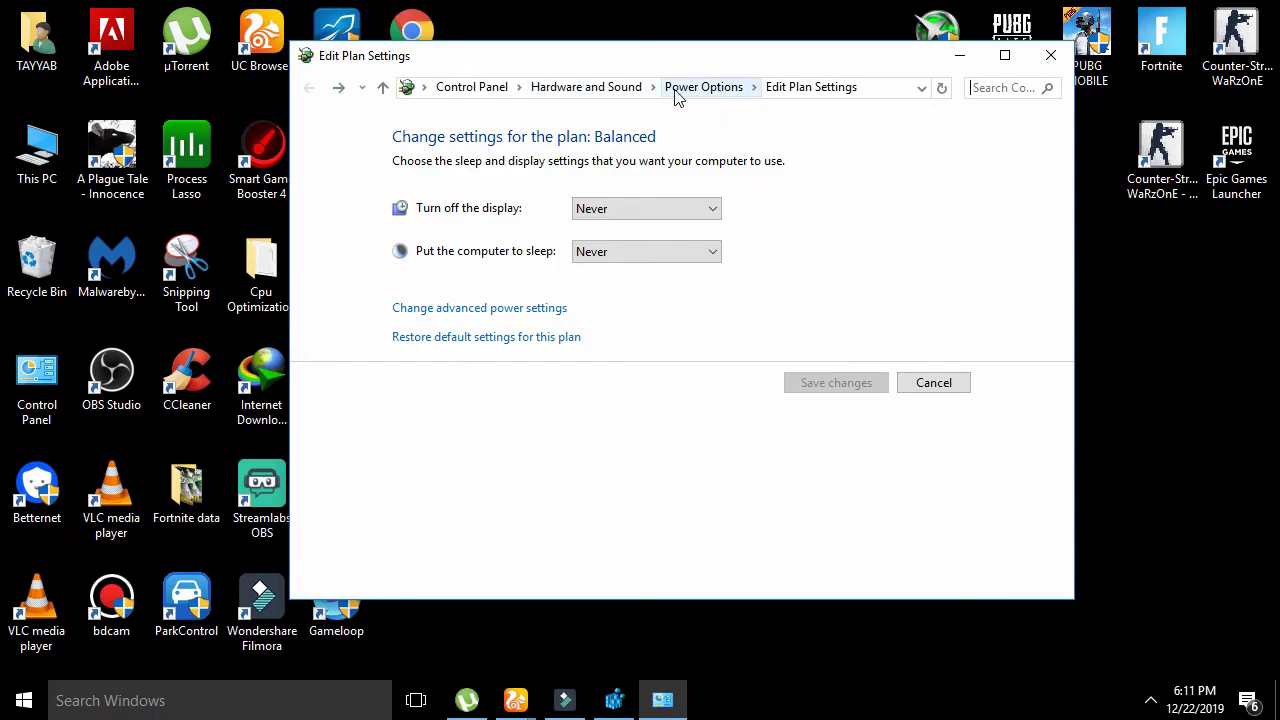
left_click(704, 88)
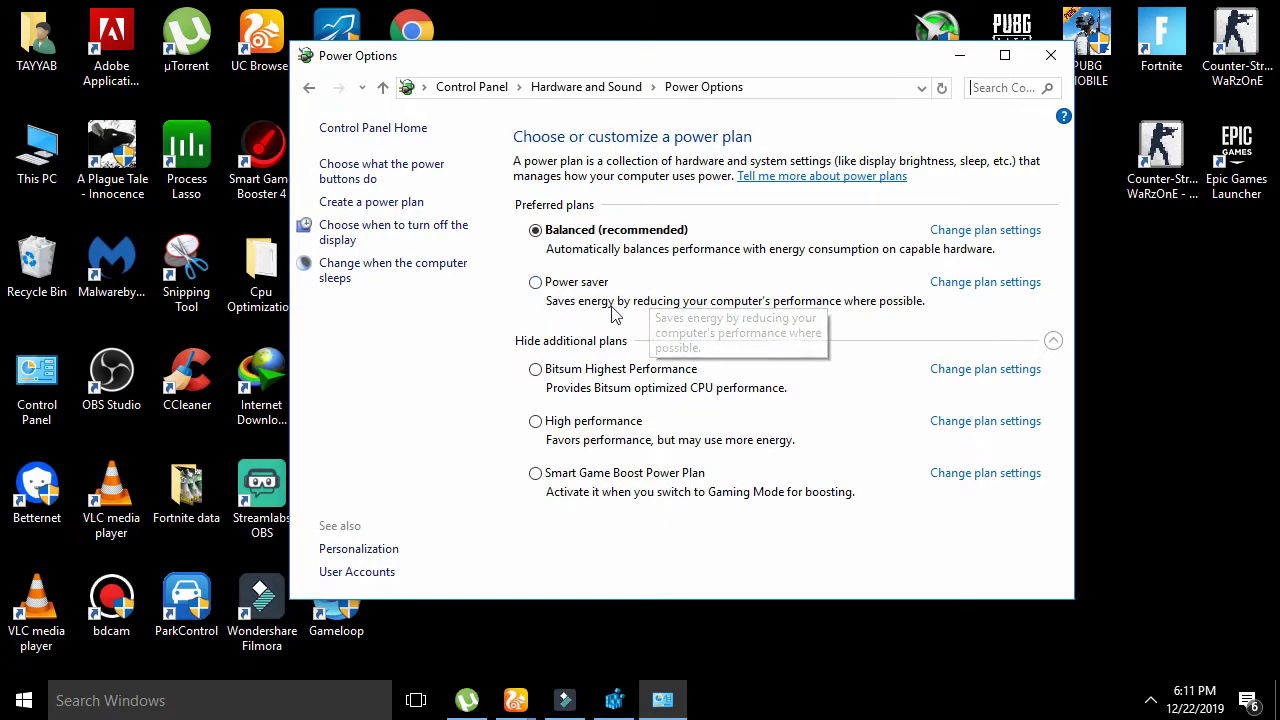
Activate the Power saver plan, close Power Options and refresh the desktop
left_click(536, 284)
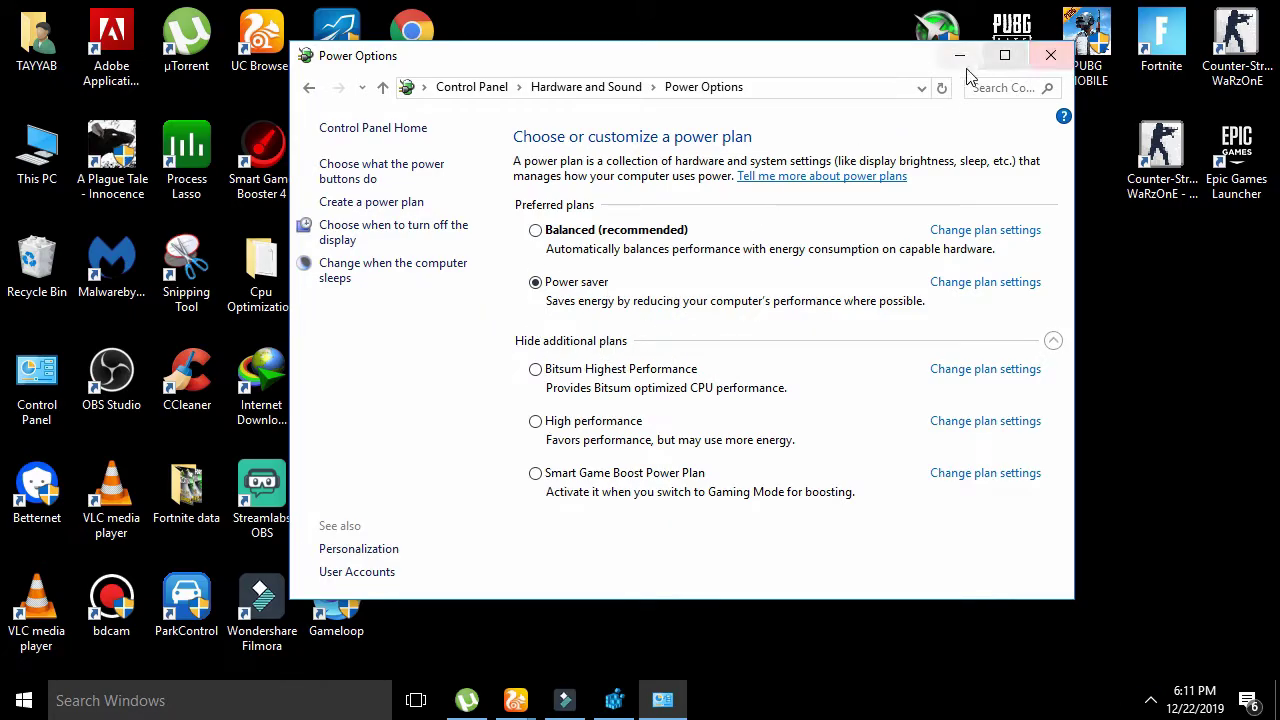
left_click(1045, 55)
right_click(690, 264)
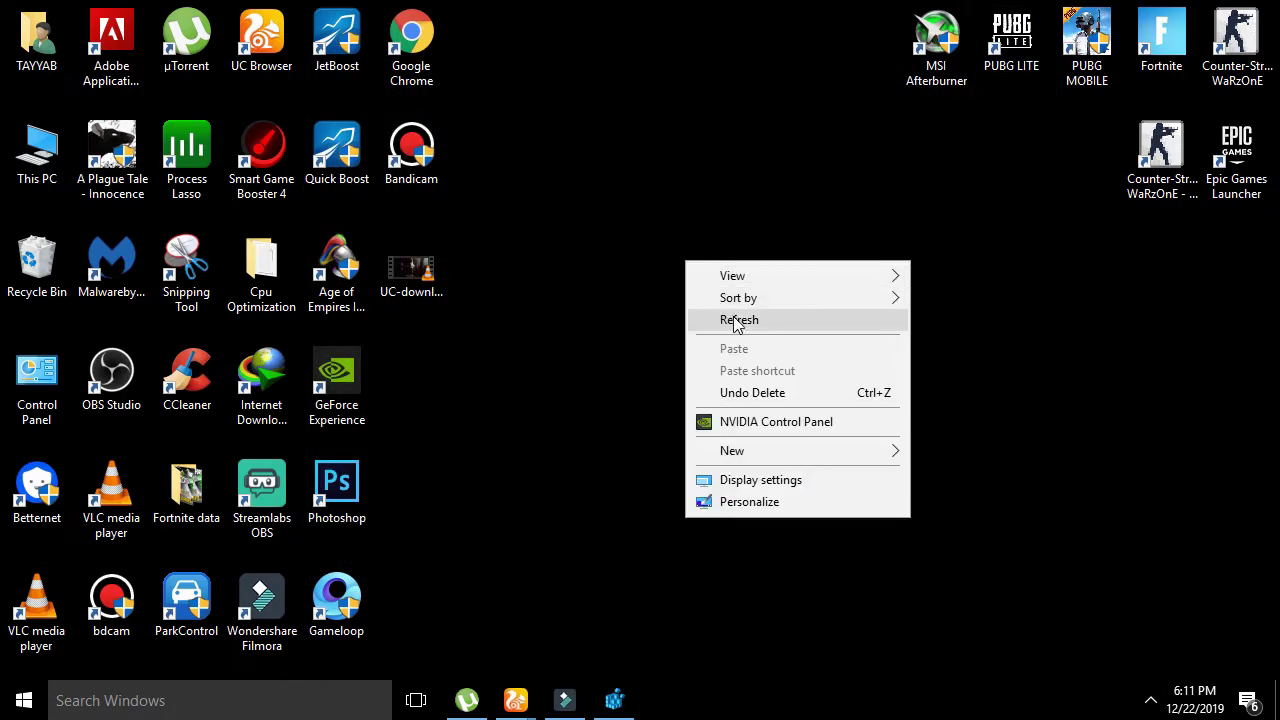
left_click(739, 318)
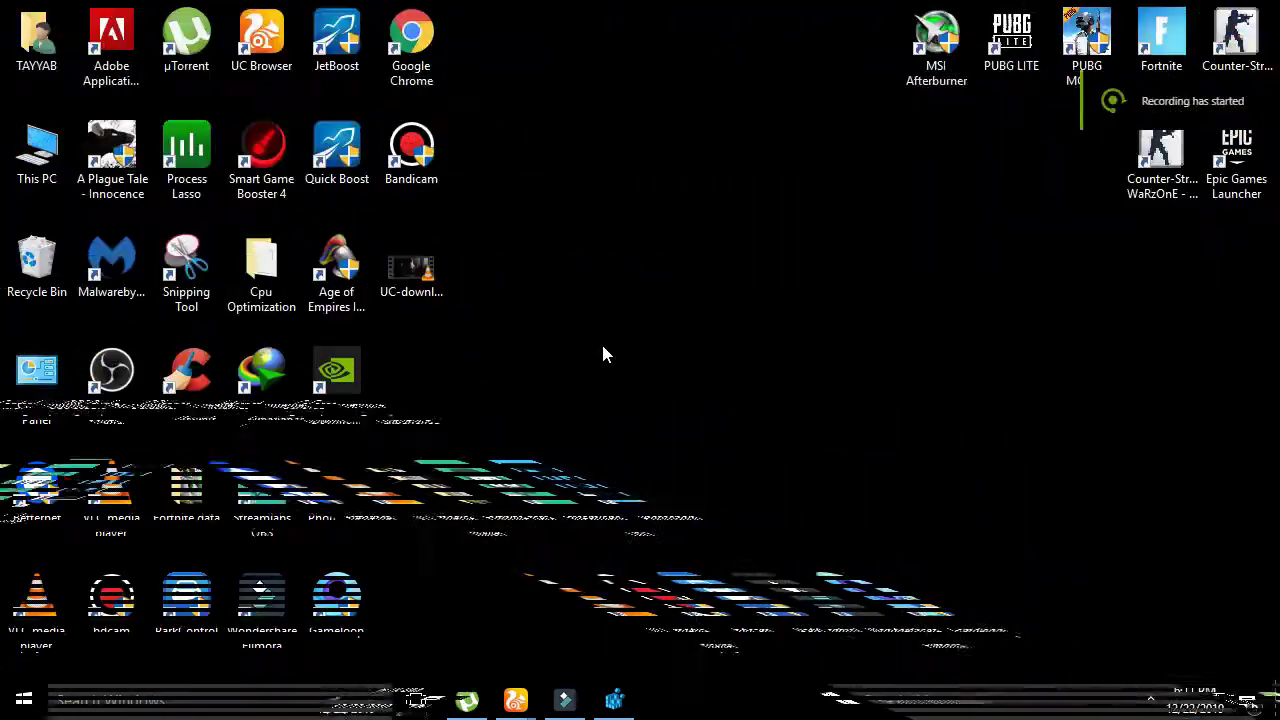
Open Task Manager and show its list of services
right_click(651, 313)
left_click(707, 378)
right_click(795, 700)
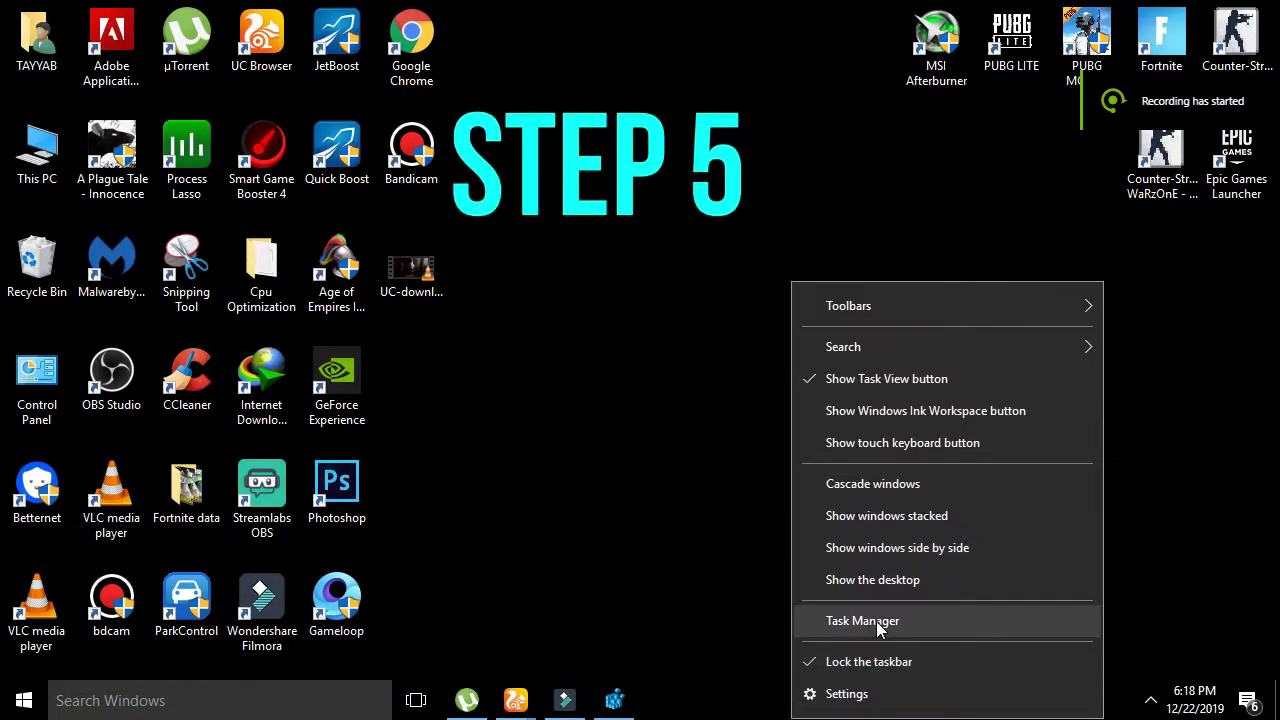
left_click(862, 621)
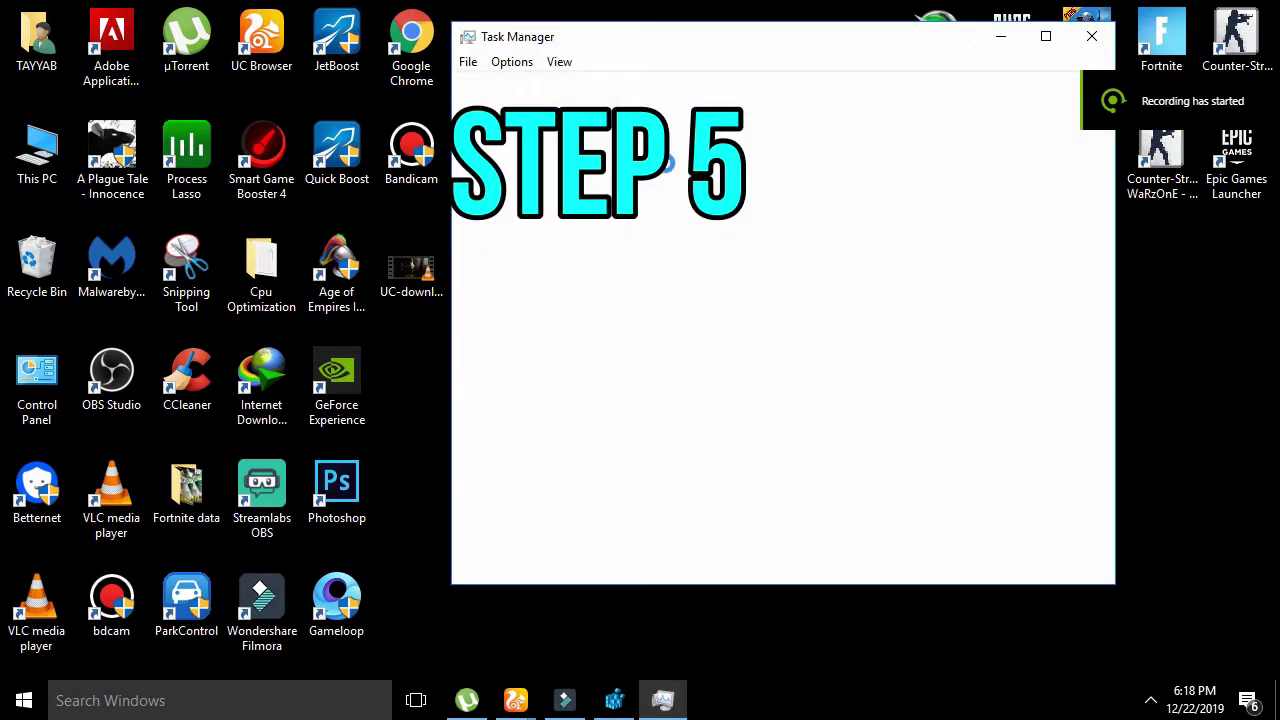
left_click(837, 87)
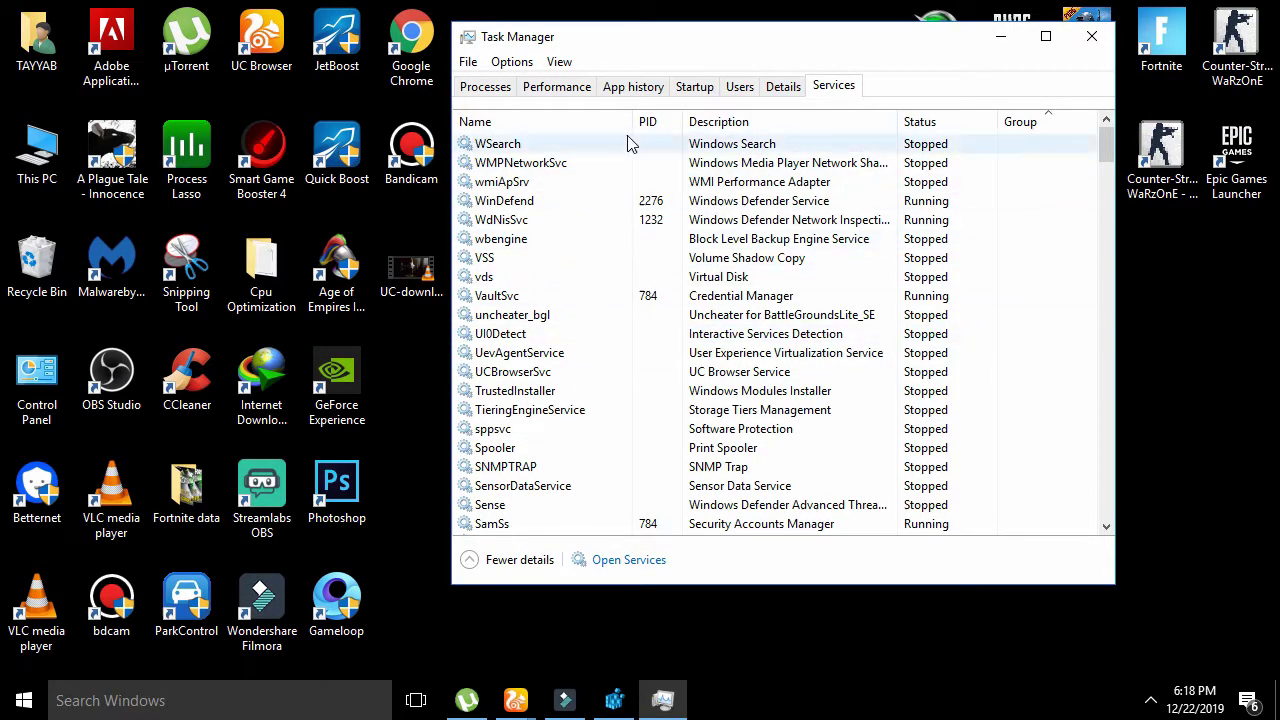
Find the RemoteRegistry service in Task Manager and open the Services console from it
scroll(746, 208, "down", 8)
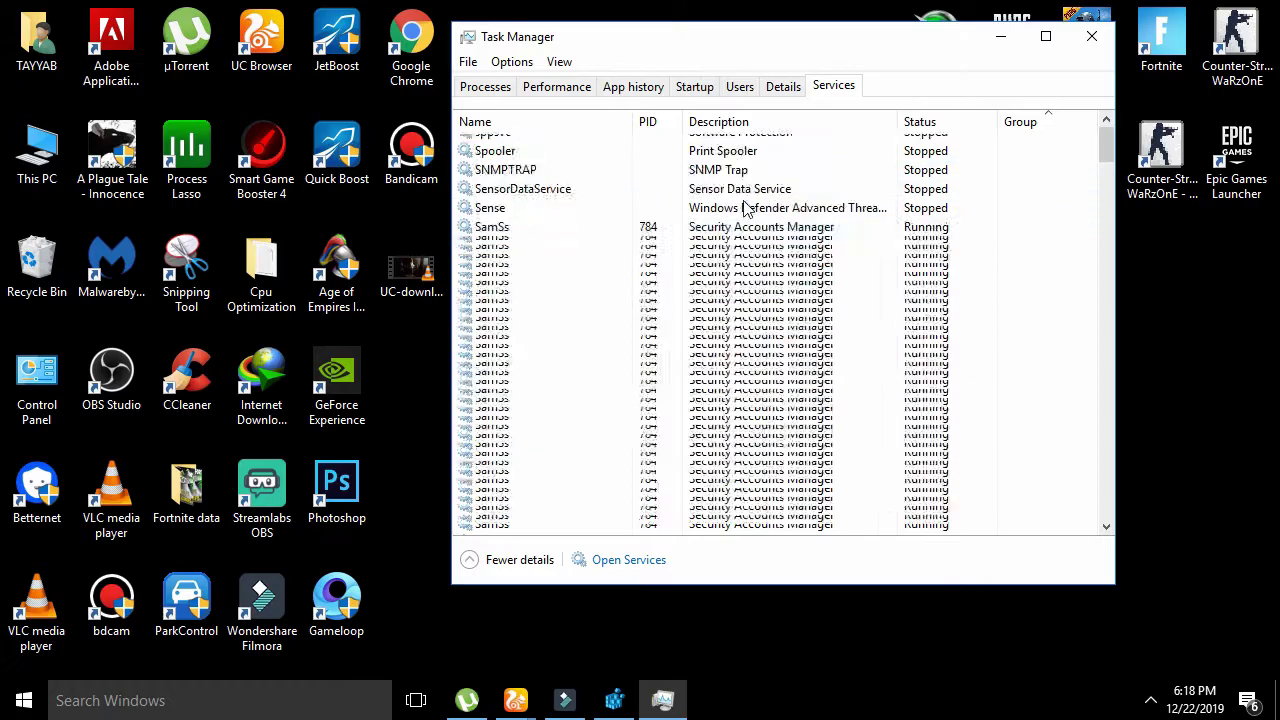
left_click(745, 200)
scroll(745, 200, "down", 1)
scroll(745, 200, "down", 10)
left_click(565, 145)
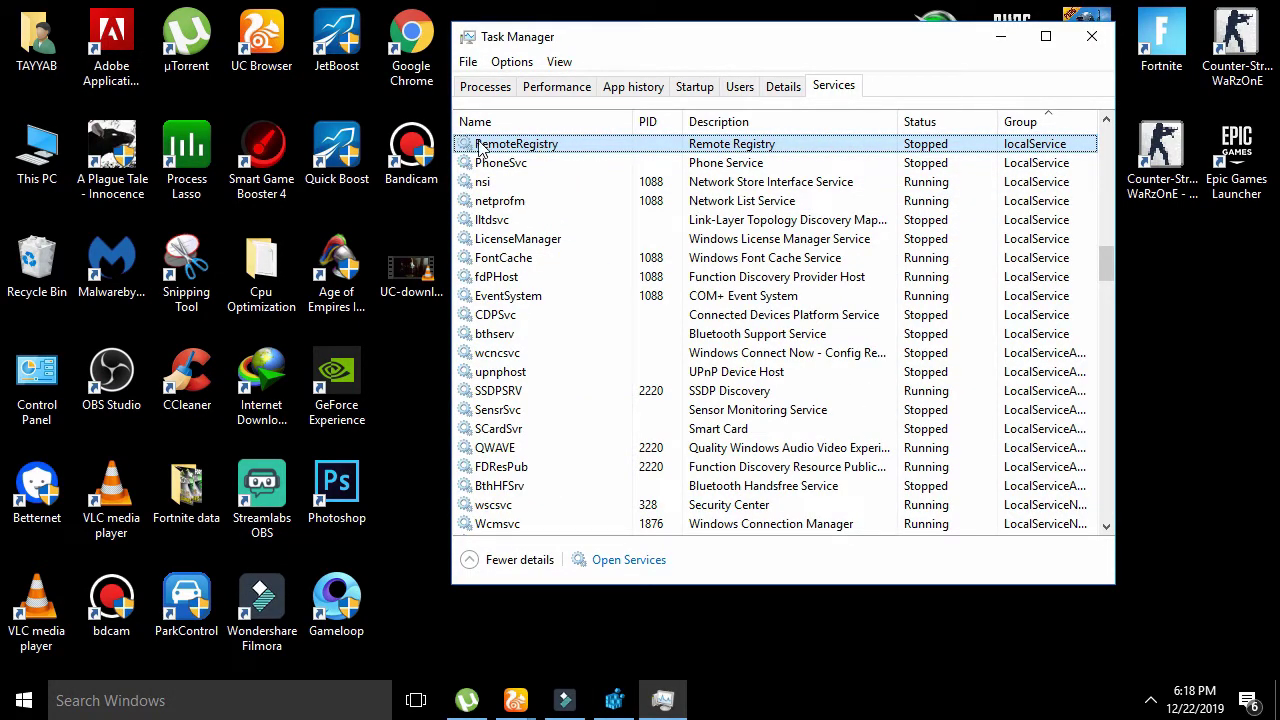
right_click(608, 148)
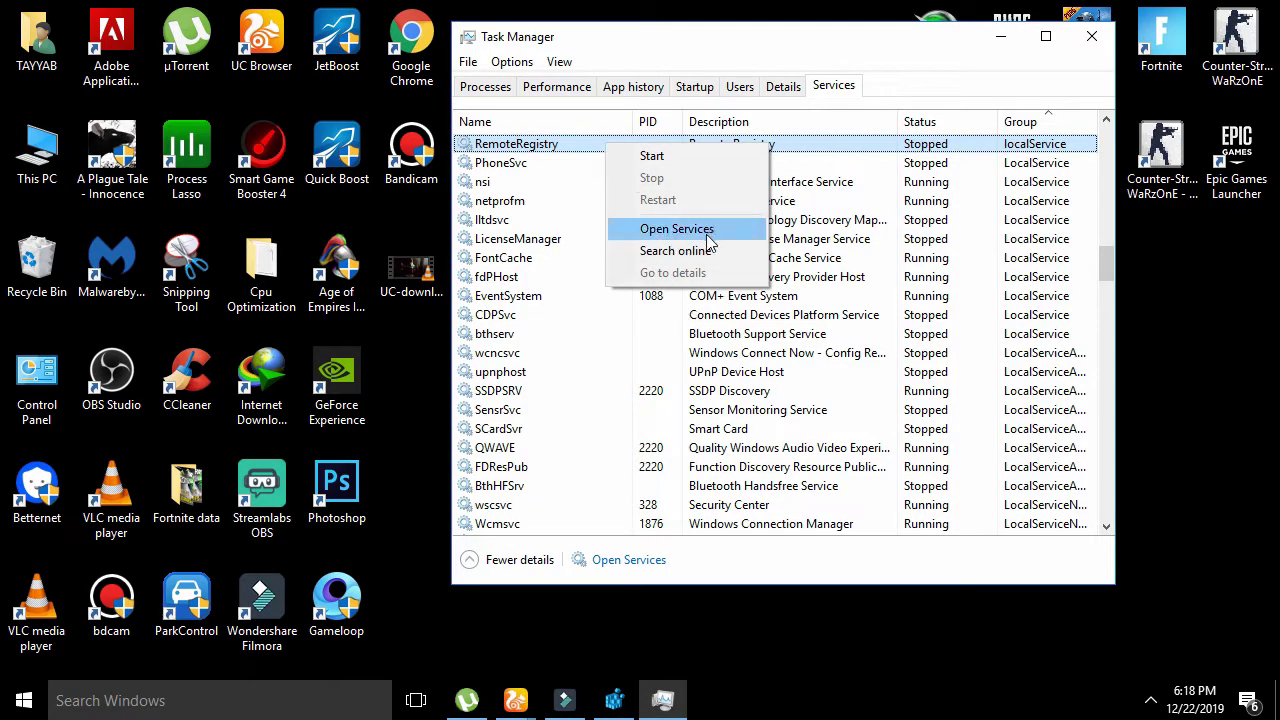
left_click(676, 230)
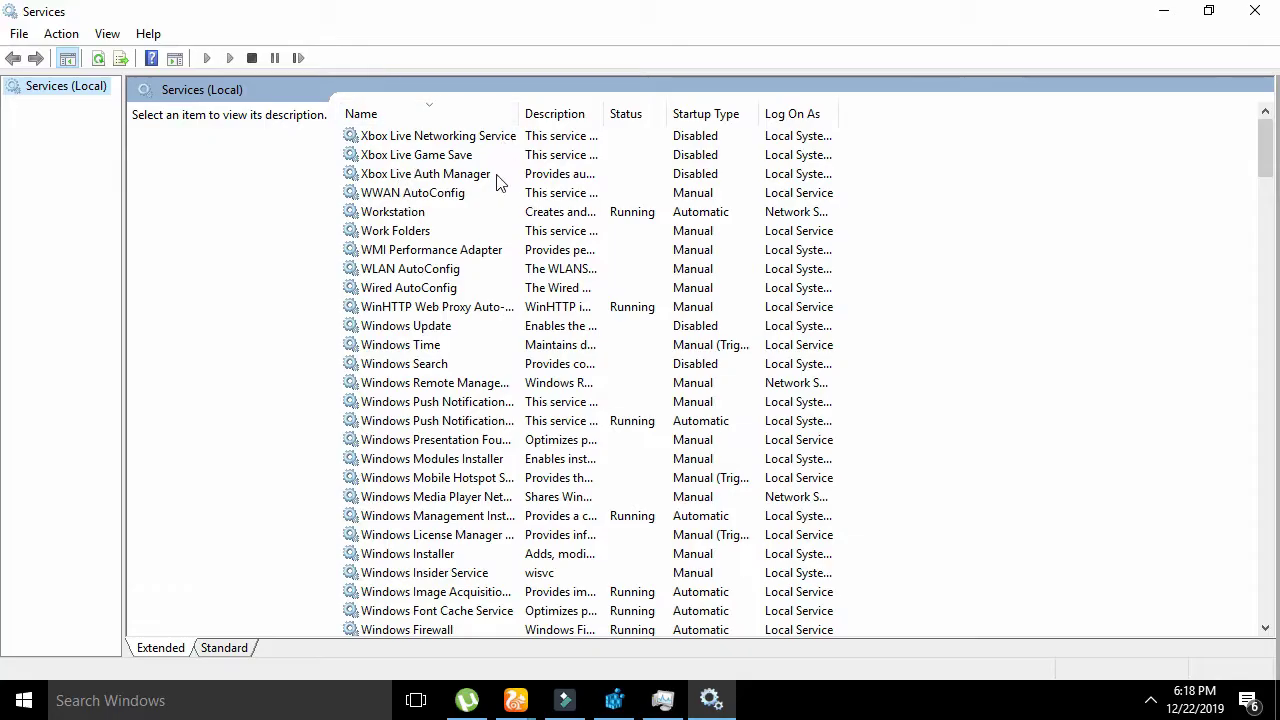
Locate the Remote Registry service in the Services console and open its properties
left_click(496, 192)
key("r")
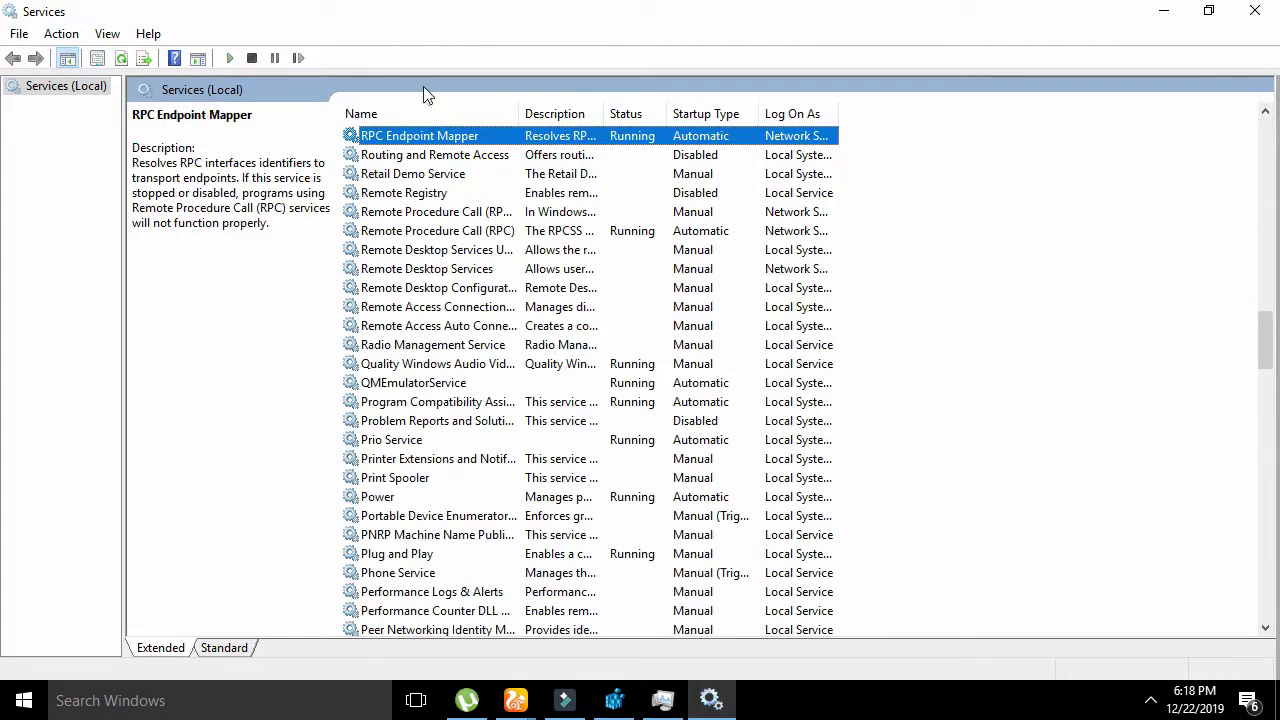
key("r")
key("r")
key("r")
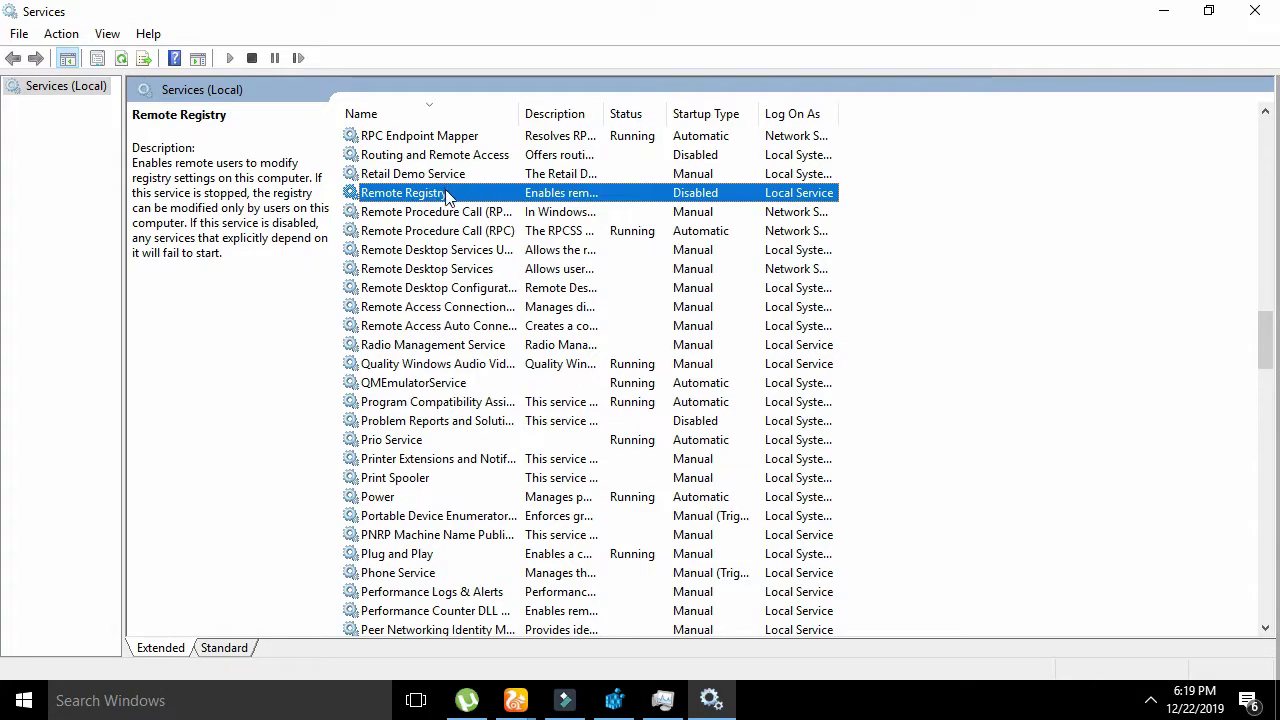
right_click(447, 196)
left_click(525, 374)
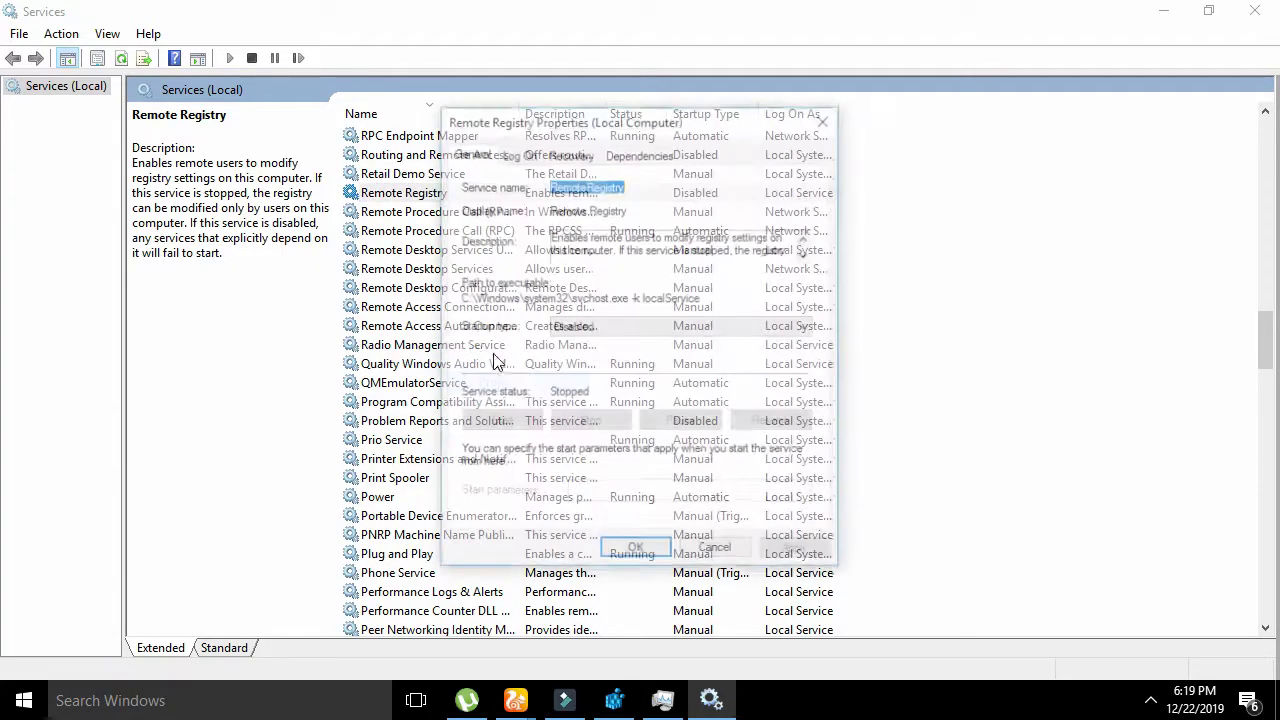
Set the Remote Registry service's startup type to Disabled, apply the change and close its properties
left_click(681, 334)
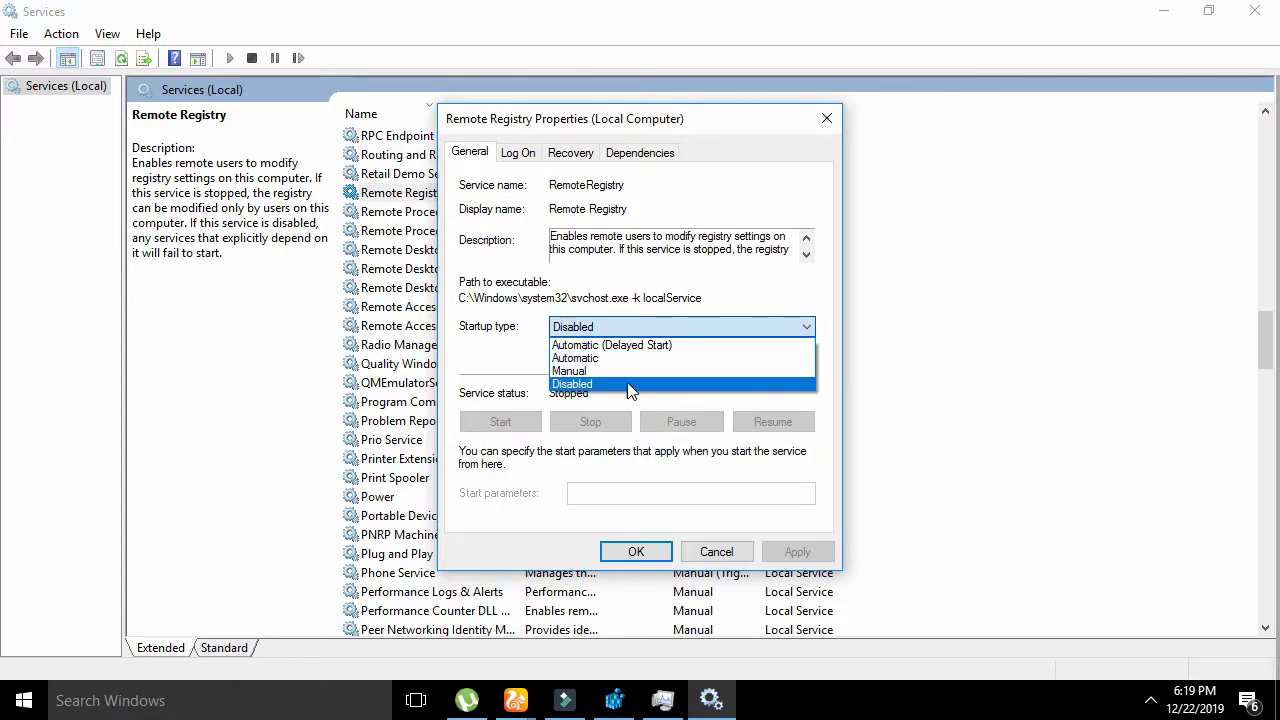
left_click(591, 385)
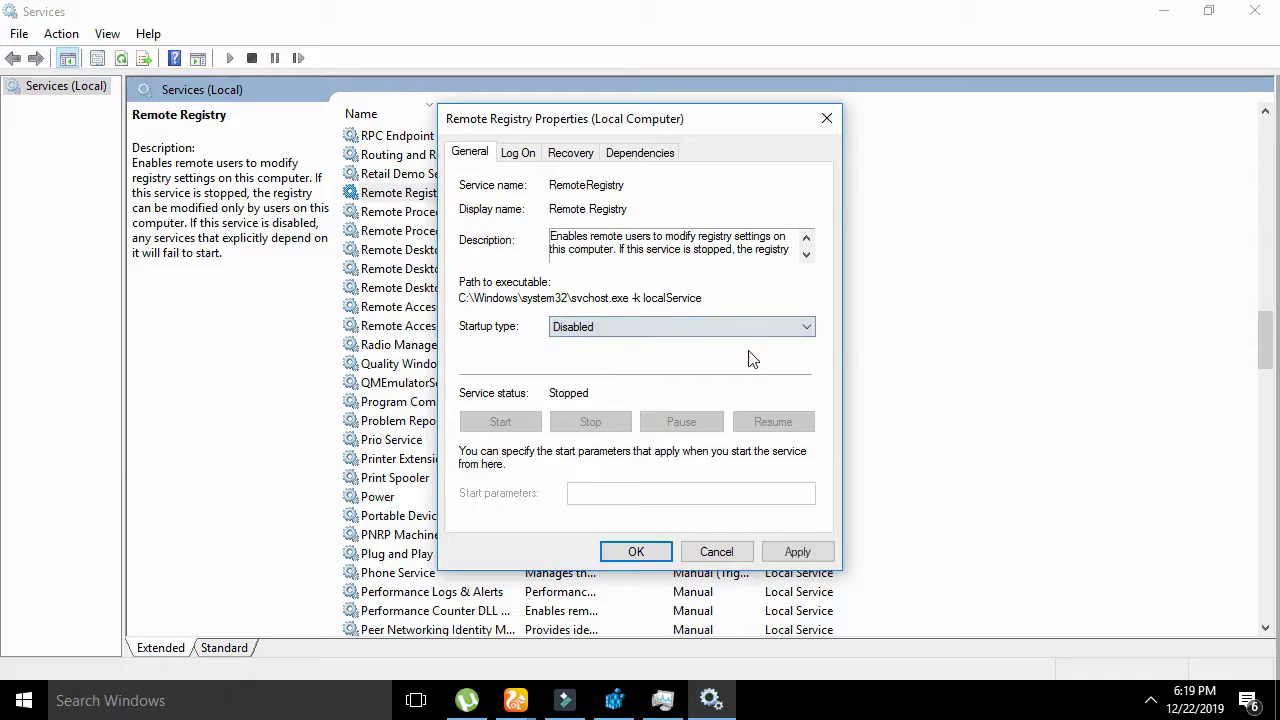
left_click(798, 552)
left_click(636, 552)
Show the desktop and refresh it
right_click(800, 700)
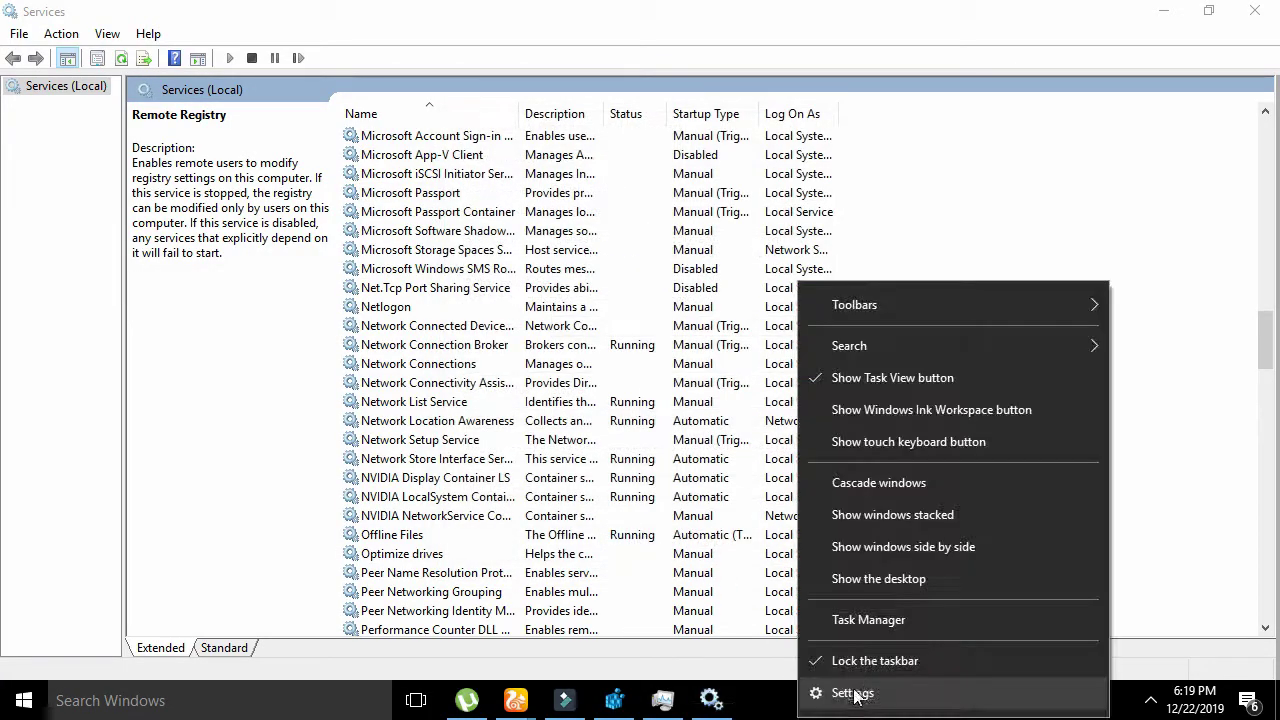
left_click(905, 579)
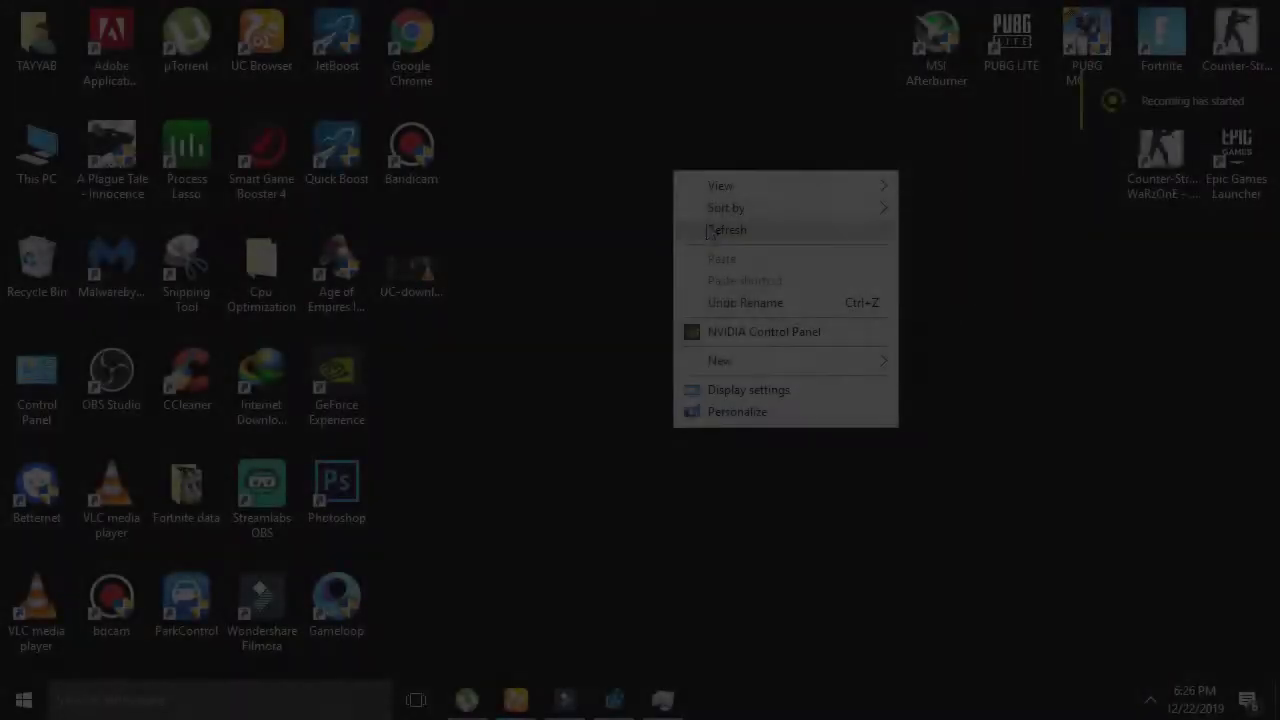
left_click(709, 232)
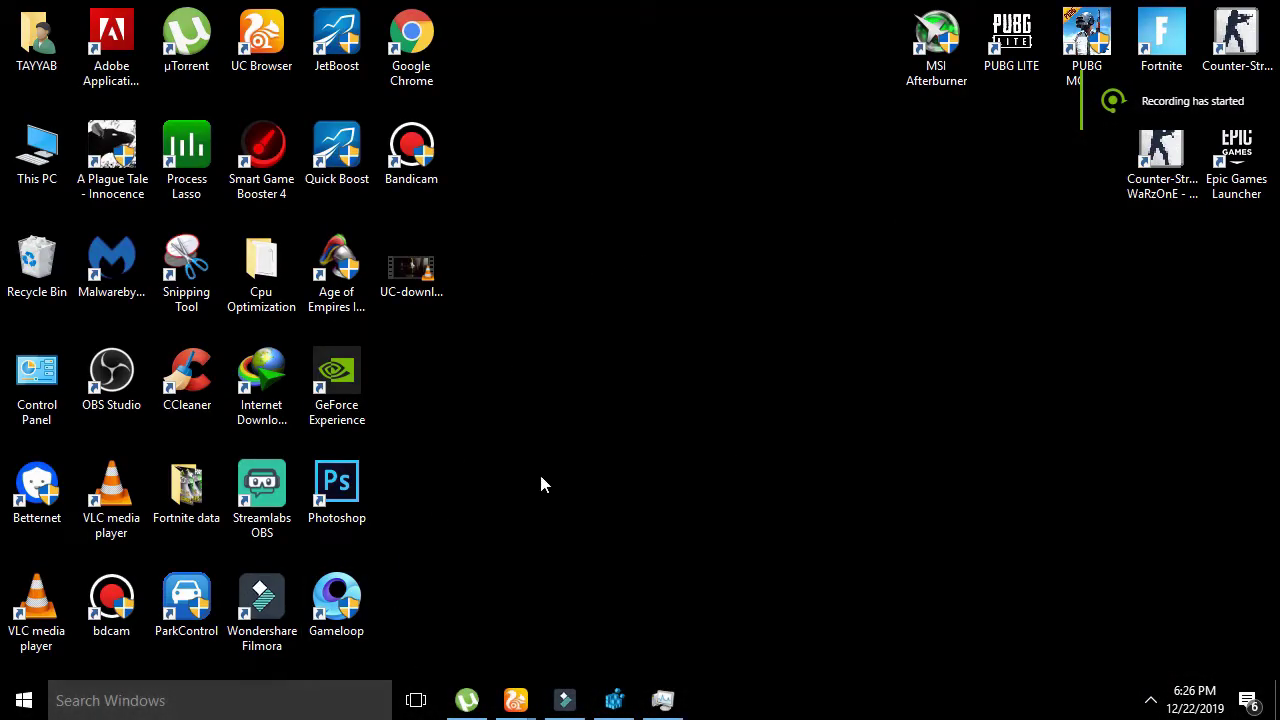
Open the System category of Windows Settings and review the notification options under Notifications & actions
left_click(243, 700)
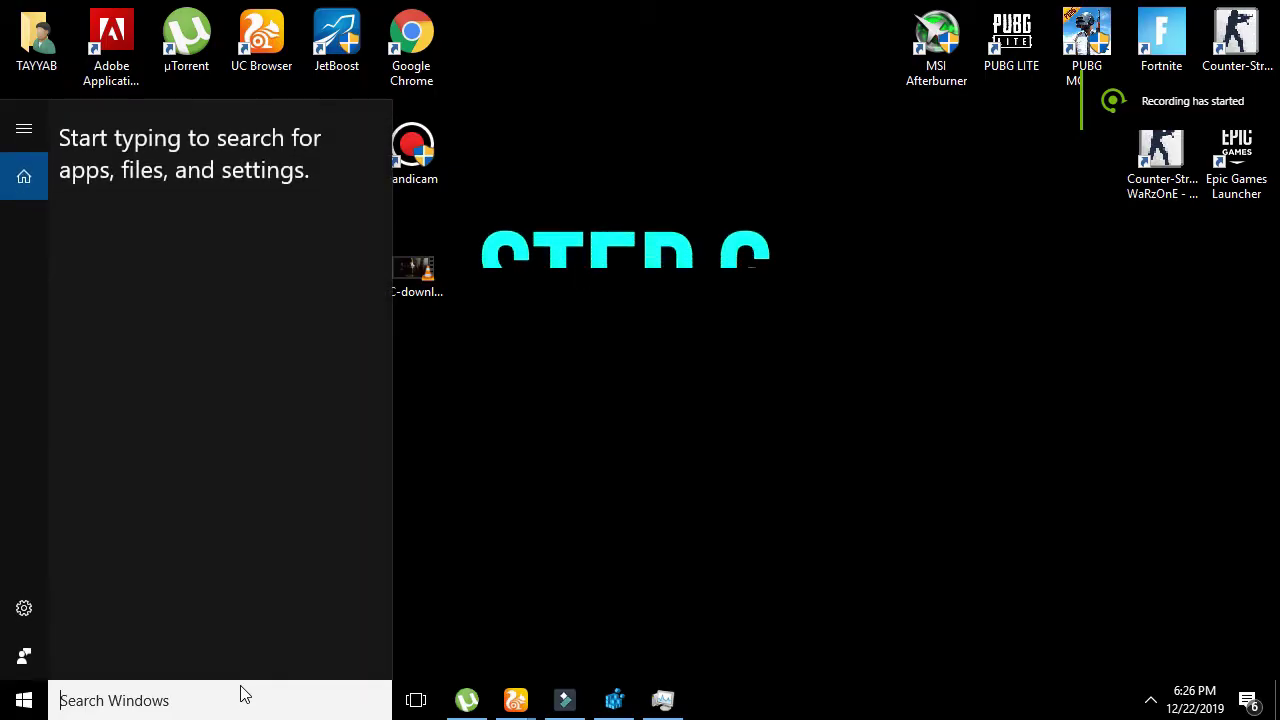
type("SETT")
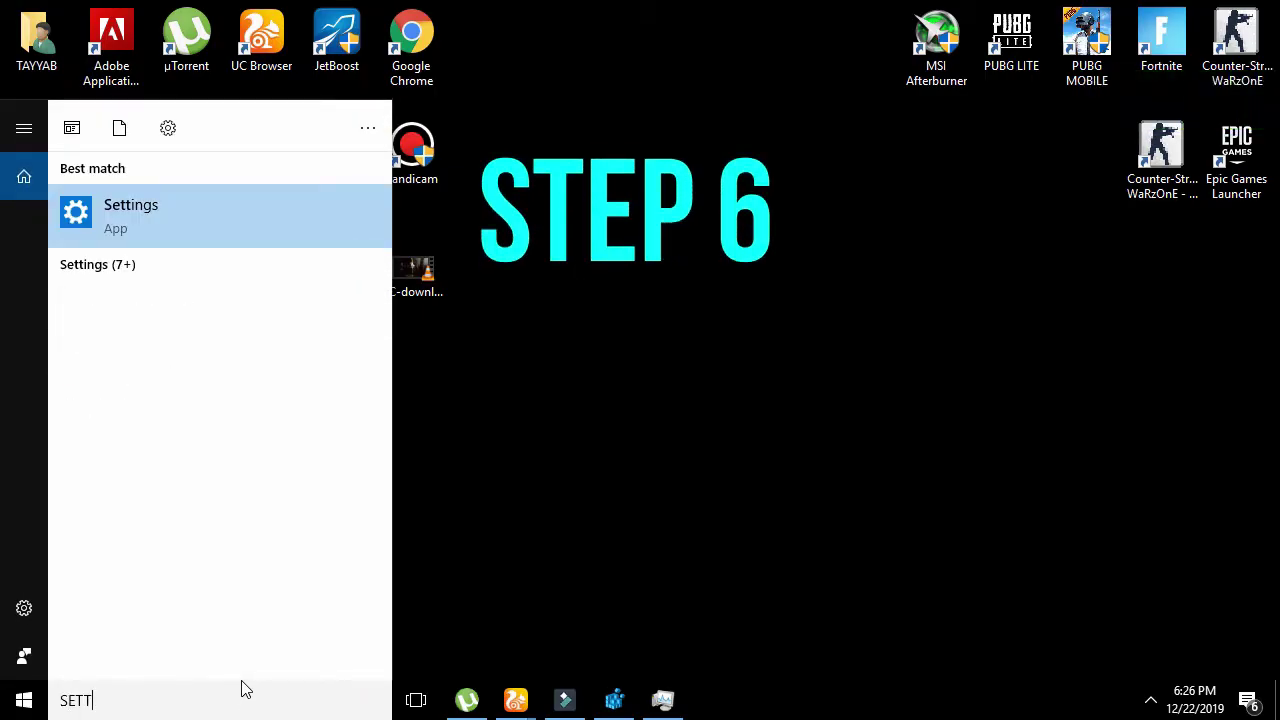
key("Return")
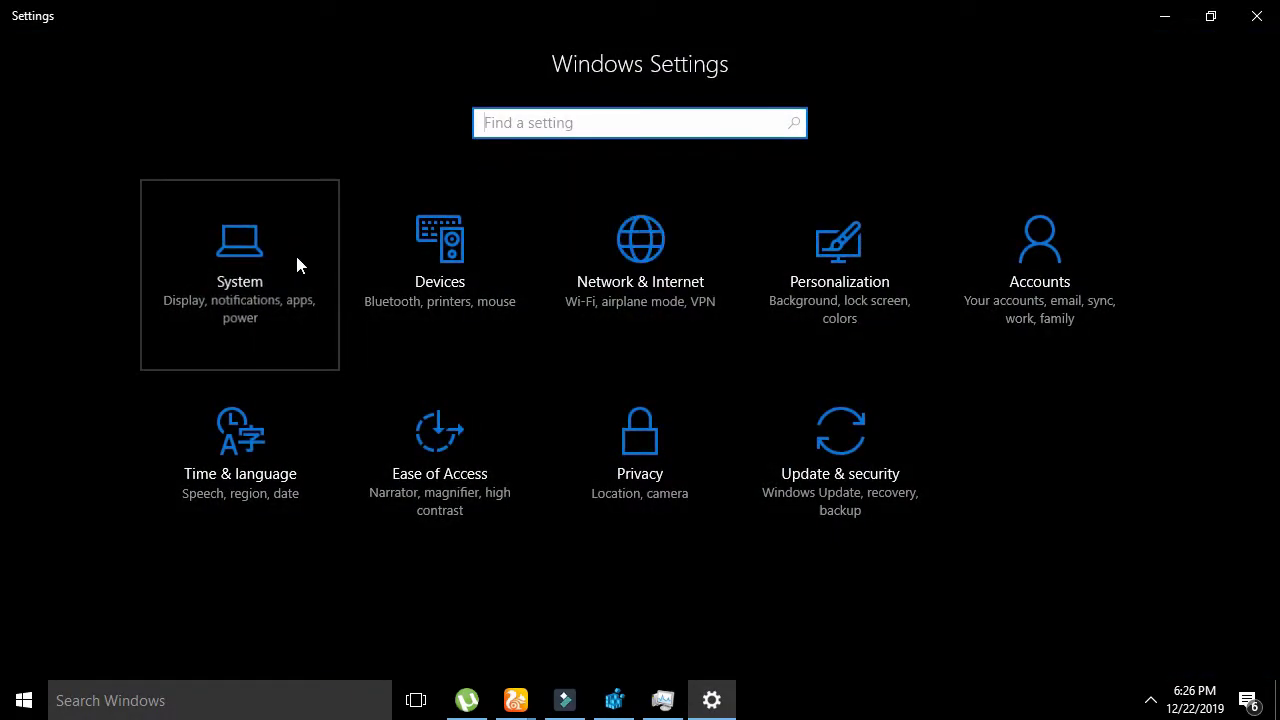
left_click(297, 265)
left_click(297, 262)
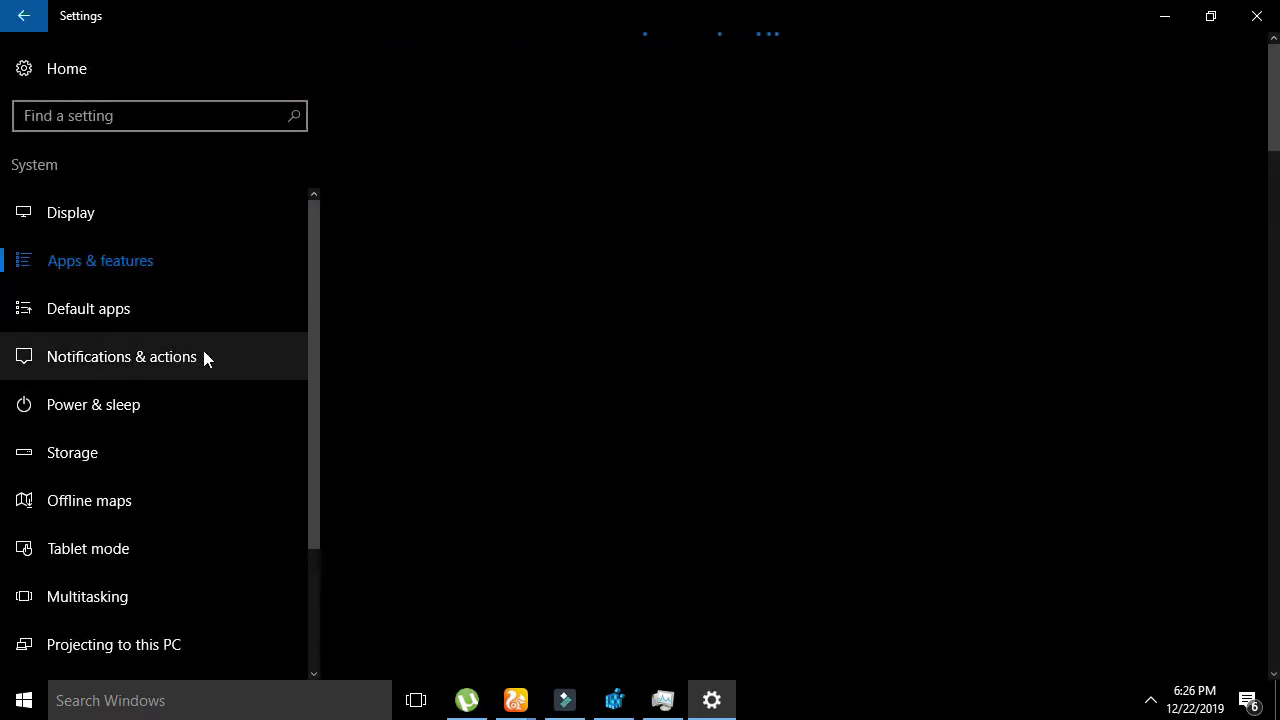
left_click(161, 360)
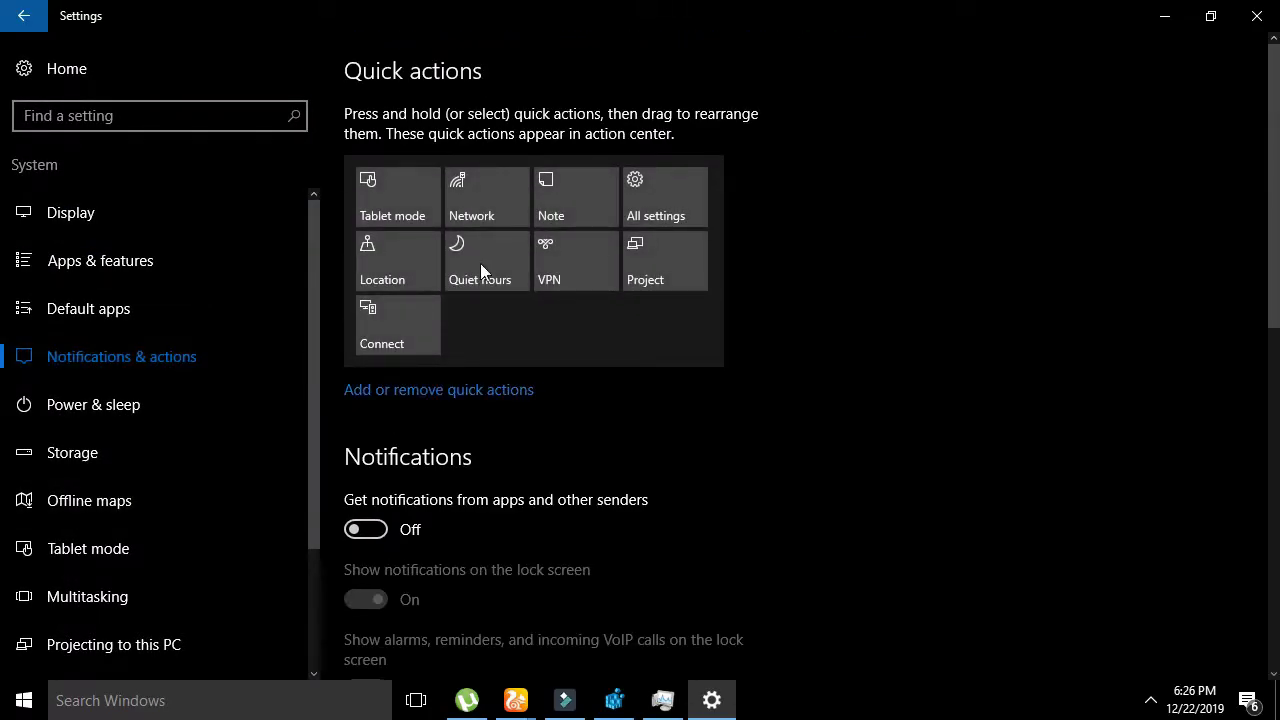
scroll(776, 483, "down", 4)
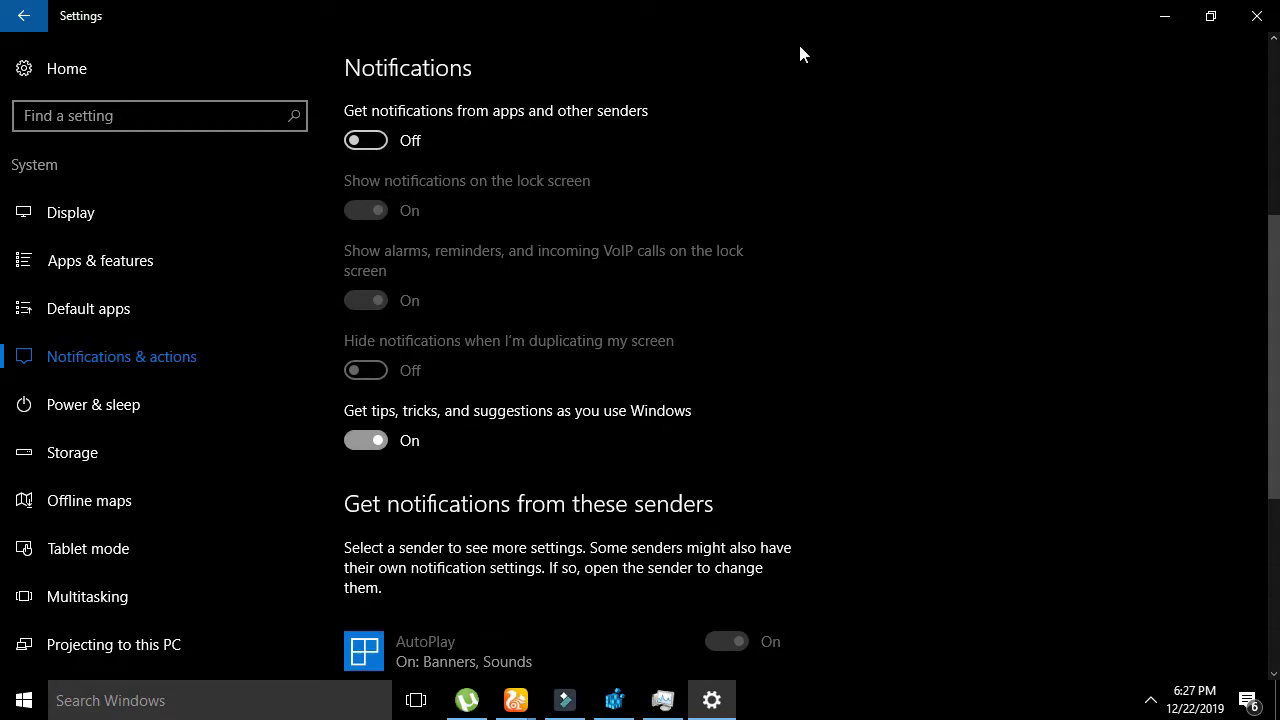
Close the Settings window and refresh the desktop
left_click(1256, 16)
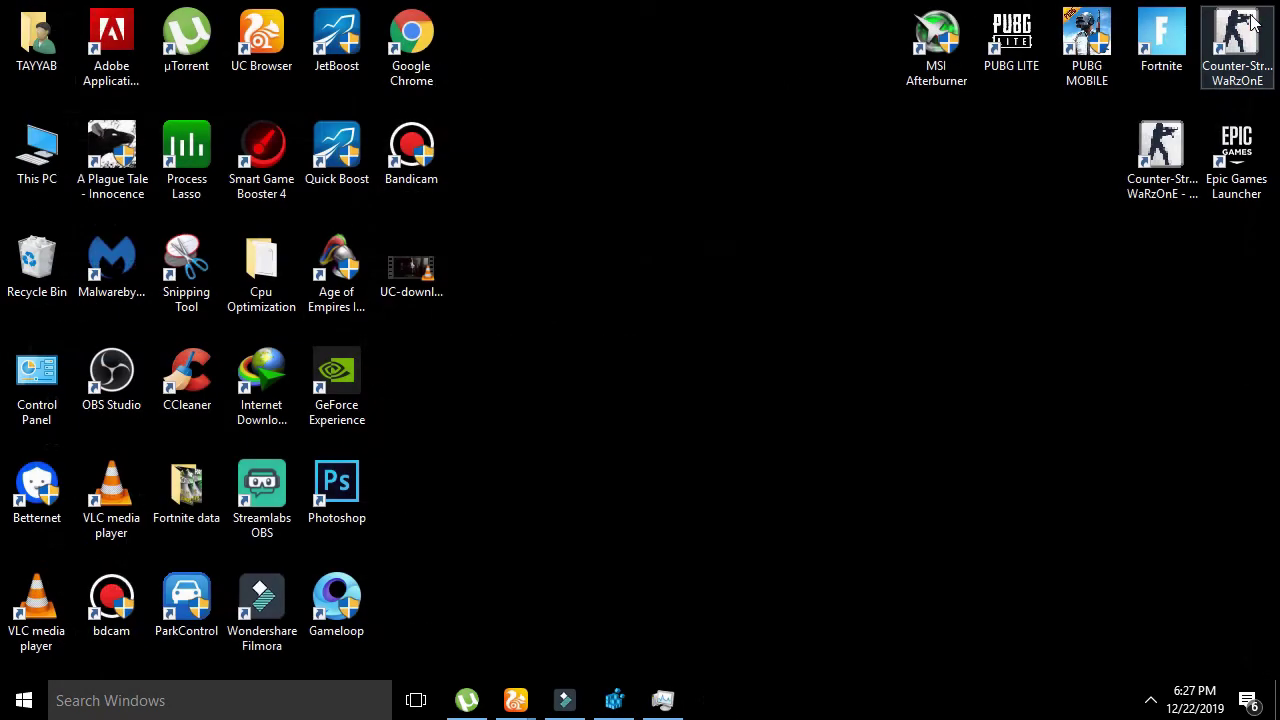
right_click(811, 225)
left_click(899, 280)
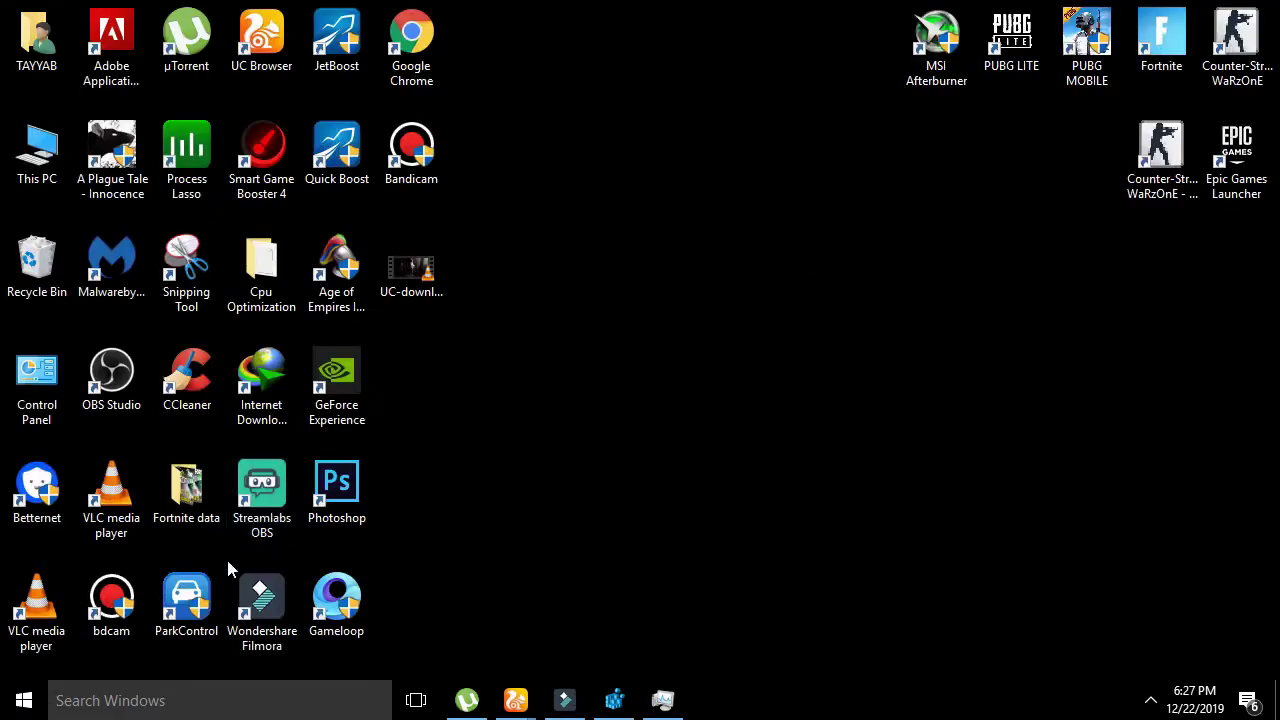
Open the Privacy category in Windows Settings and review the general privacy options
left_click(224, 700)
type("SETT")
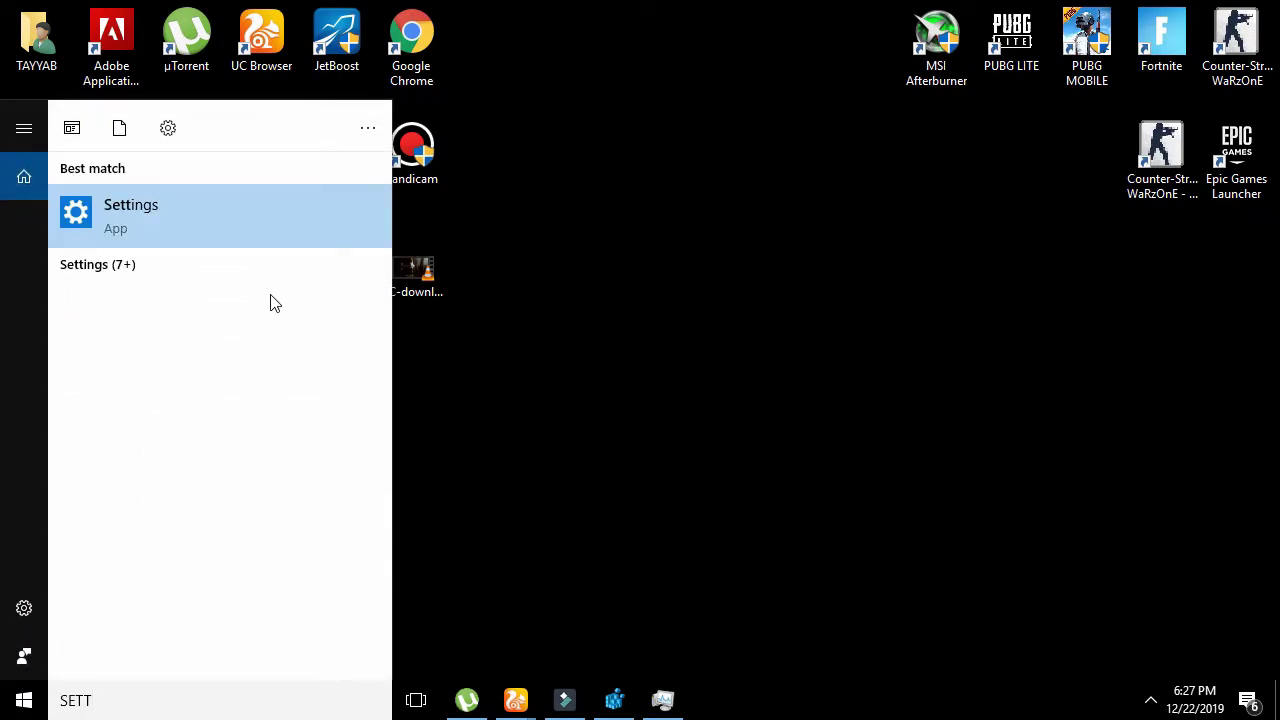
left_click(233, 197)
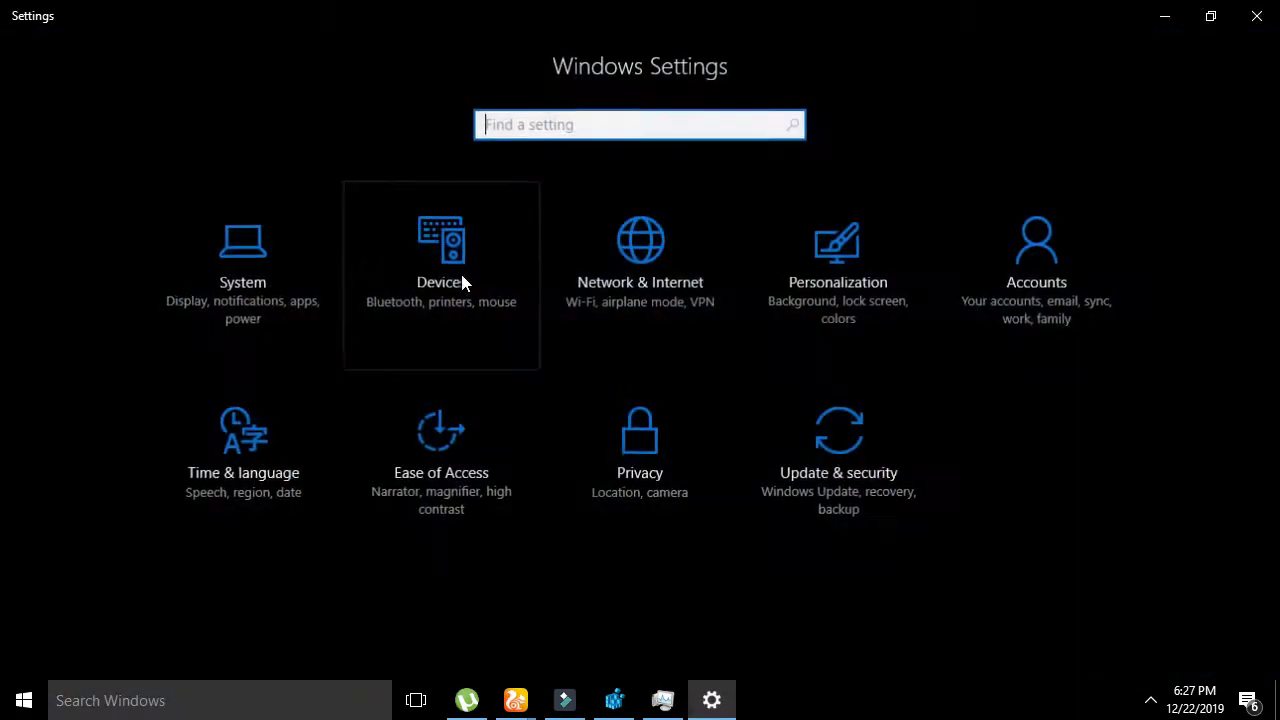
left_click(660, 446)
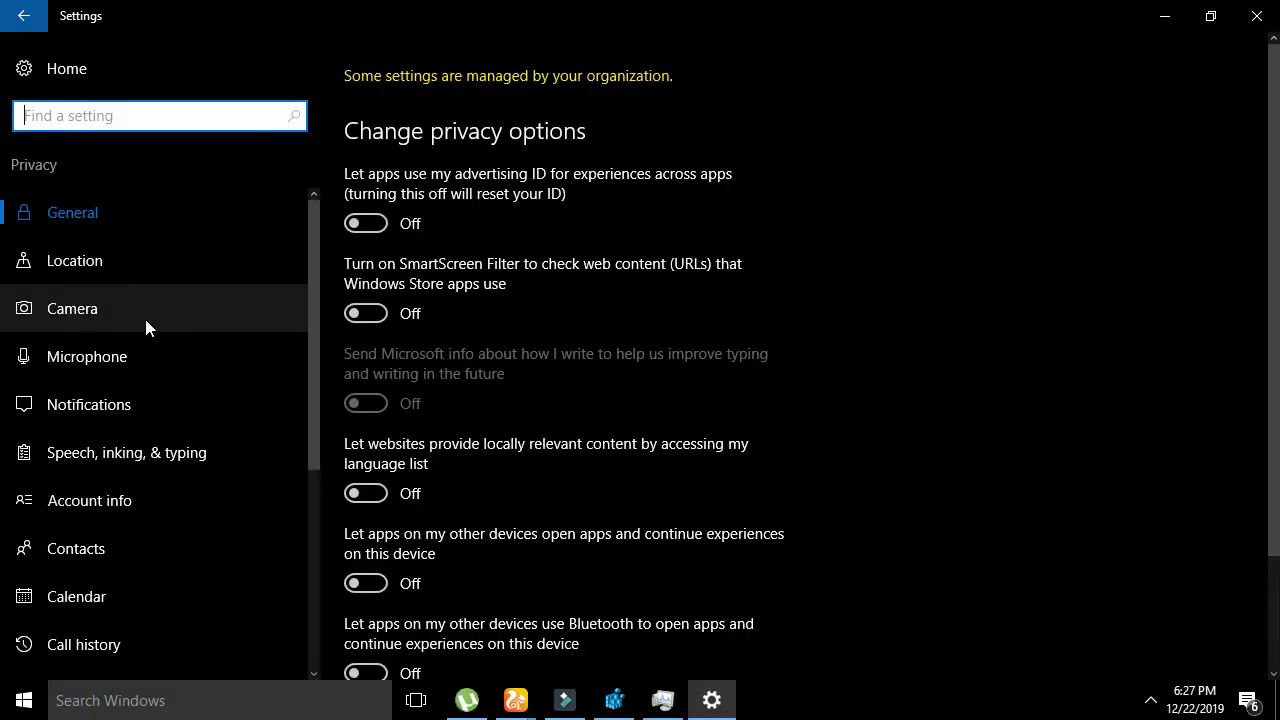
scroll(513, 368, "down", 3)
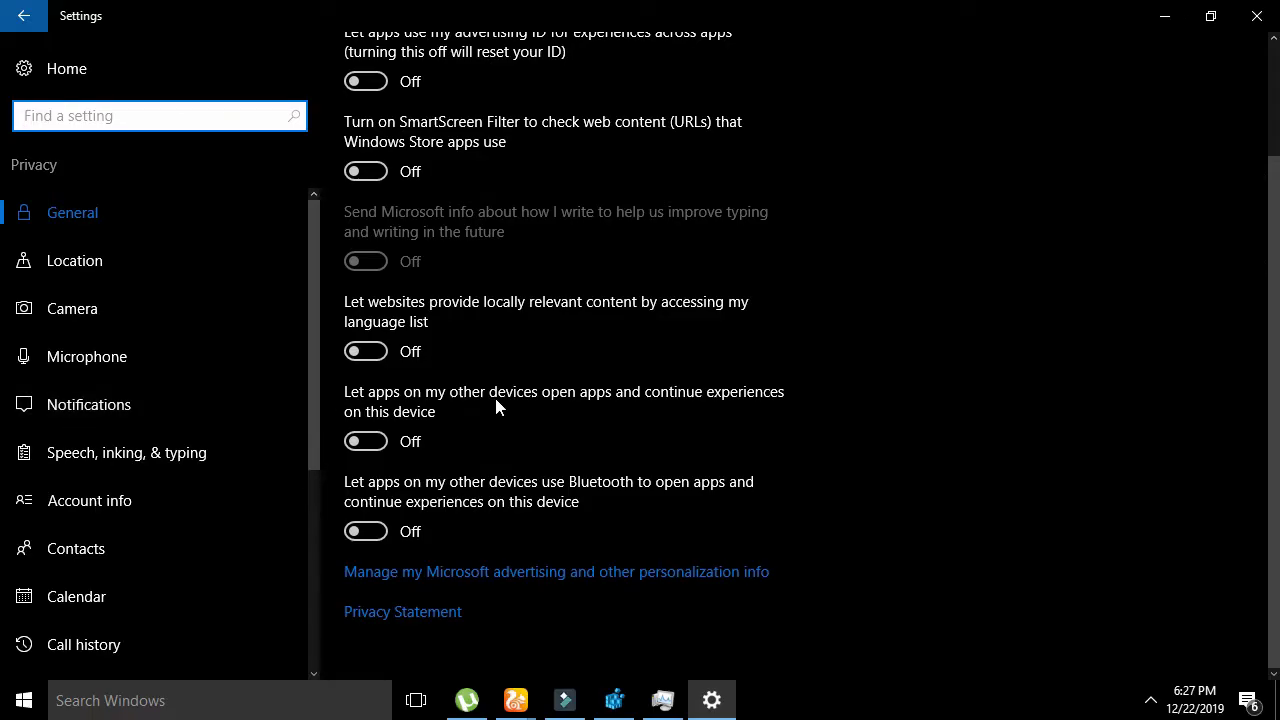
Open the Background apps privacy page and review which apps are allowed to run in the background
scroll(120, 590, "down", 5)
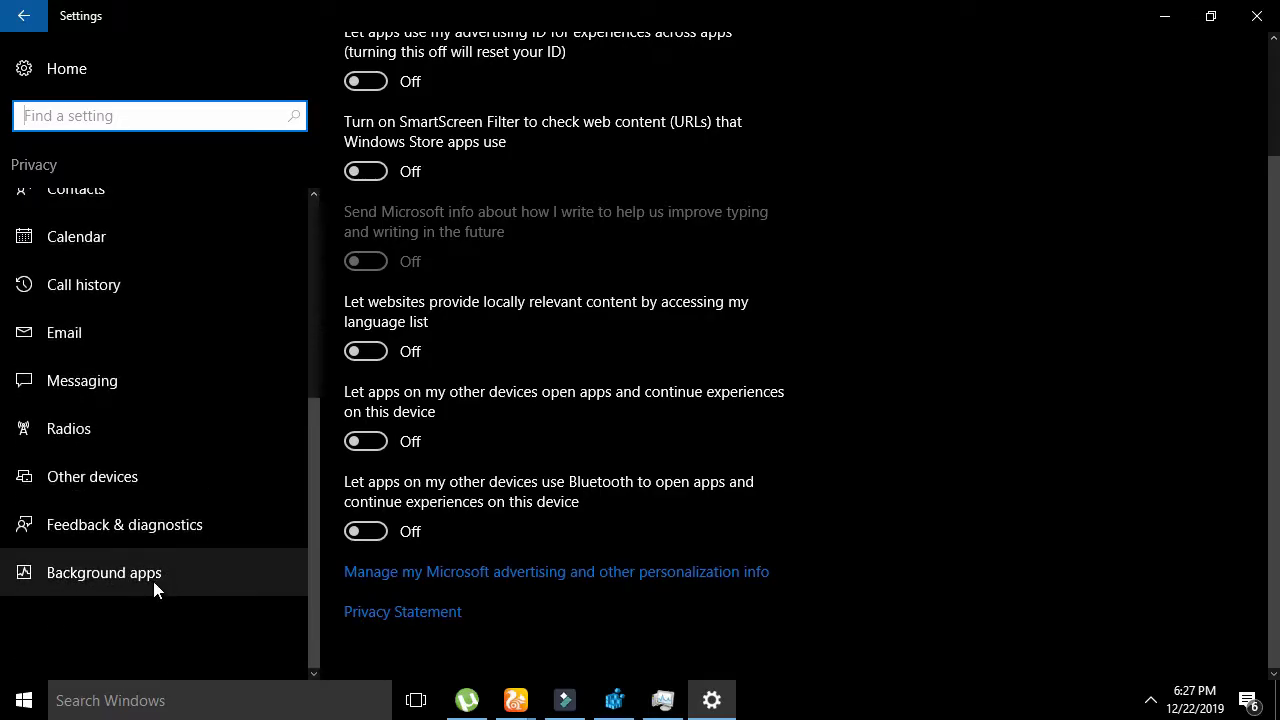
left_click(156, 584)
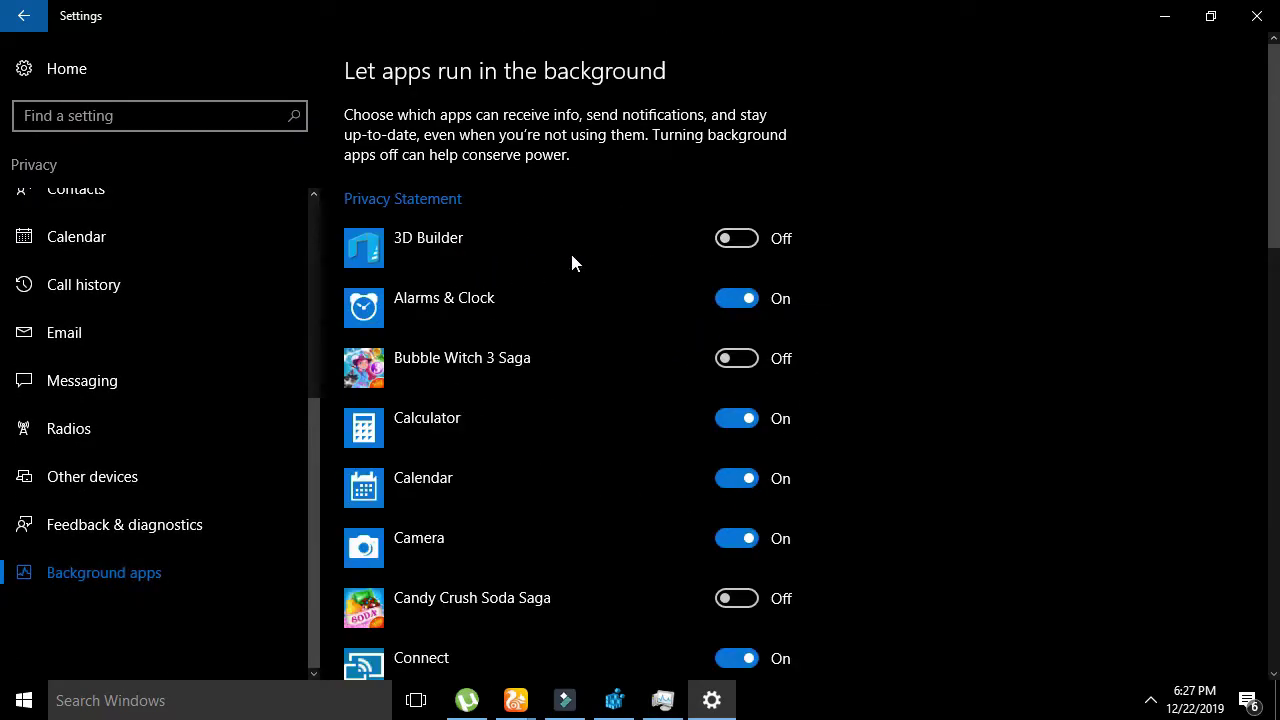
scroll(531, 272, "down", 12)
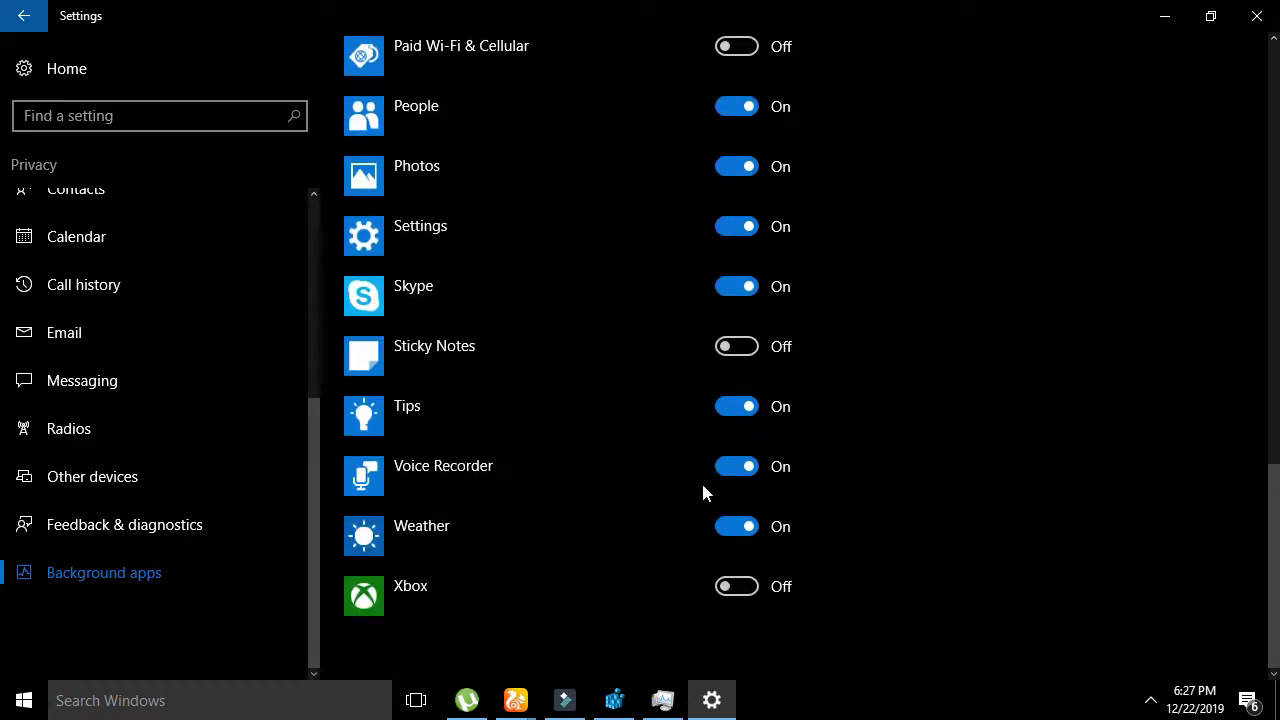
Close the privacy settings and refresh the desktop
left_click(1257, 15)
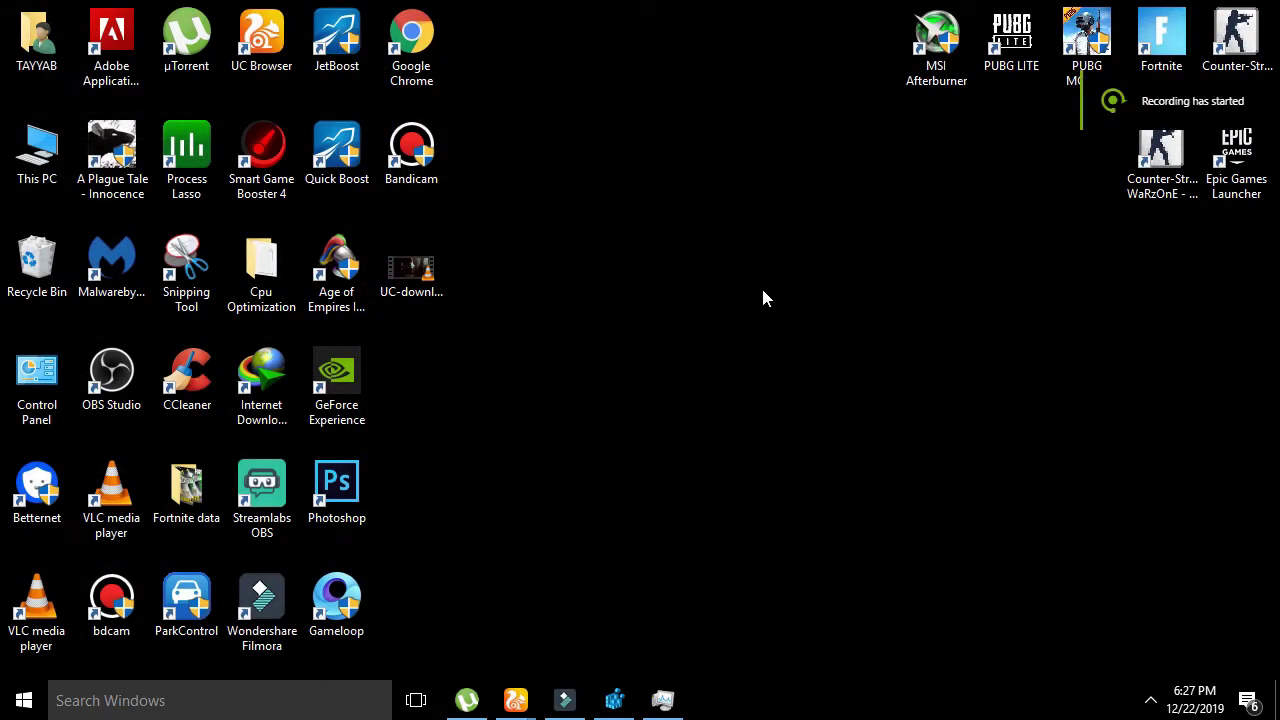
right_click(757, 296)
left_click(818, 355)
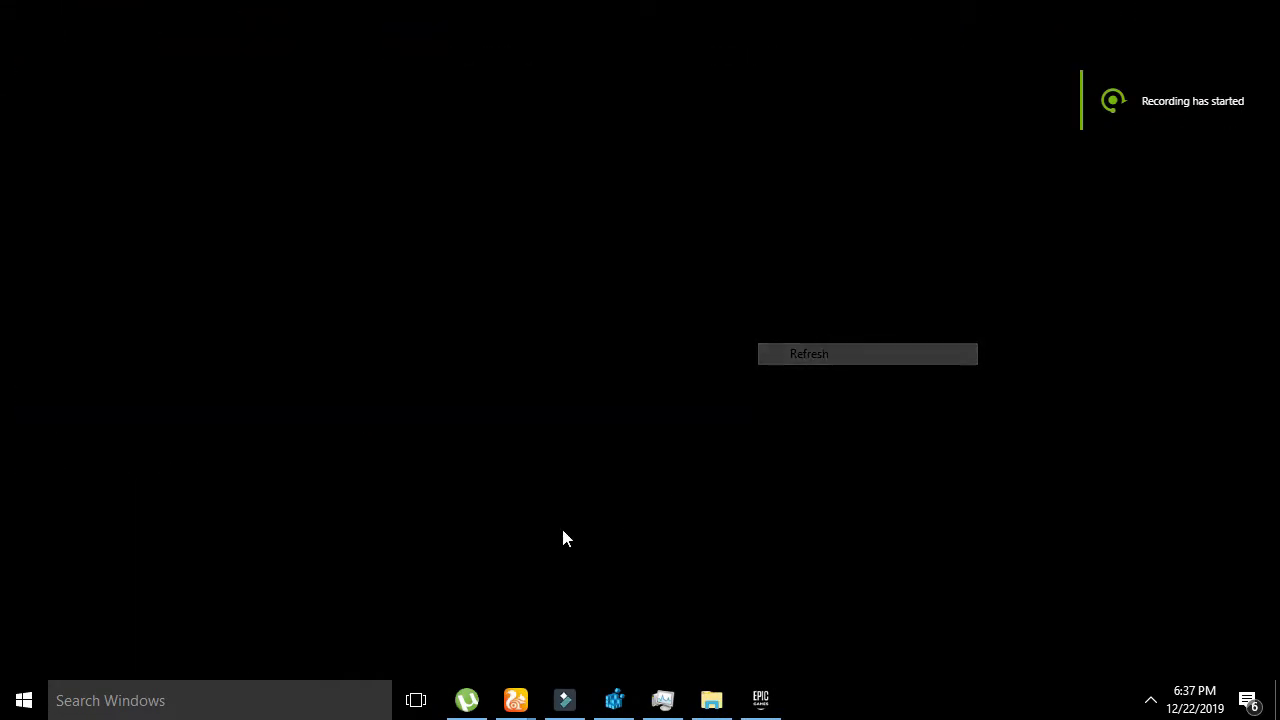
Search Windows for TASK, open Task Scheduler from the Schedule tasks result and move its window higher
left_click(224, 690)
type("T")
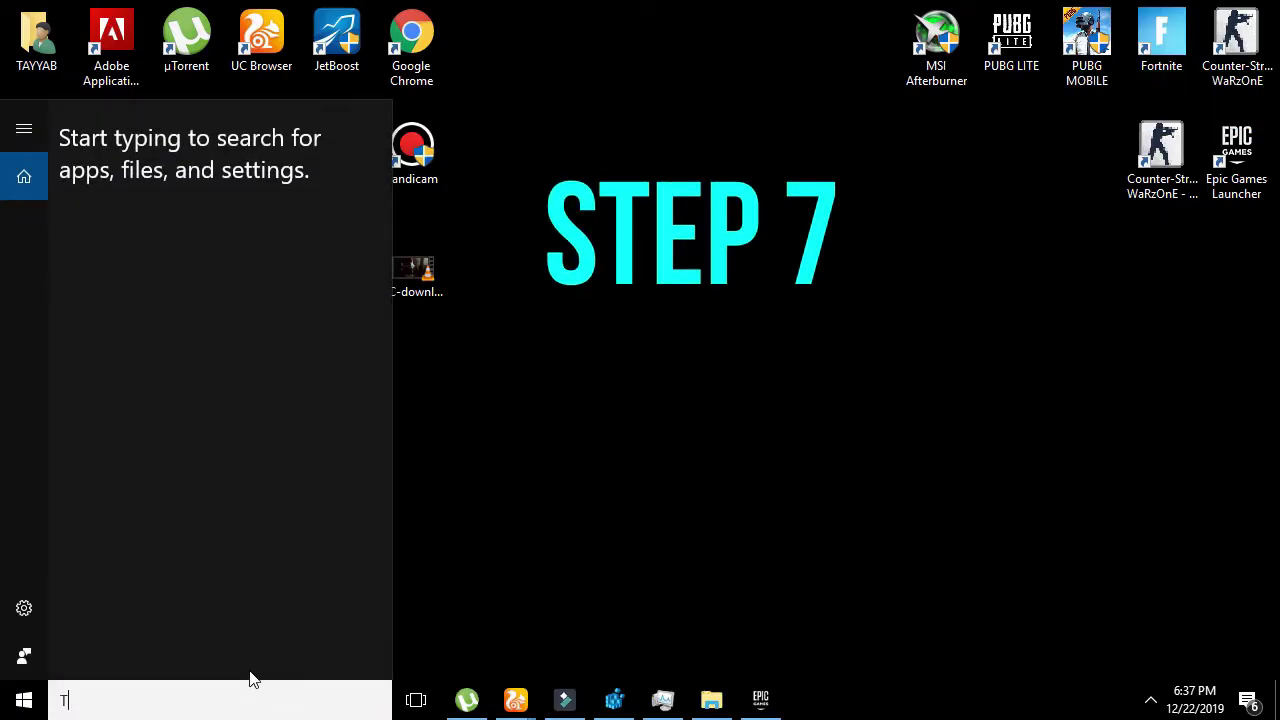
type("ASK")
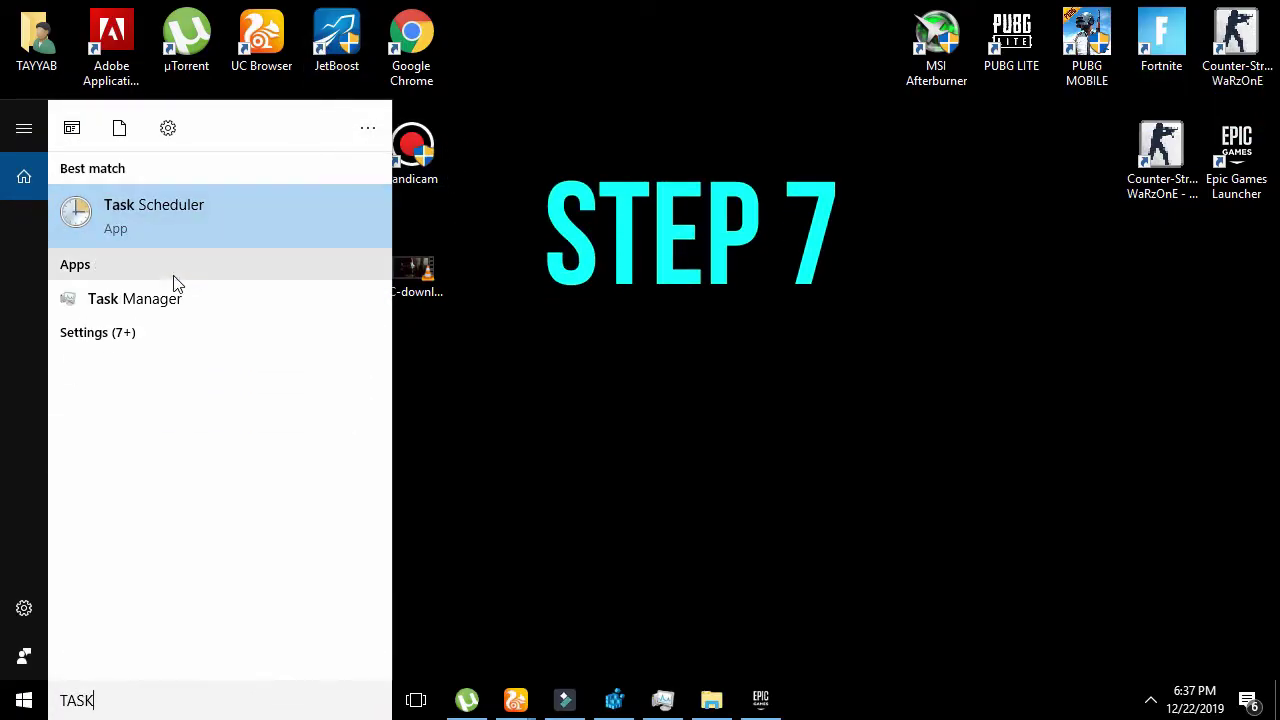
left_click(143, 335)
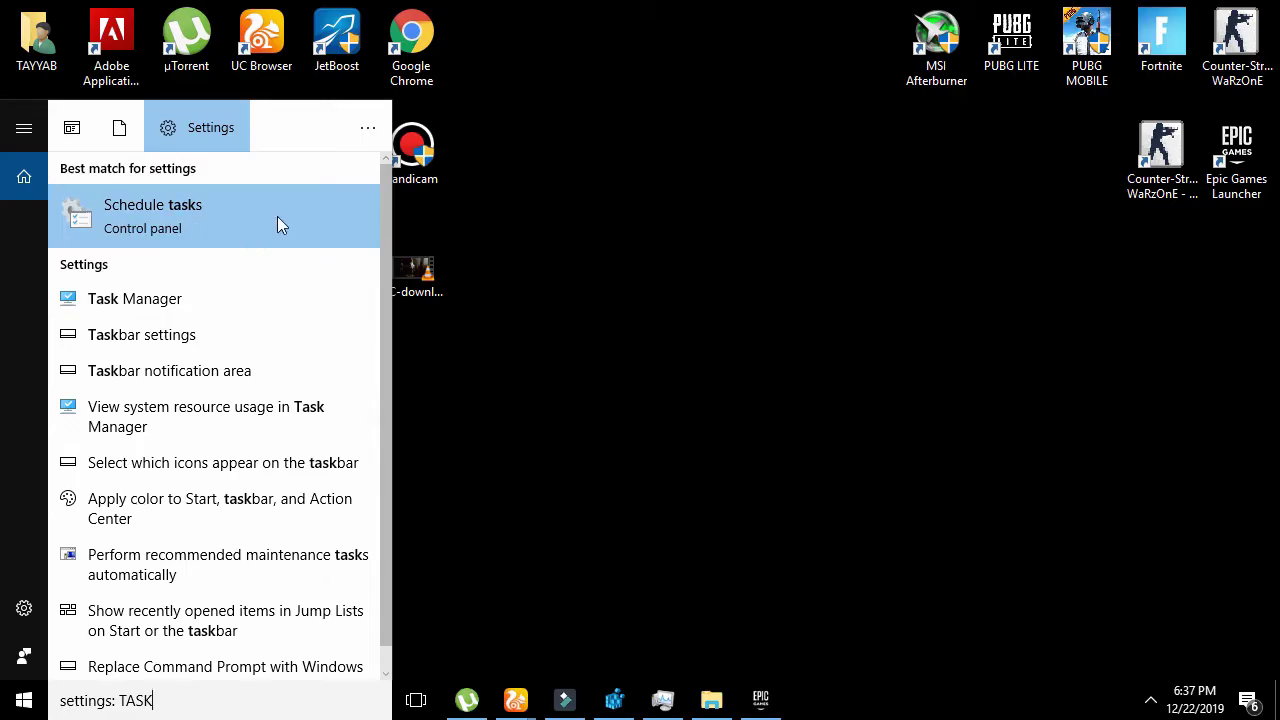
left_click(143, 222)
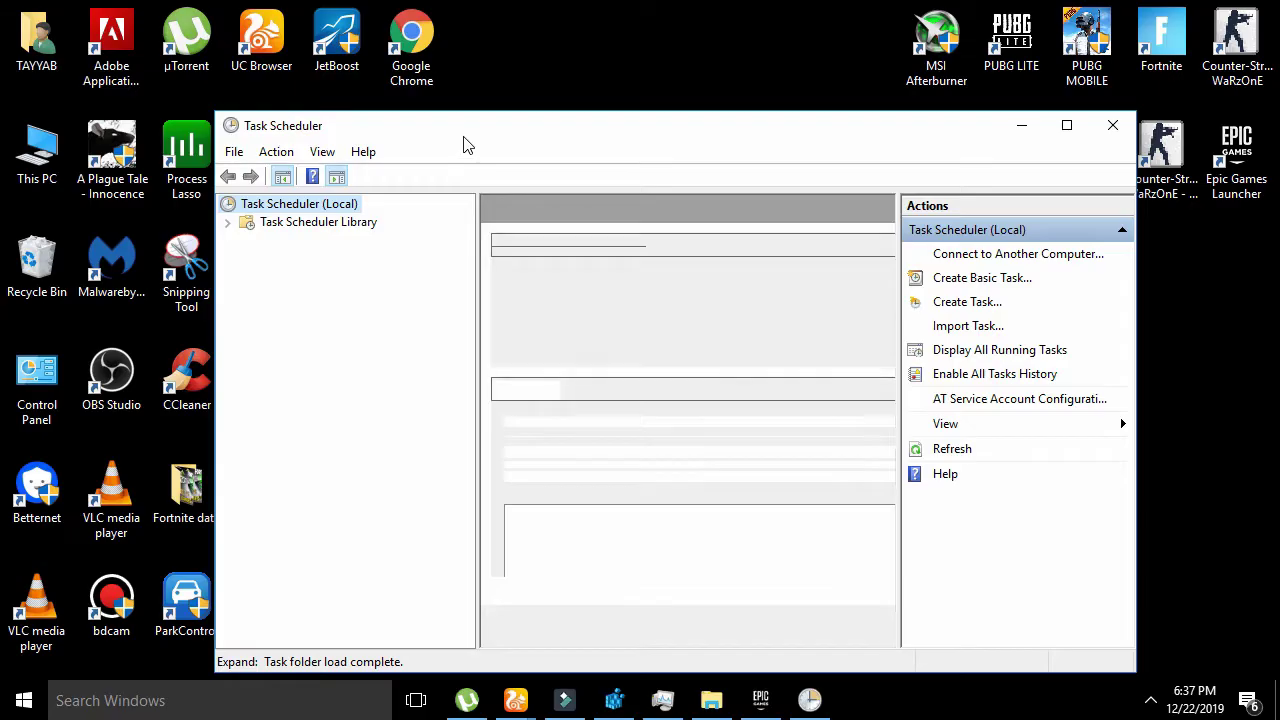
left_click_drag(468, 139, 474, 57)
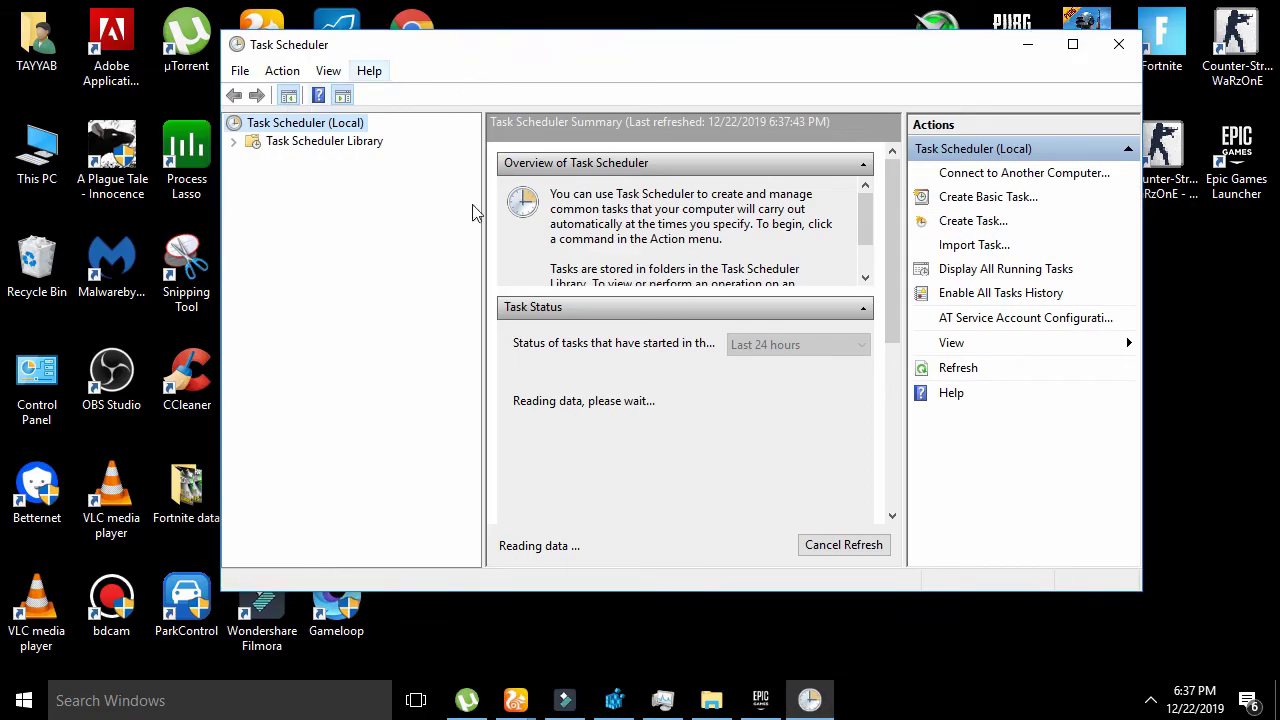
Expand Task Scheduler Library > Microsoft > Windows and open the Windows Defender folder
left_click(348, 144)
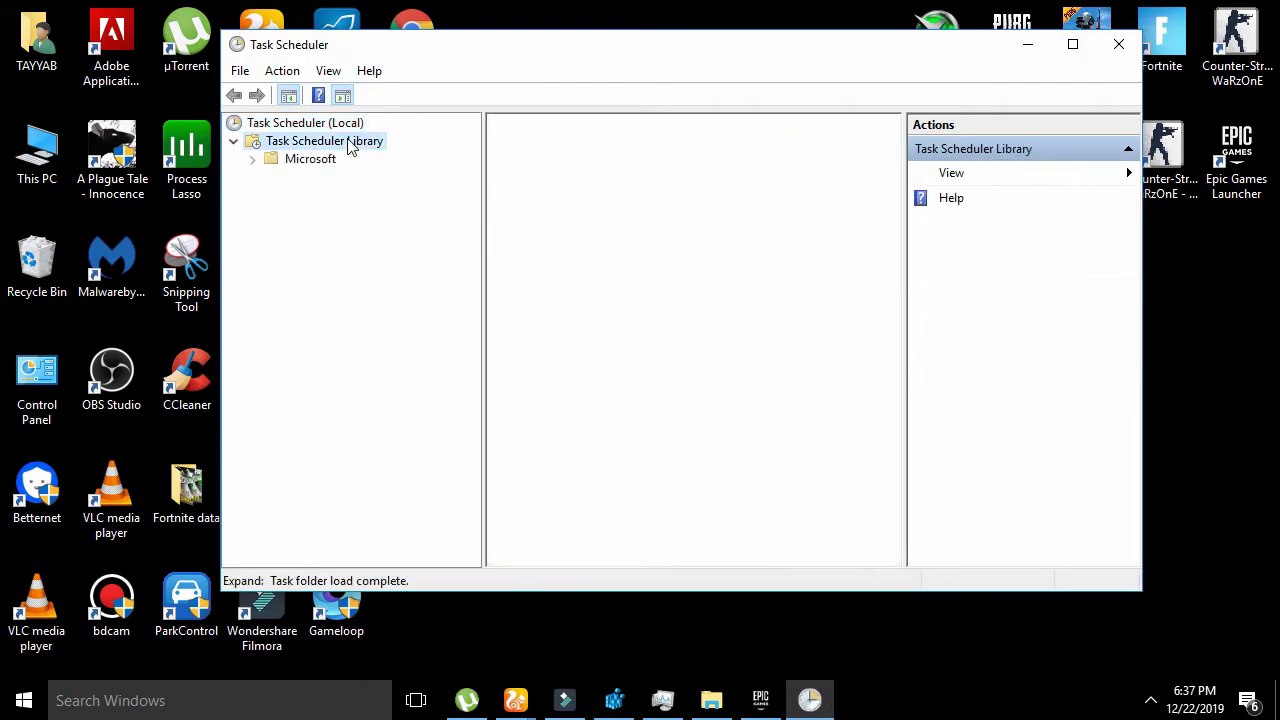
left_click(319, 166)
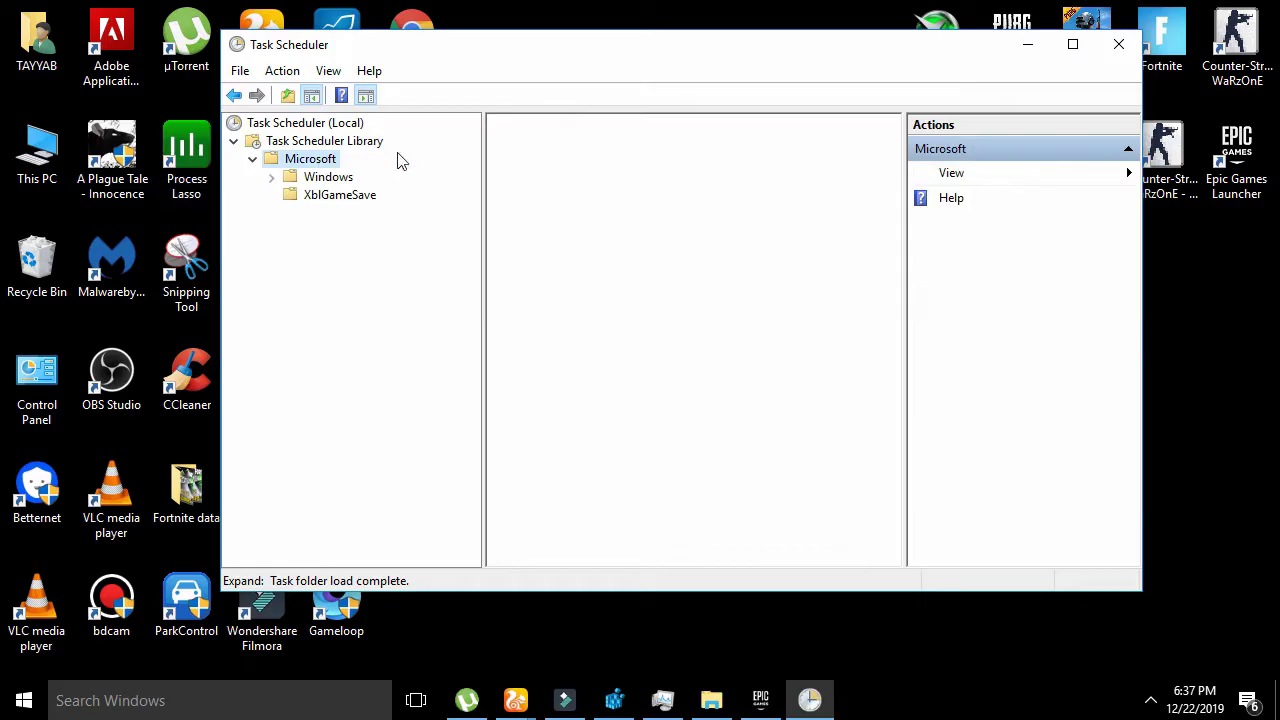
left_click(345, 178)
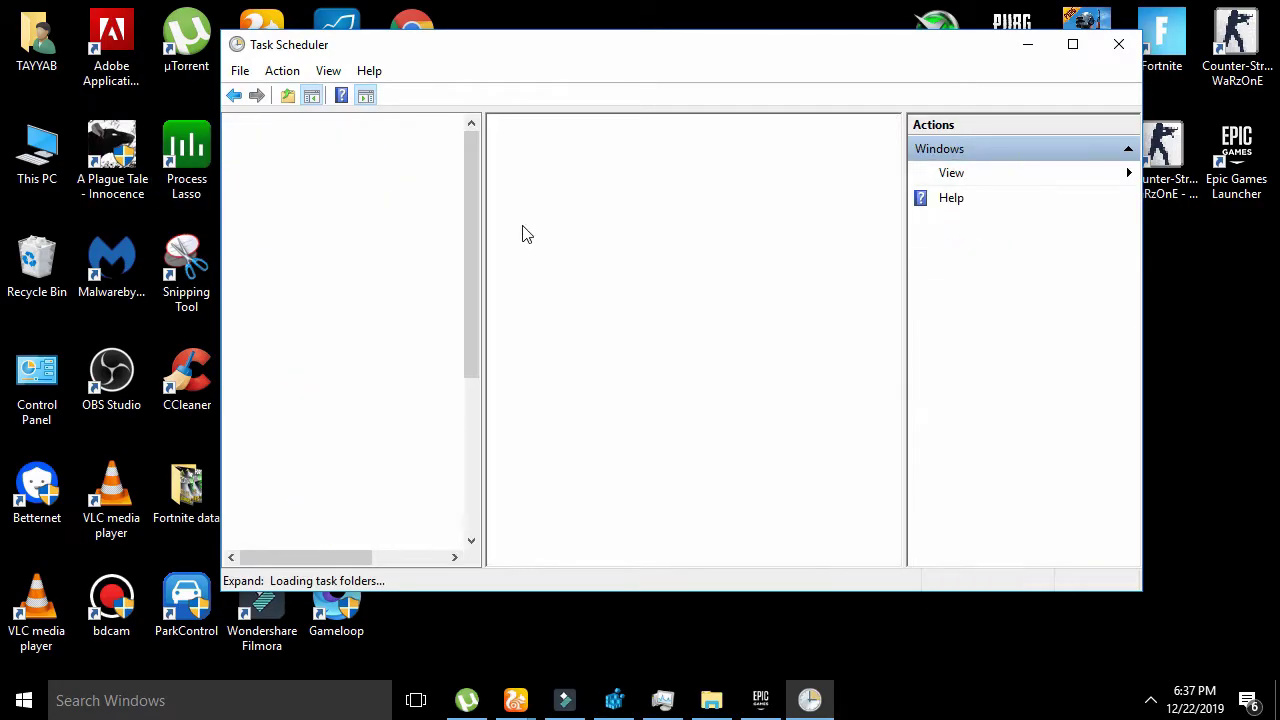
scroll(417, 434, "down", 20)
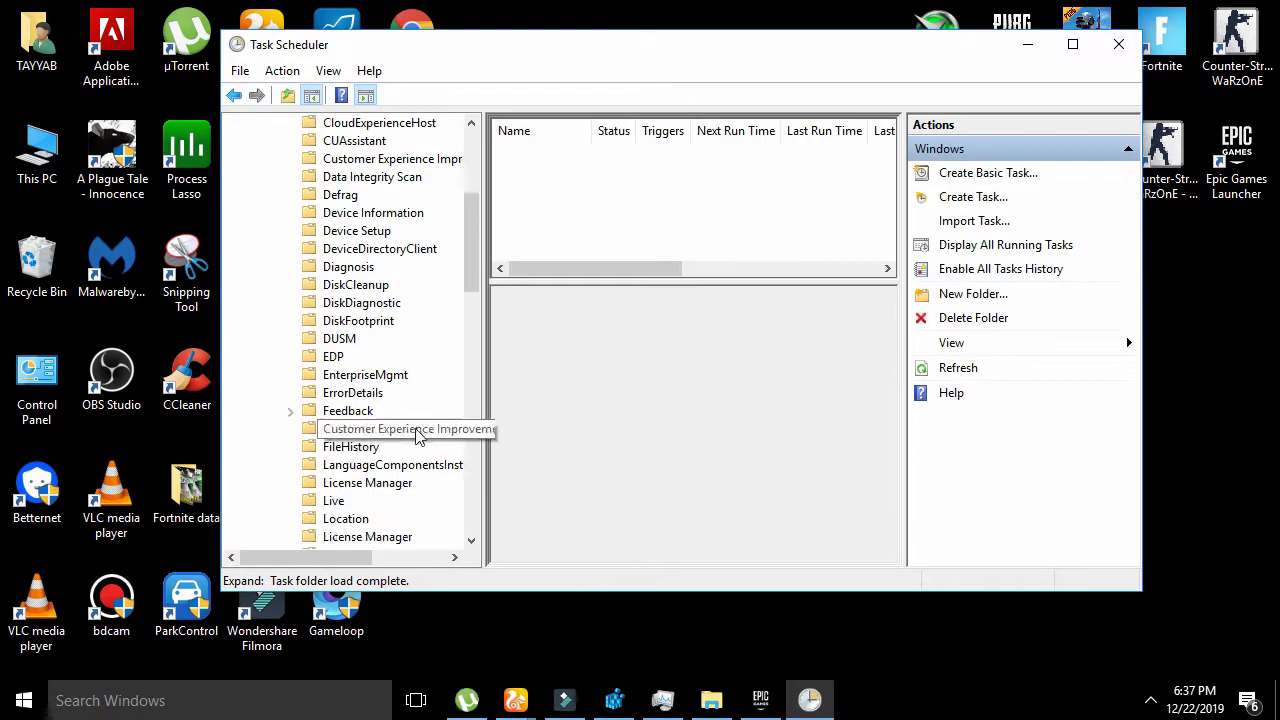
scroll(417, 420, "down", 3)
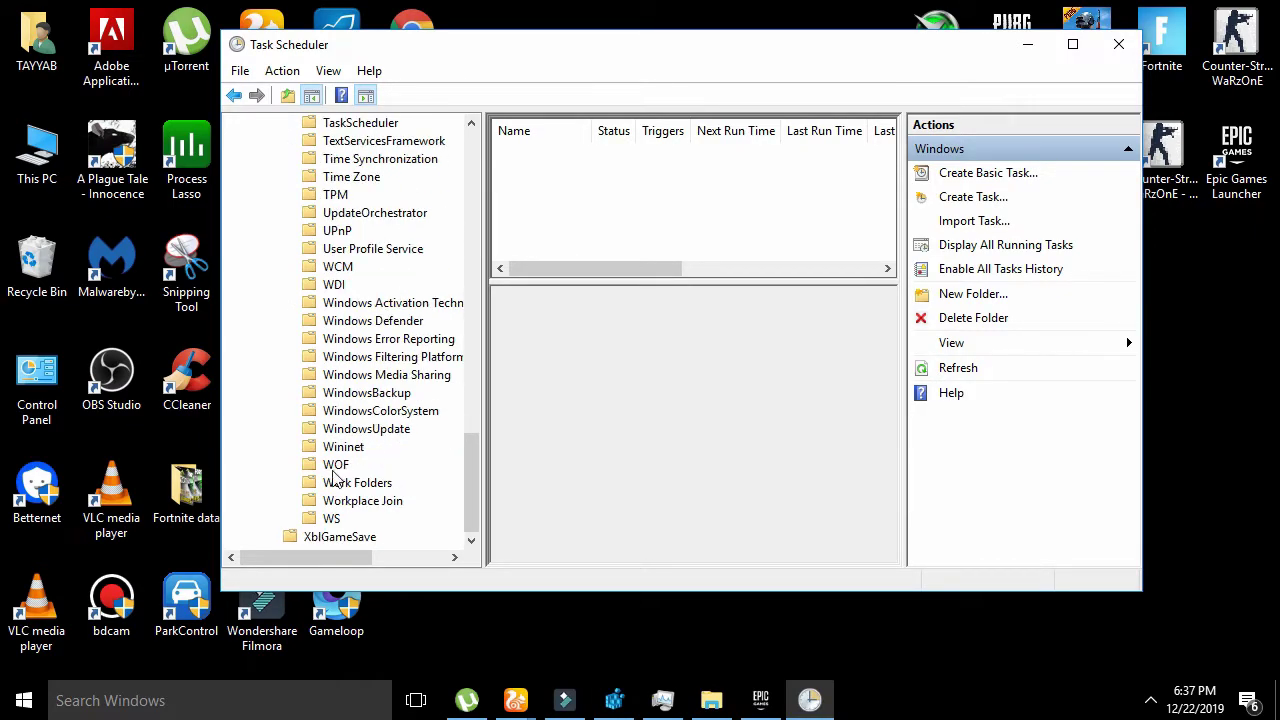
left_click(402, 324)
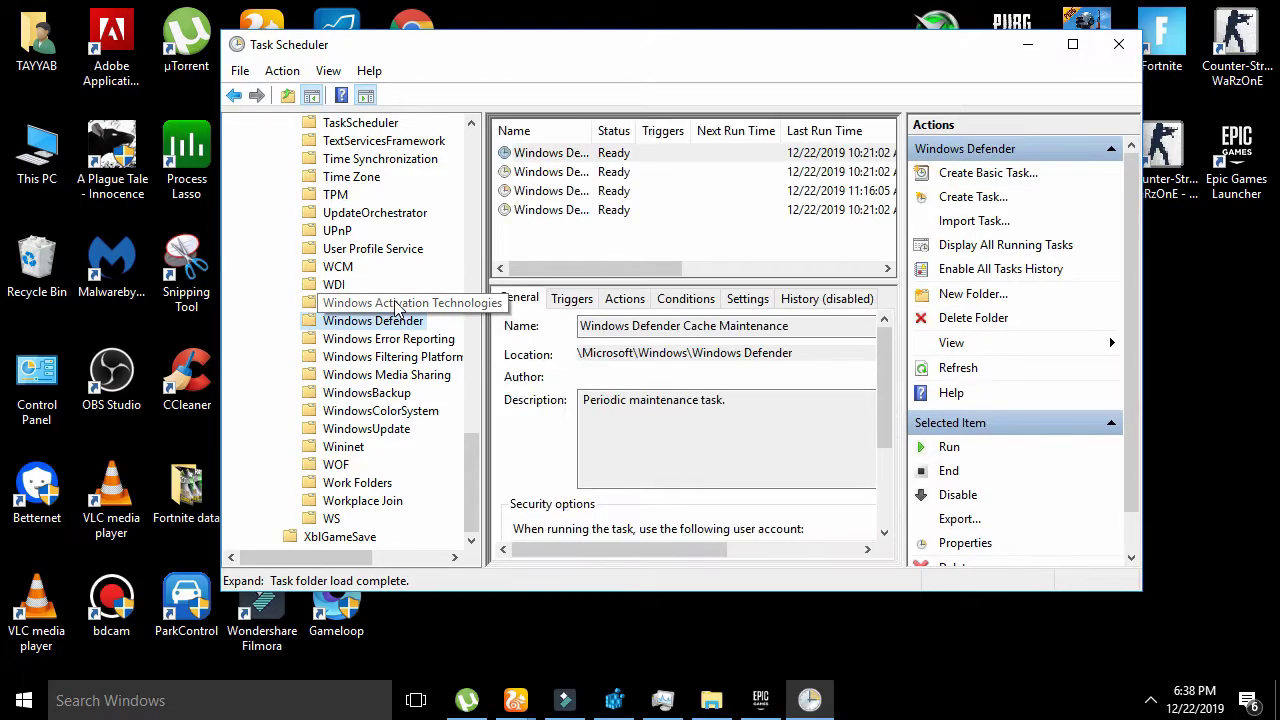
Go through the four Windows Defender tasks and bring up the available actions, including Disable, for each one
right_click(604, 158)
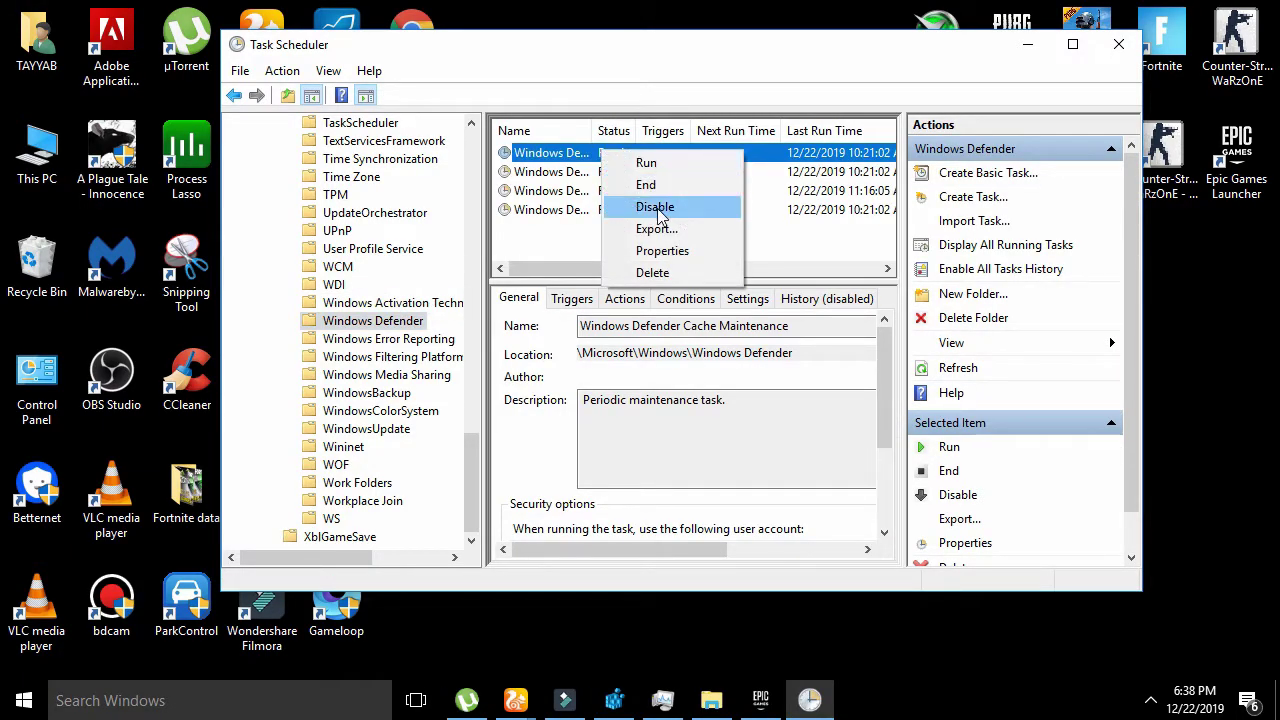
left_click(563, 176)
right_click(563, 178)
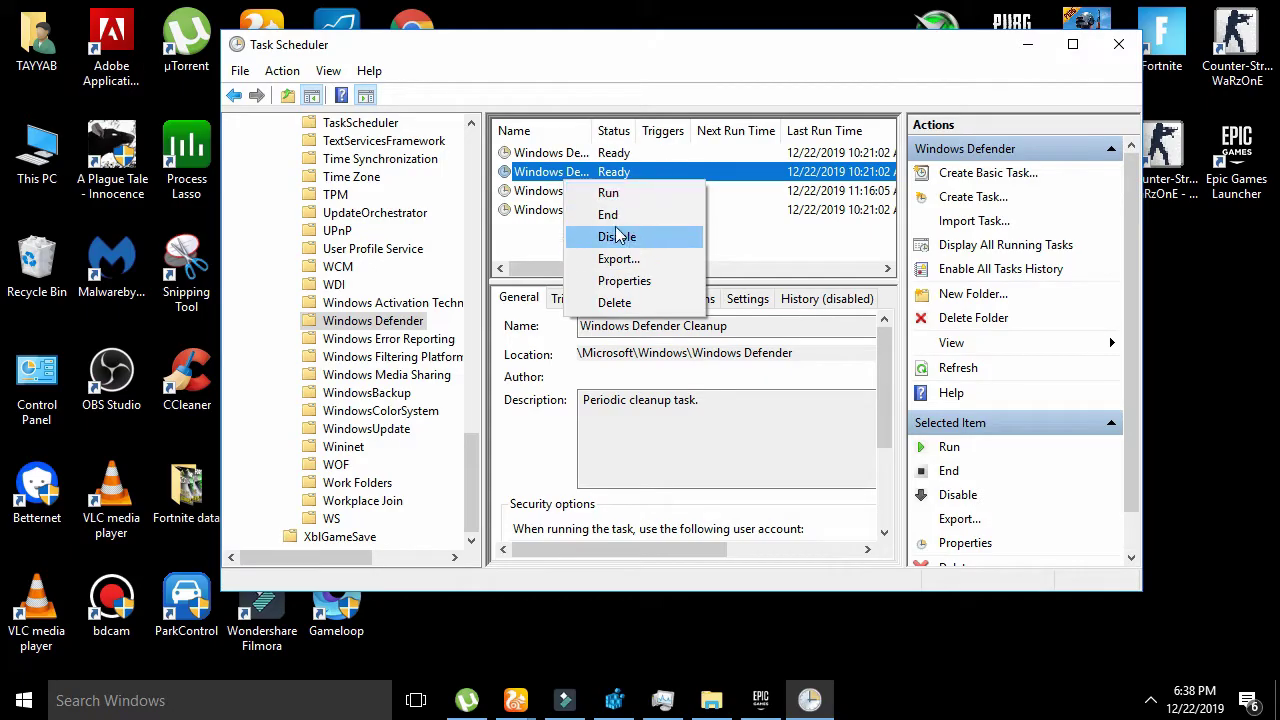
left_click(540, 192)
right_click(540, 192)
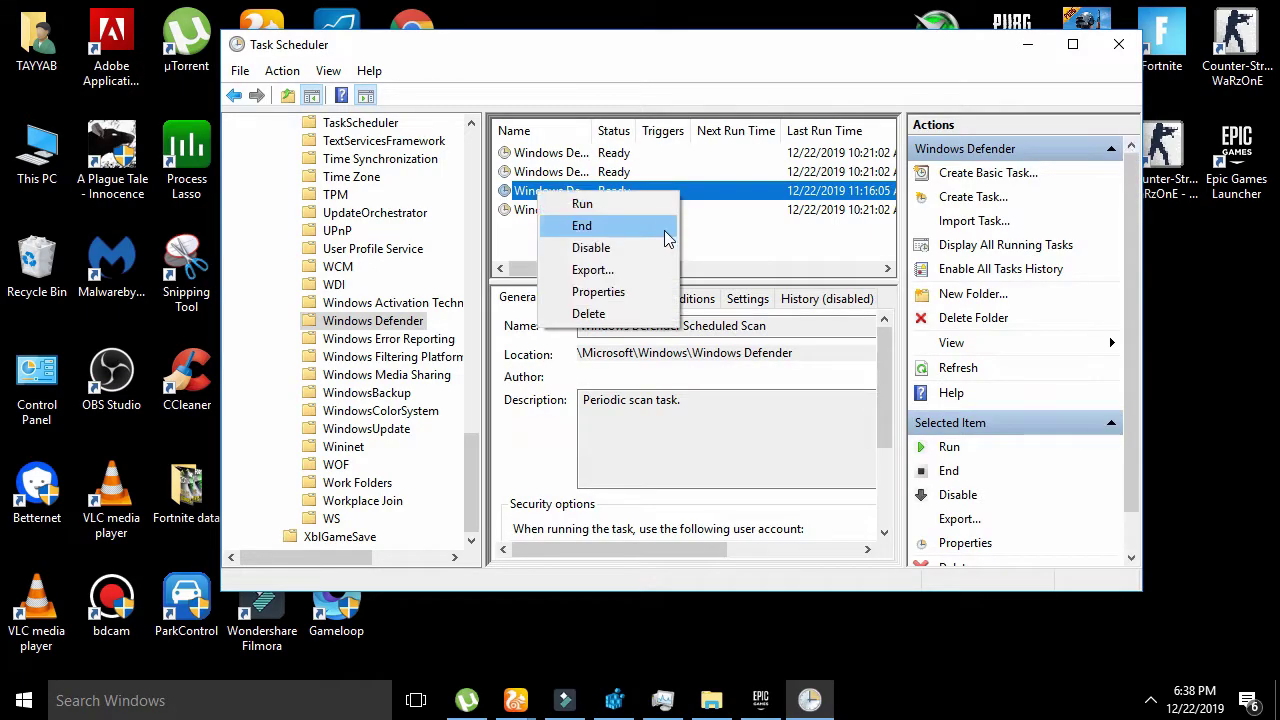
left_click(510, 210)
right_click(510, 210)
left_click(580, 232)
Review the remaining columns of the Windows Defender task list and close Task Scheduler
scroll(580, 232, "right", 3)
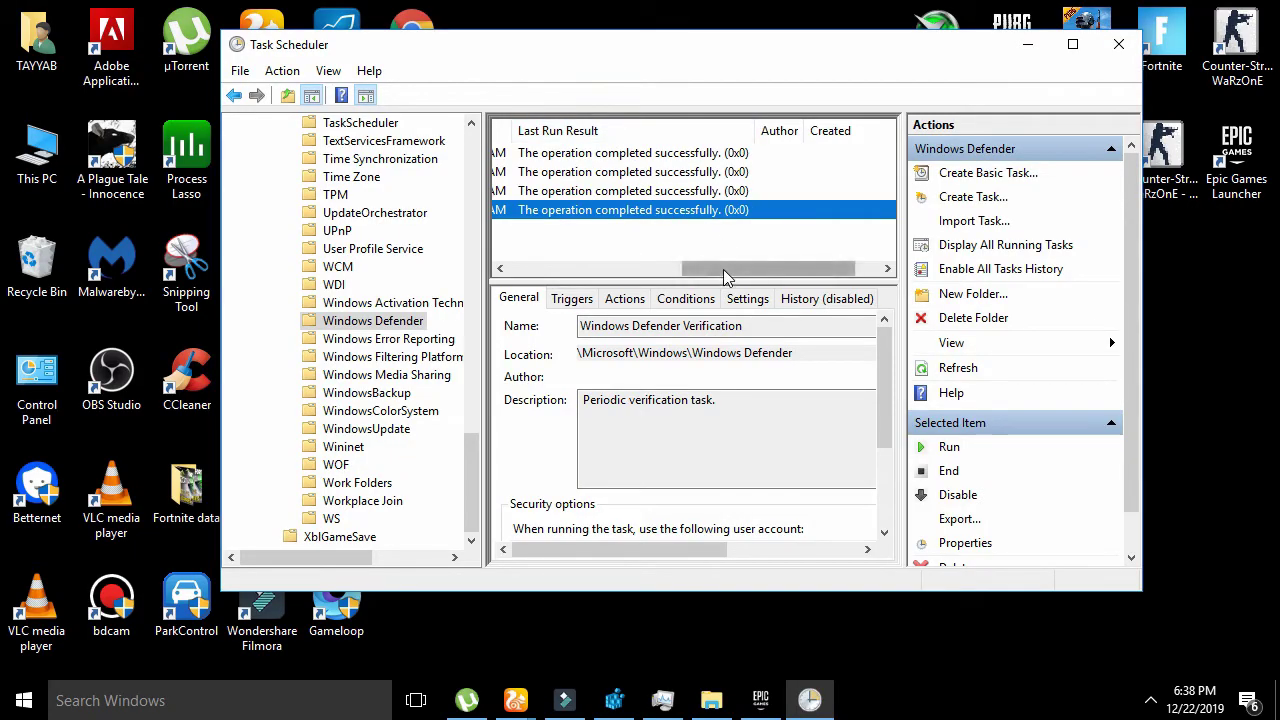
left_click_drag(688, 268, 515, 275)
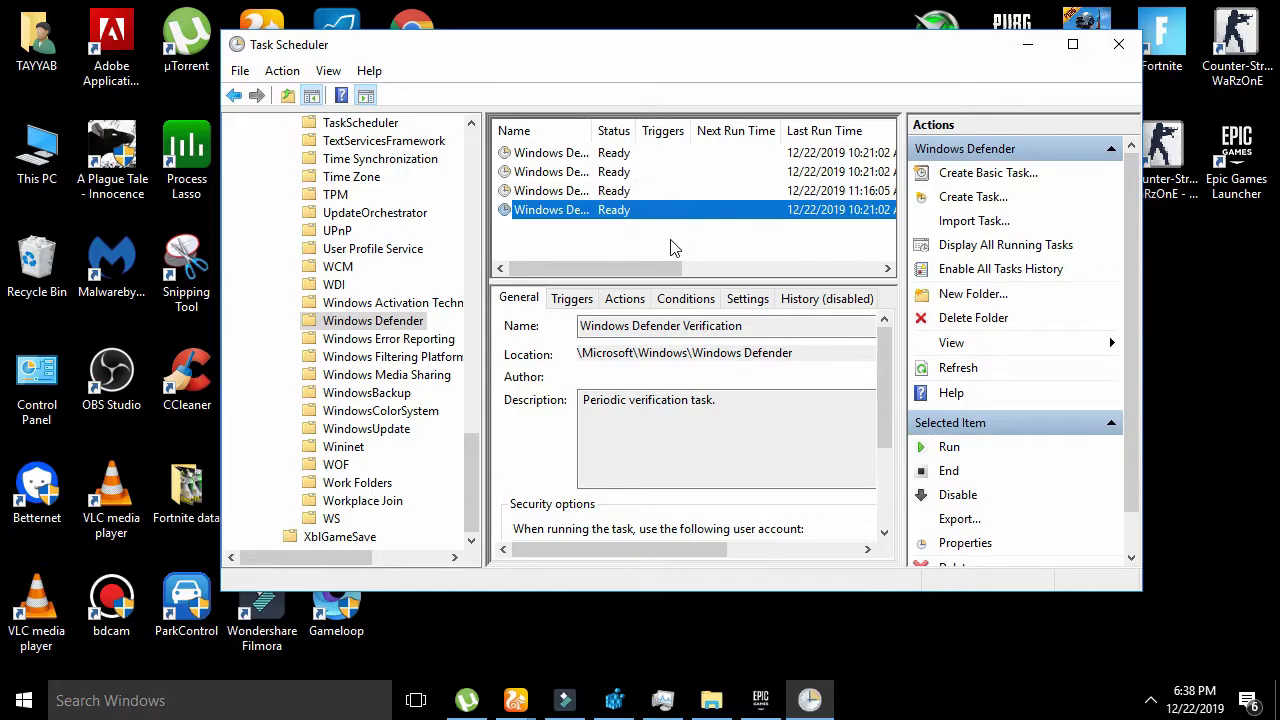
left_click(1117, 45)
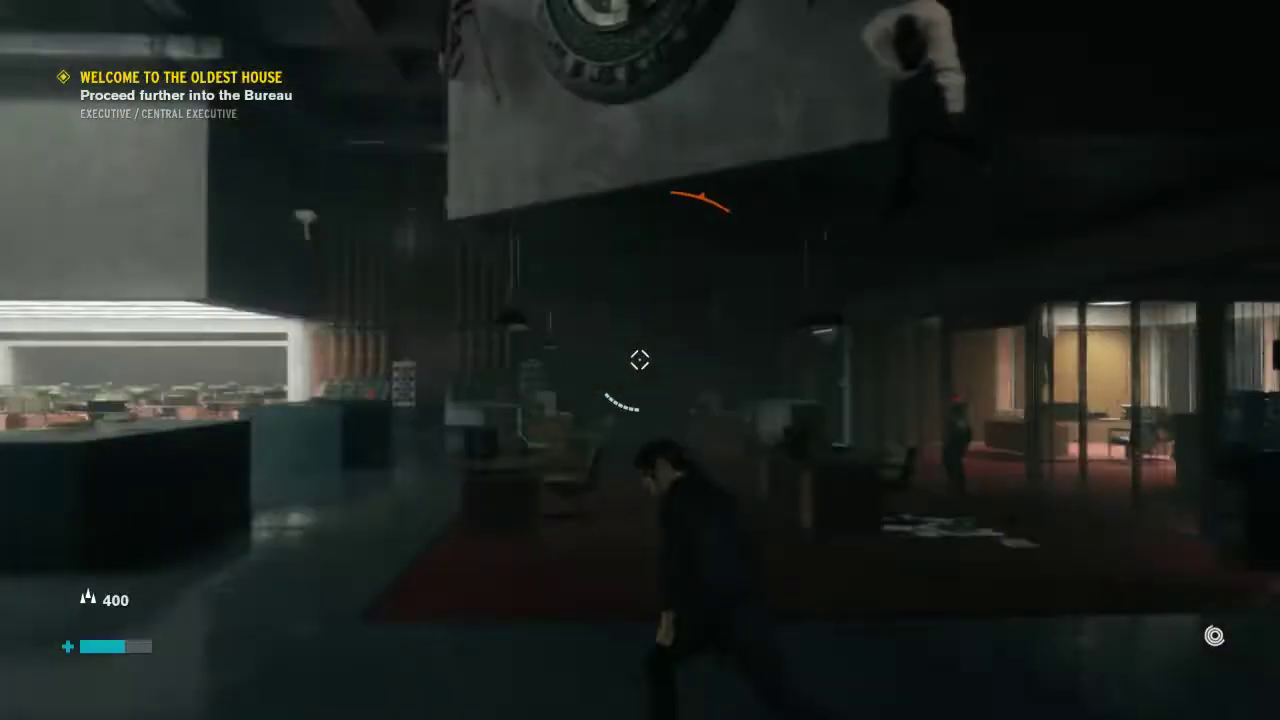